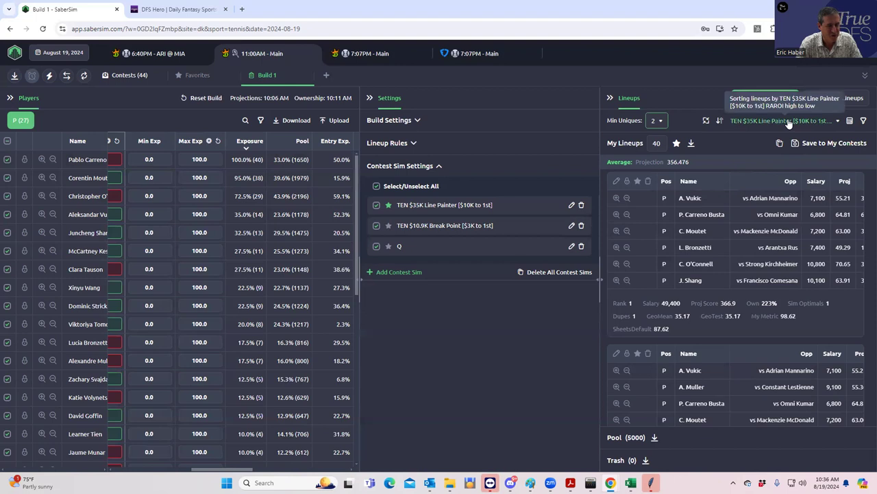
# Rank the 40 tennis lineups by RAROI from the TEN $10.9K Break Point sim.
pyautogui.click(789, 122)
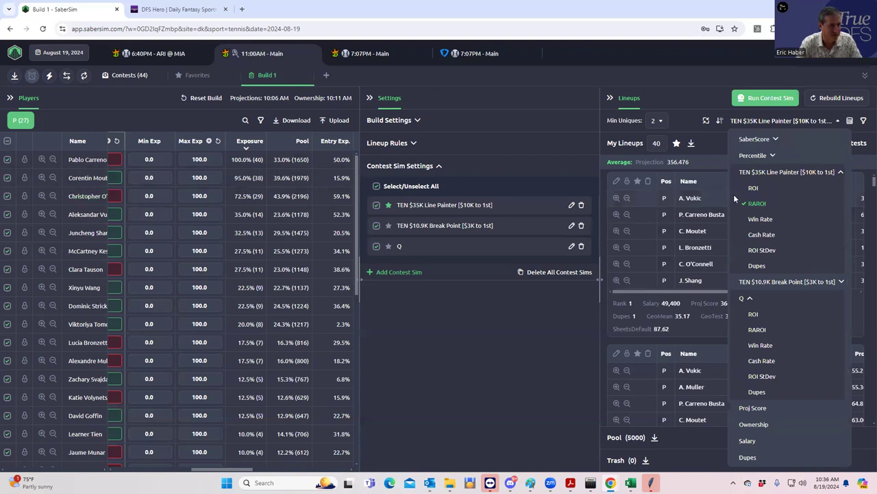
pyautogui.click(784, 287)
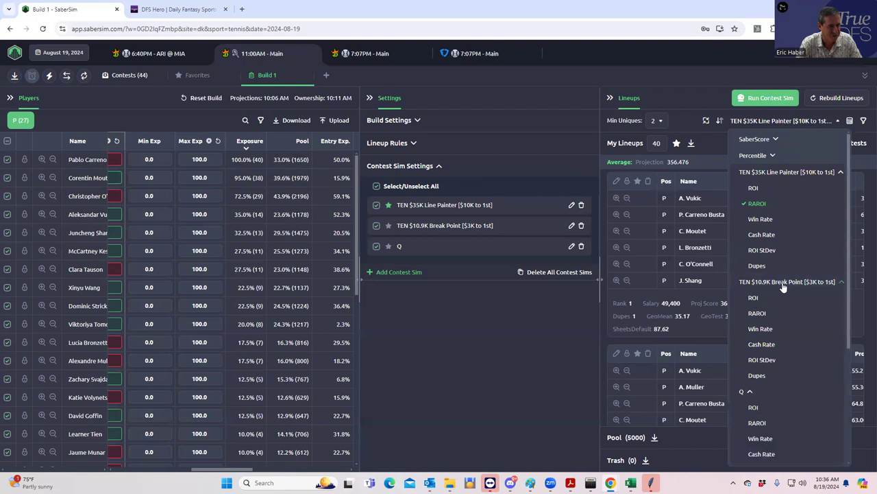
pyautogui.click(758, 313)
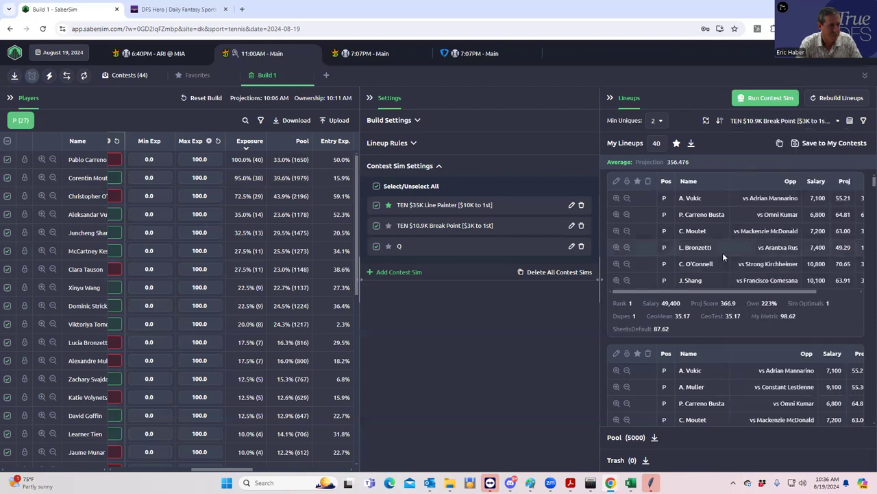
# Save the lineups to the Break Point contest only, leaving both satellites out.
pyautogui.click(797, 144)
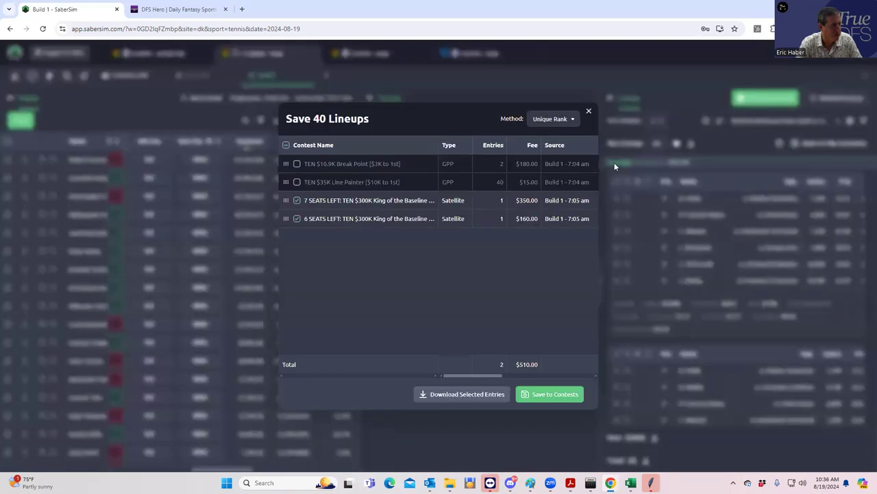
pyautogui.click(296, 165)
pyautogui.click(297, 200)
pyautogui.click(297, 219)
pyautogui.click(560, 403)
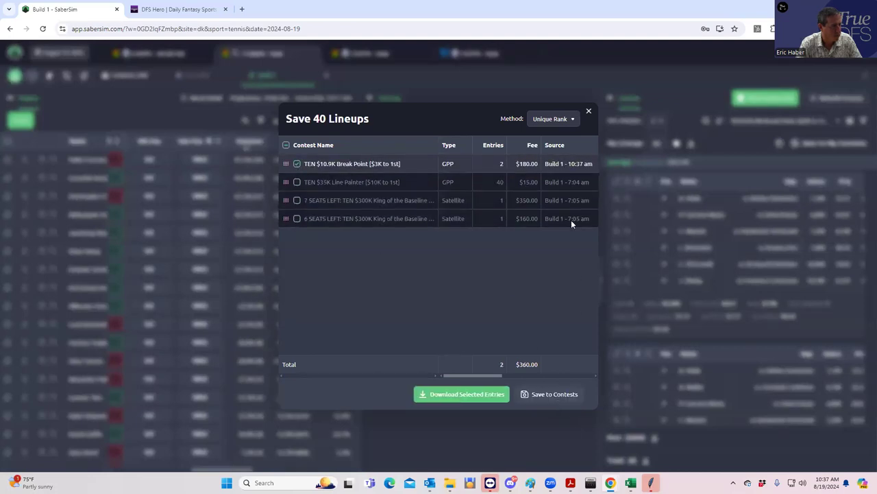
pyautogui.click(589, 112)
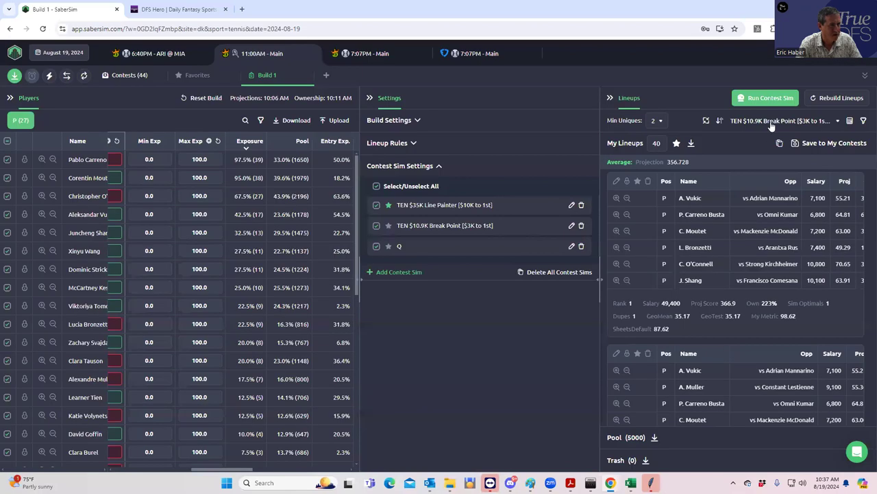
# Re-rank the lineups by Q RAROI.
pyautogui.click(773, 125)
pyautogui.scroll(-3, 777, 268)
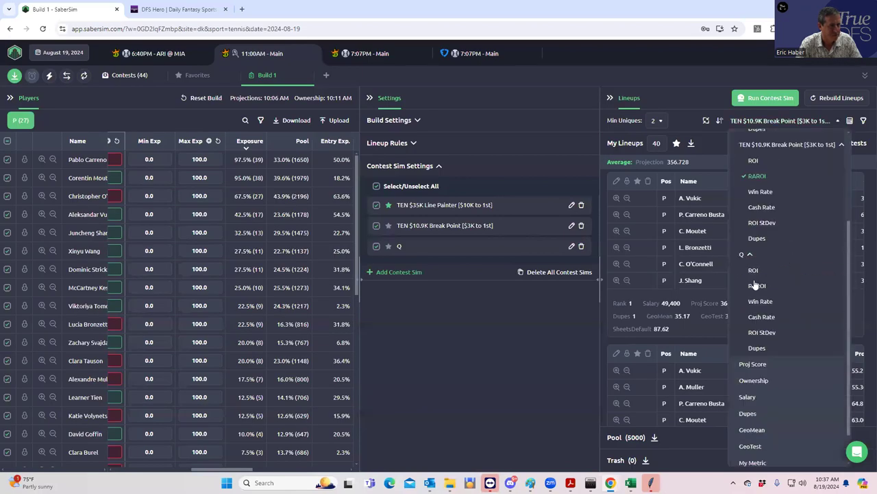
pyautogui.click(757, 285)
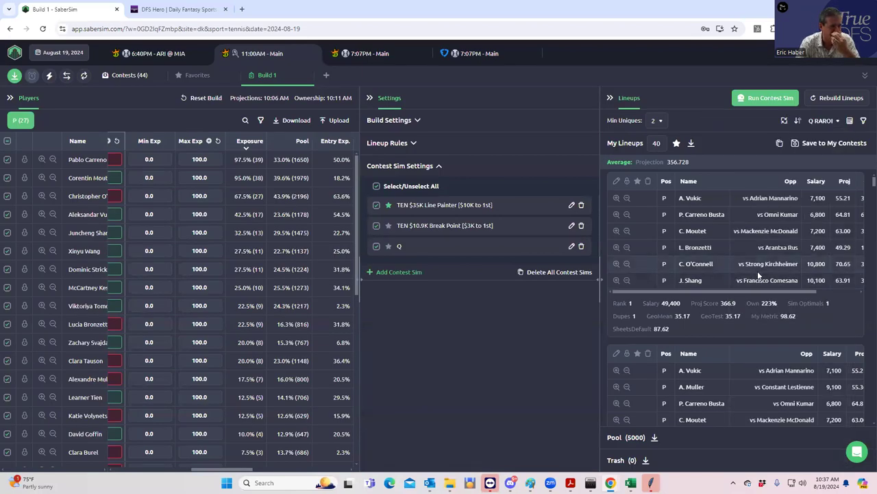
# Save lineups to the 7 and 6 SEATS LEFT satellites and export the DraftKings entries file.
pyautogui.click(795, 144)
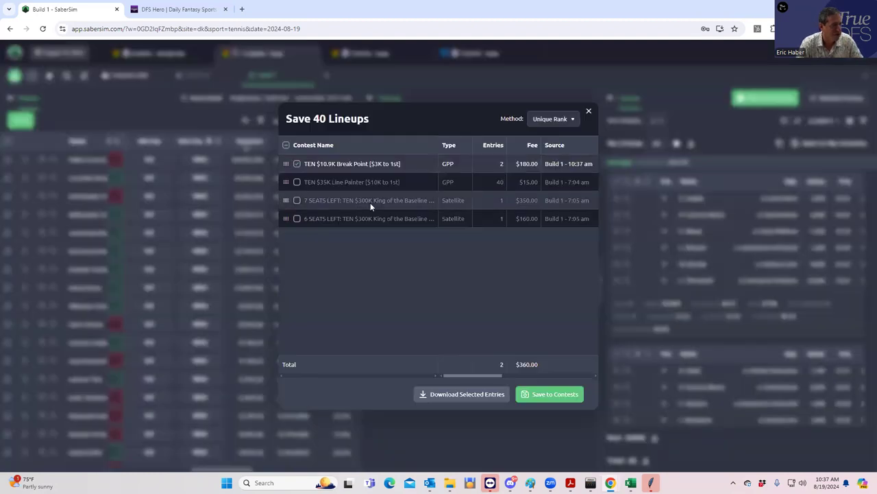
pyautogui.click(297, 200)
pyautogui.click(297, 218)
pyautogui.click(545, 395)
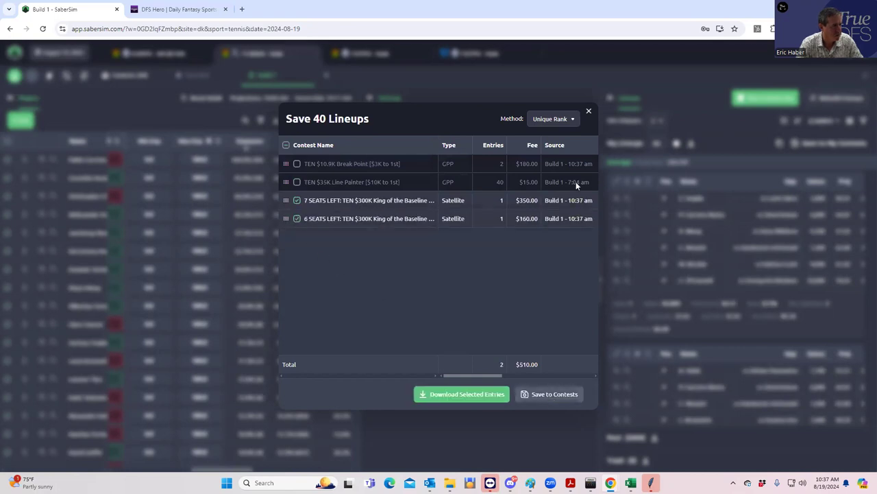
pyautogui.click(589, 113)
pyautogui.click(15, 75)
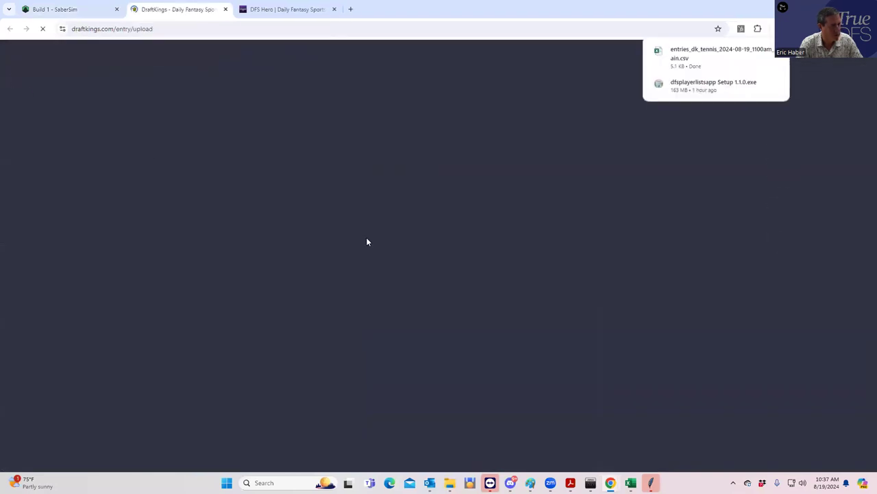
# Upload today's entries_dk_tennis CSV from Downloads to DraftKings, then sign in to DFS Hero.
pyautogui.click(629, 184)
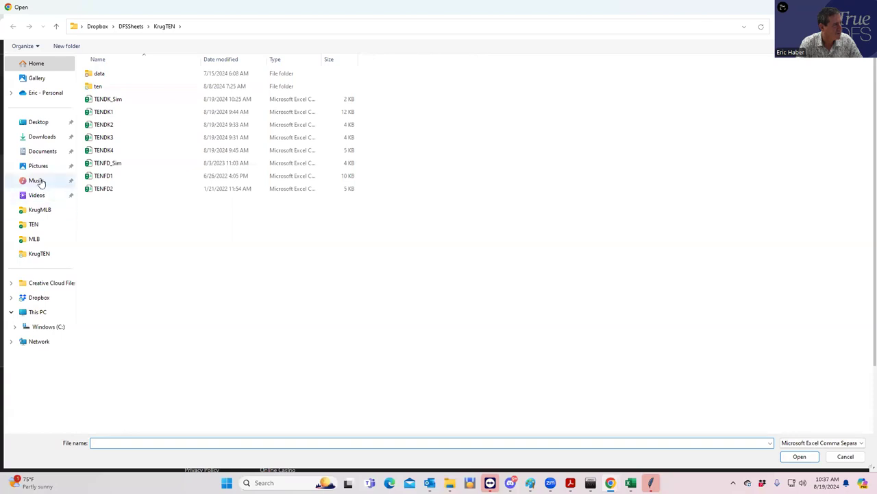
pyautogui.click(42, 137)
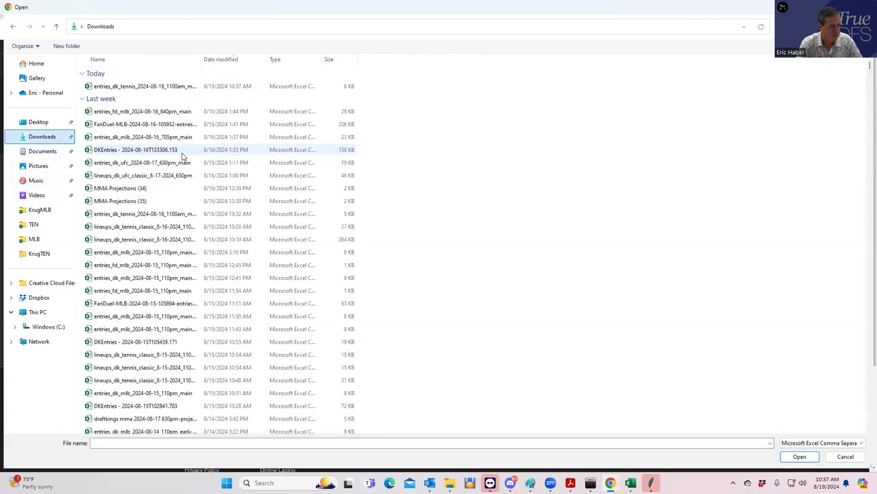
pyautogui.click(145, 88)
pyautogui.click(798, 456)
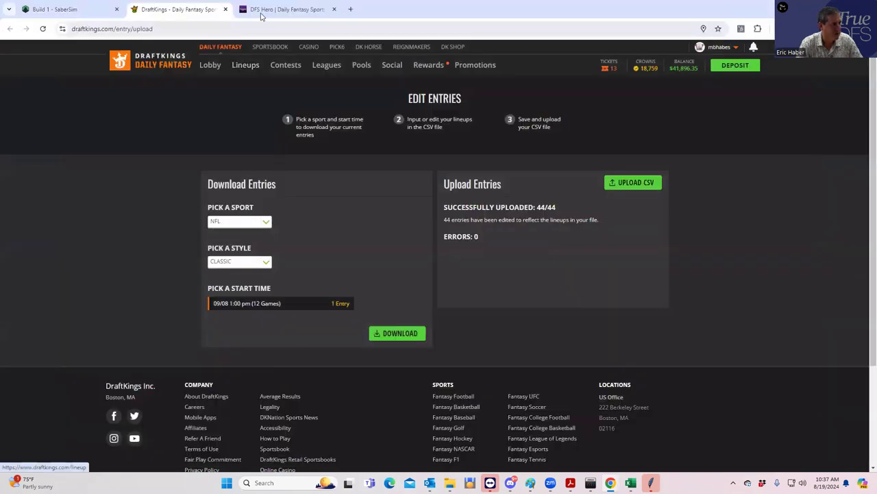
pyautogui.click(263, 11)
pyautogui.click(607, 325)
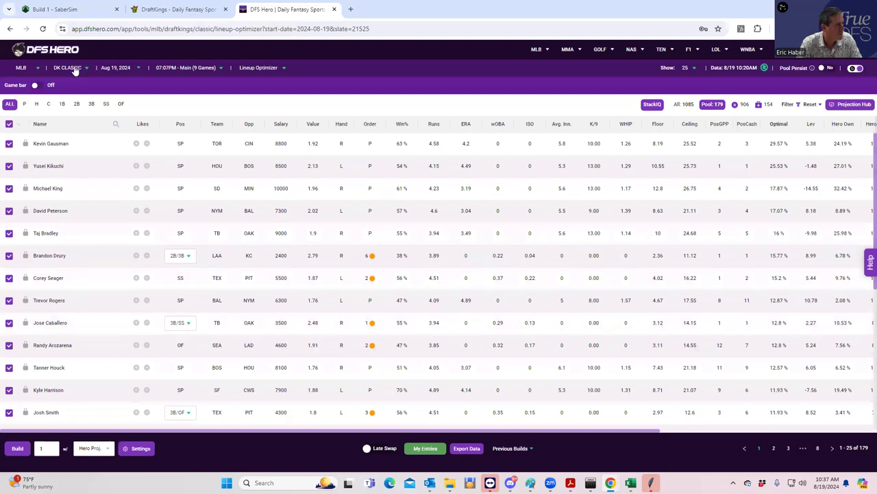
# Switch the DFS Hero optimizer from MLB to the TEN slate and bring up the Projection Hub.
pyautogui.click(75, 71)
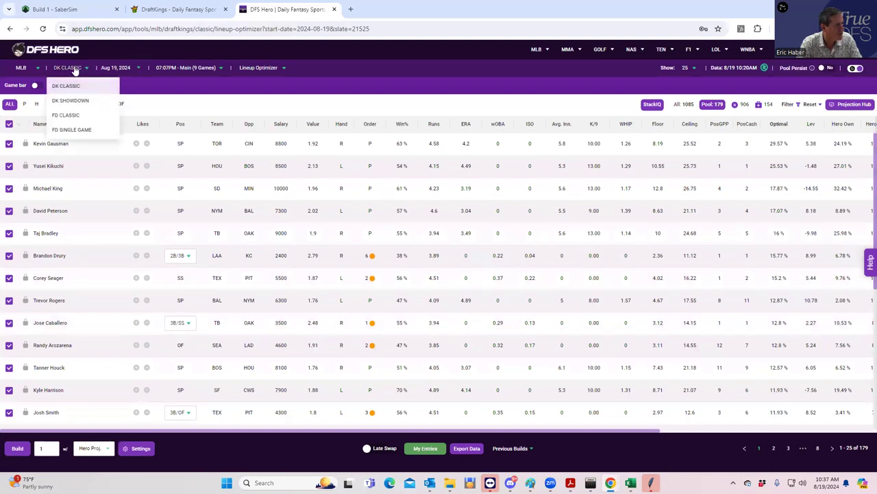
pyautogui.click(21, 70)
pyautogui.click(19, 145)
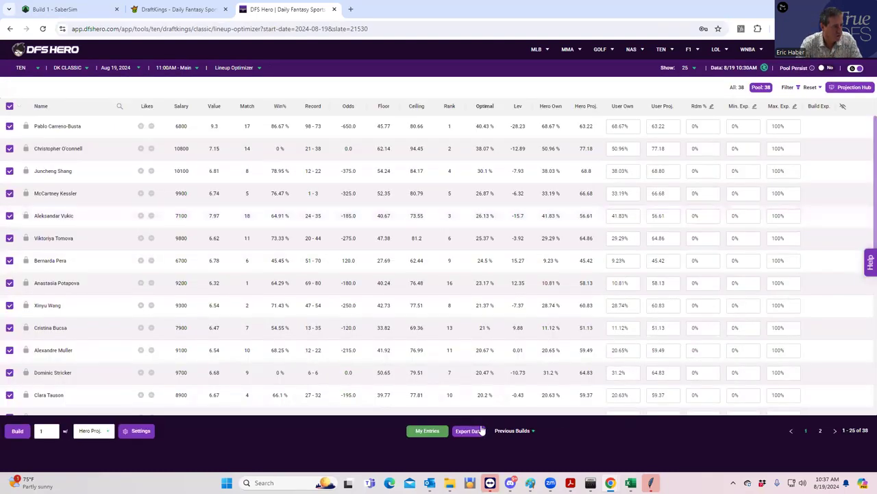
pyautogui.click(841, 93)
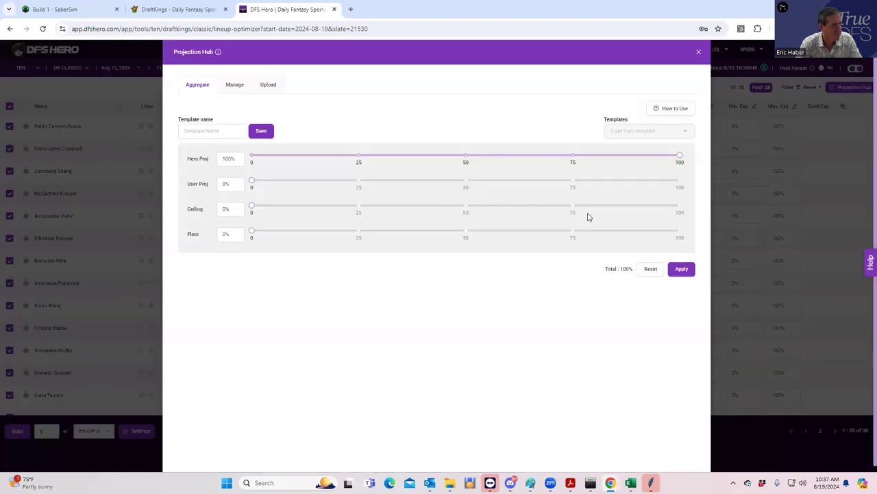
# Upload the TENDK_Sim projections file from the KrugTEN folder as custom projections.
pyautogui.click(269, 85)
pyautogui.click(391, 152)
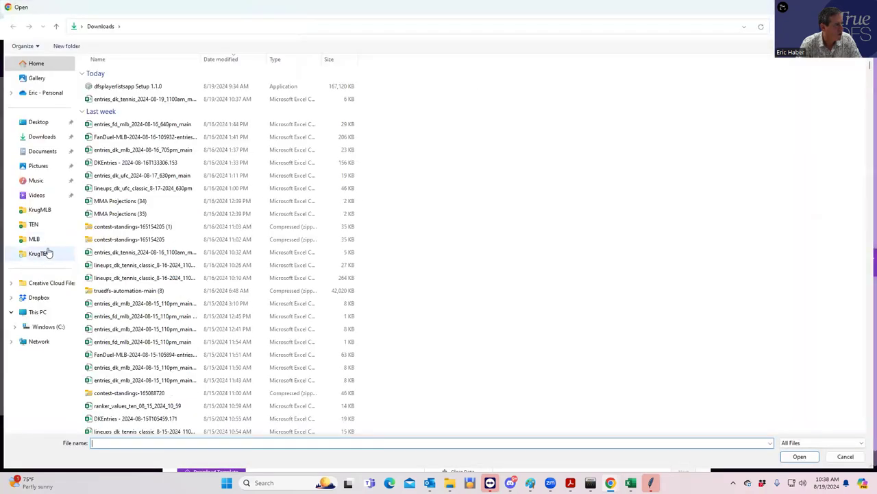
pyautogui.click(41, 253)
pyautogui.click(111, 99)
pyautogui.click(798, 458)
# Map Name to Player Name, fpts to User Proj. and Ownership to User Own.
pyautogui.click(481, 179)
pyautogui.click(529, 178)
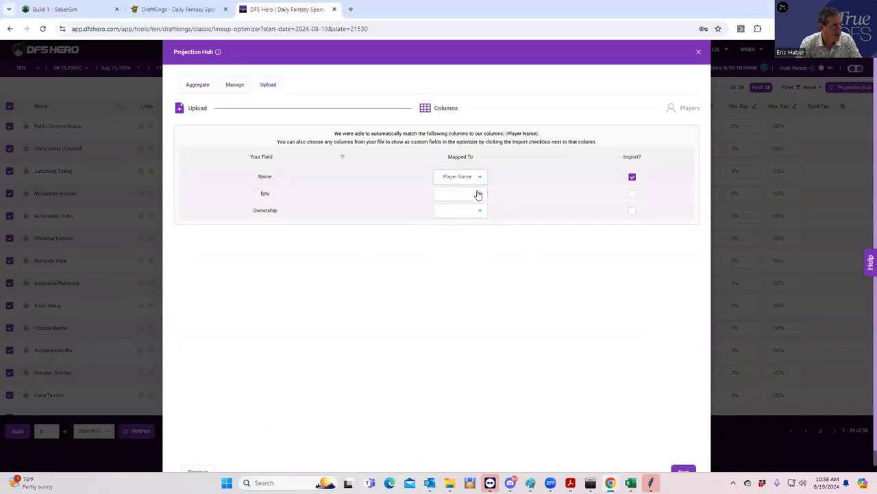
pyautogui.click(480, 196)
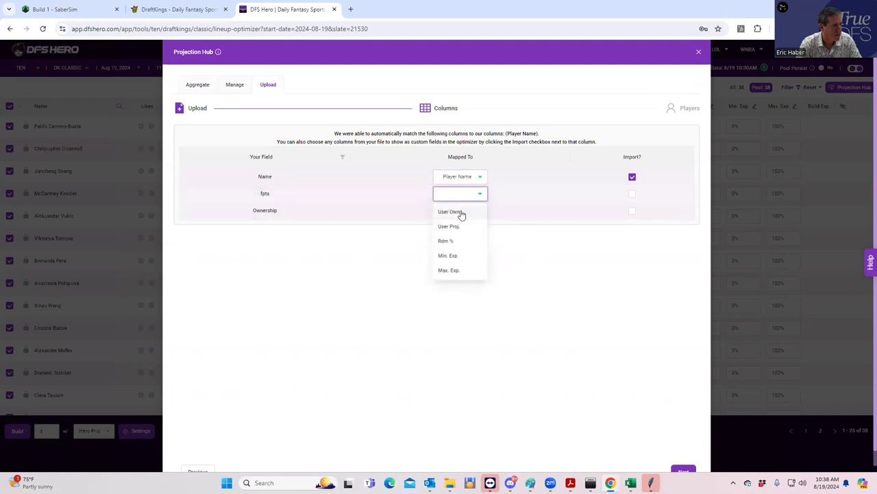
pyautogui.click(450, 228)
pyautogui.click(465, 212)
pyautogui.click(453, 231)
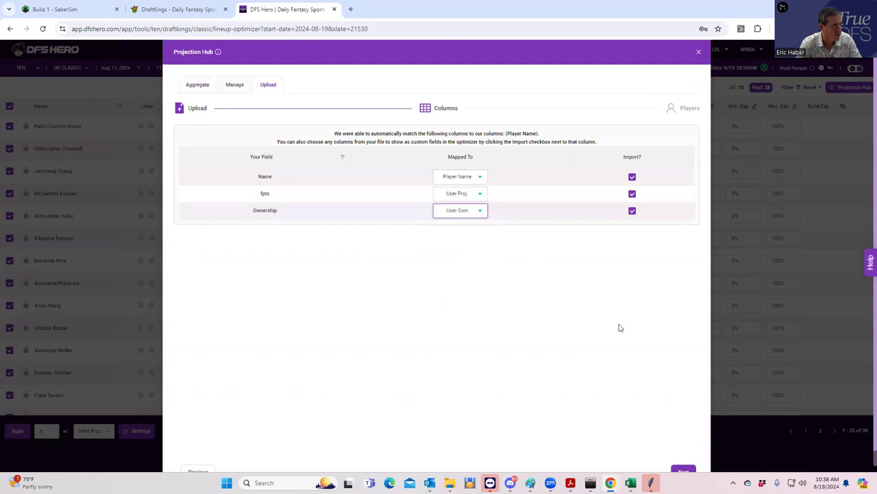
pyautogui.scroll(-1, 612, 469)
pyautogui.click(683, 450)
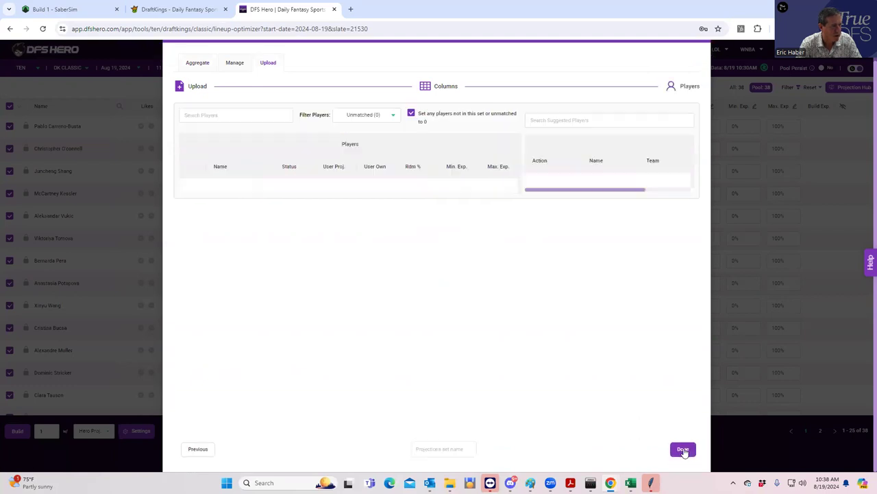
# Match Anna Karolina Schmiedlova and Pablo Carreno Busta to their suggested players.
pyautogui.click(191, 199)
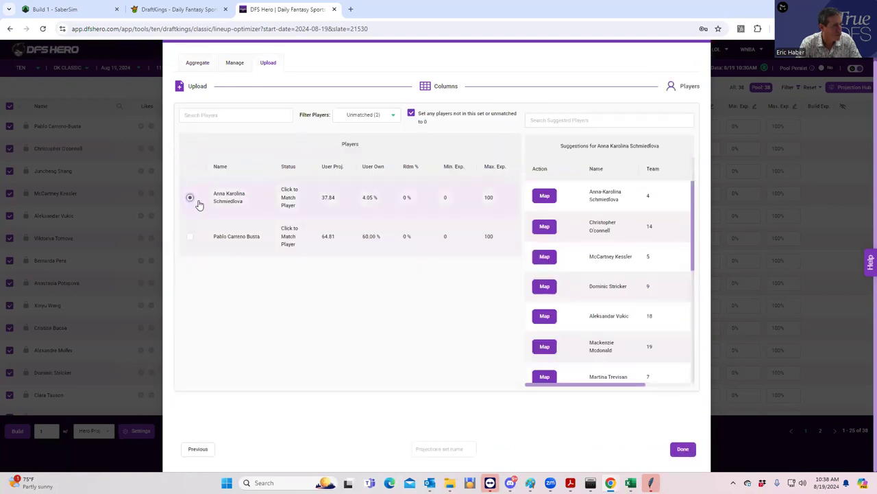
pyautogui.click(546, 198)
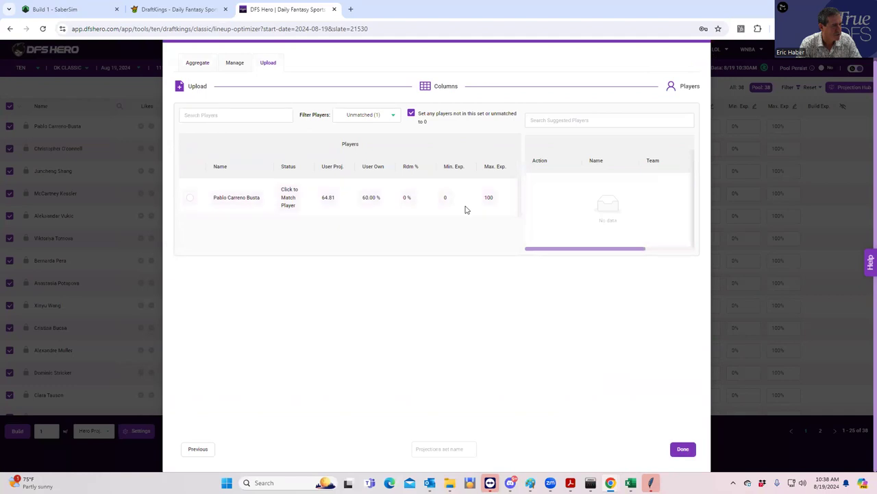
pyautogui.click(189, 200)
pyautogui.click(545, 196)
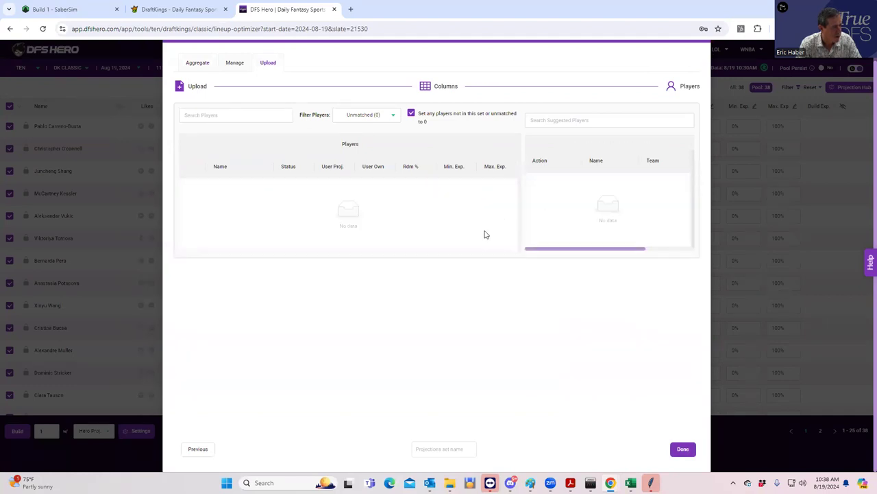
# Name the projection set 'test626262' and finish the upload.
pyautogui.click(463, 448)
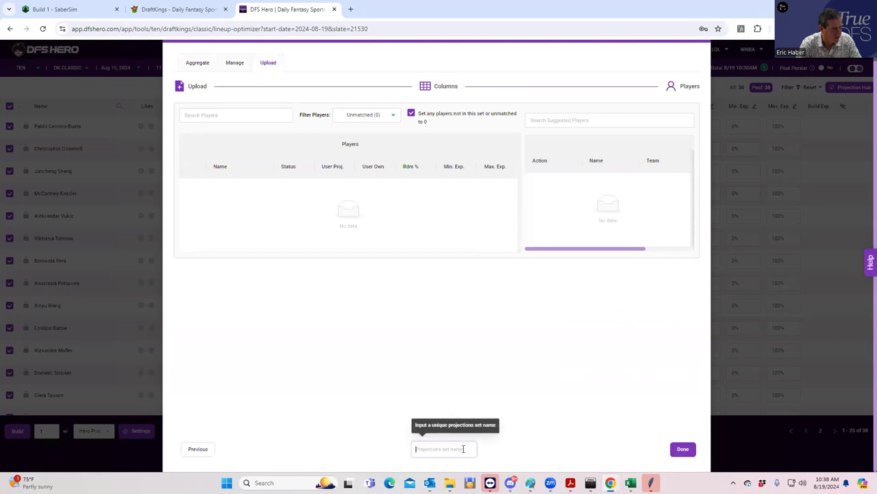
pyautogui.write('test626262')
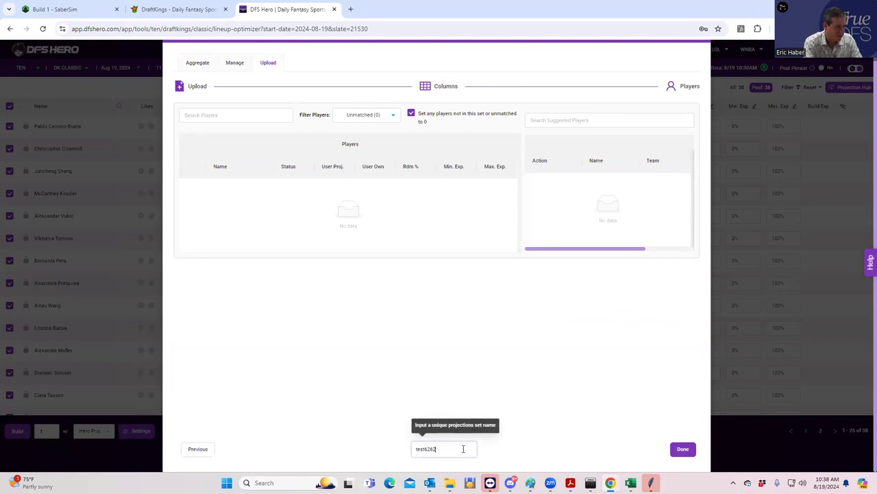
pyautogui.click(682, 451)
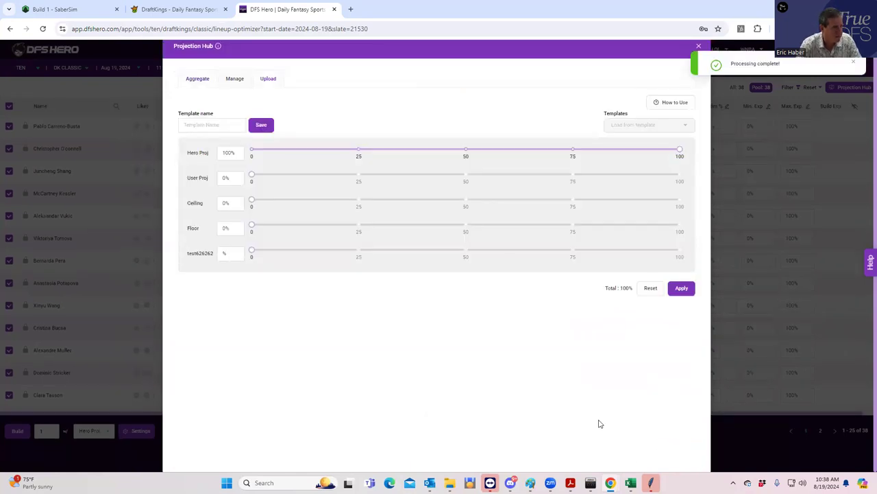
# Set Hero Proj weight to 0 and test626262 to 100%, then choose User Proj for building.
pyautogui.click(251, 149)
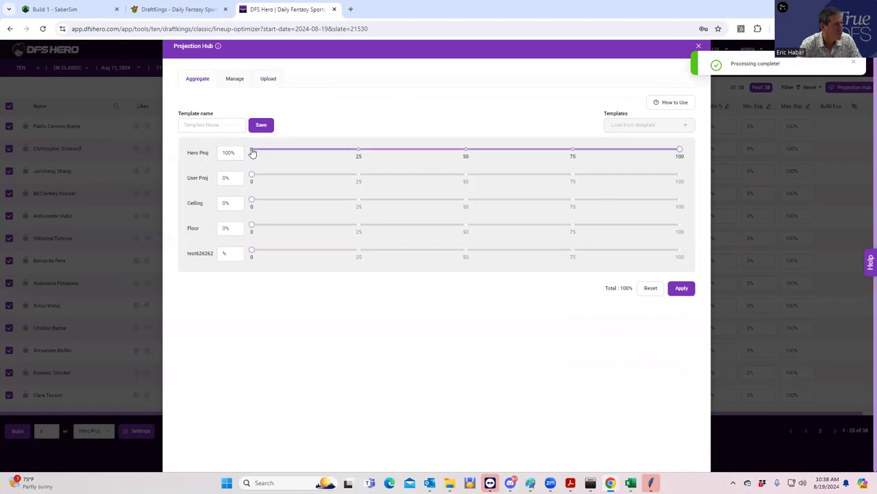
pyautogui.moveTo(254, 253); pyautogui.dragTo(680, 251)
pyautogui.click(734, 271)
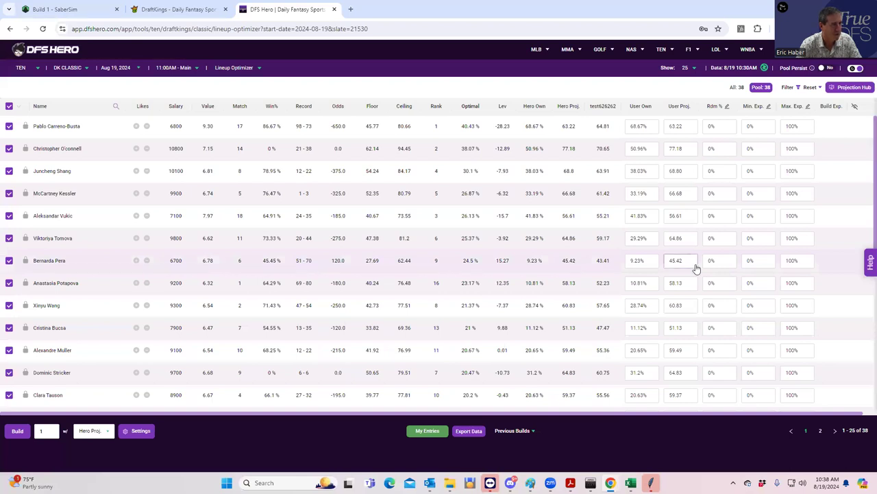
pyautogui.click(684, 128)
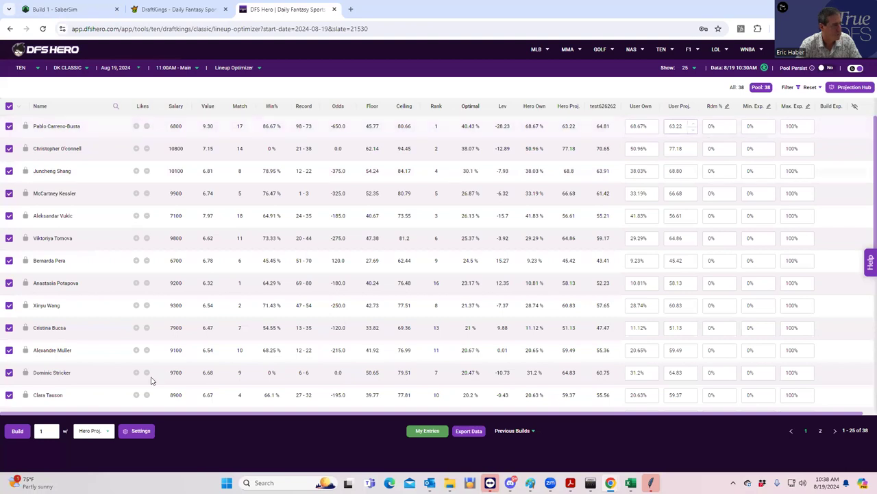
pyautogui.click(107, 432)
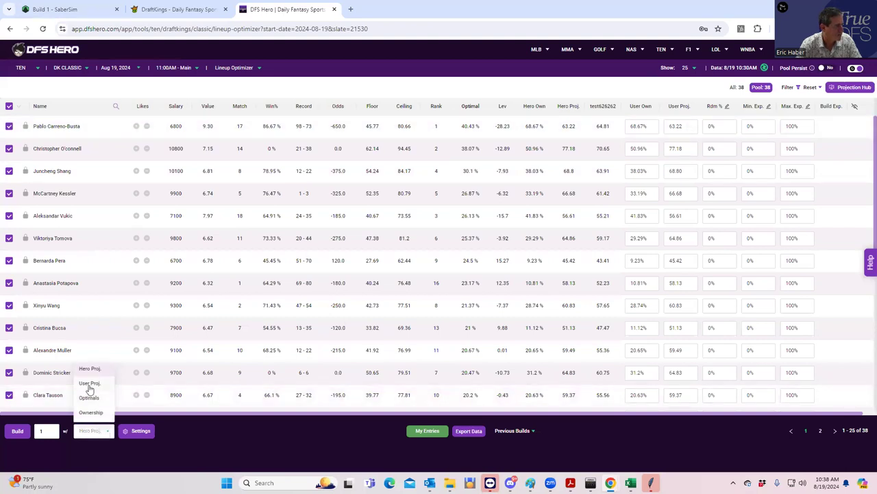
pyautogui.click(89, 385)
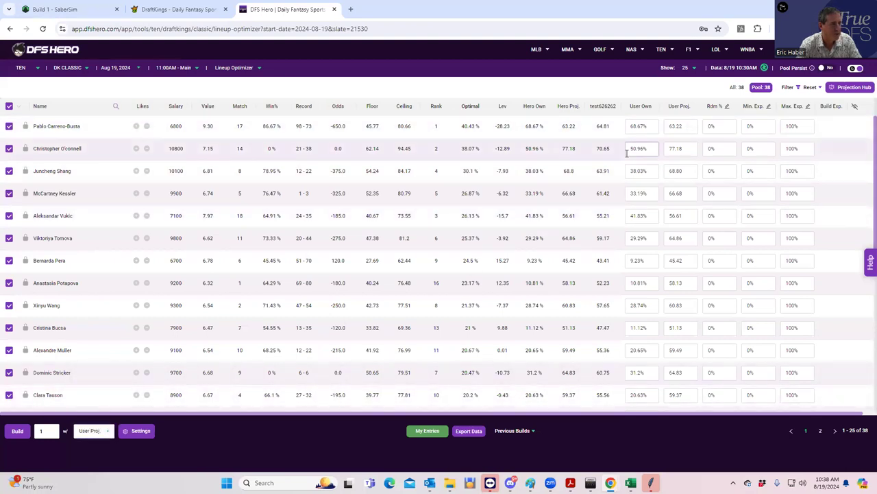
# Re-set the blend to 0% Hero Proj and 100% test626262, apply it, and check Manage.
pyautogui.click(833, 91)
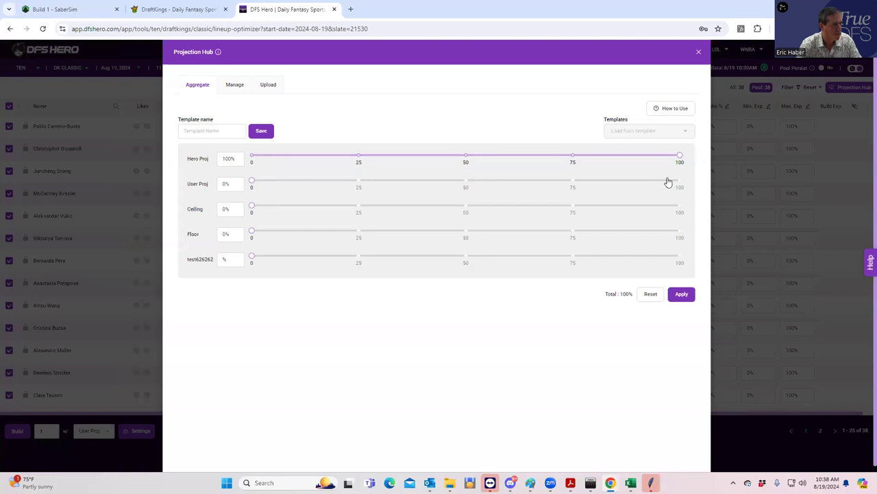
pyautogui.moveTo(679, 156); pyautogui.dragTo(253, 153)
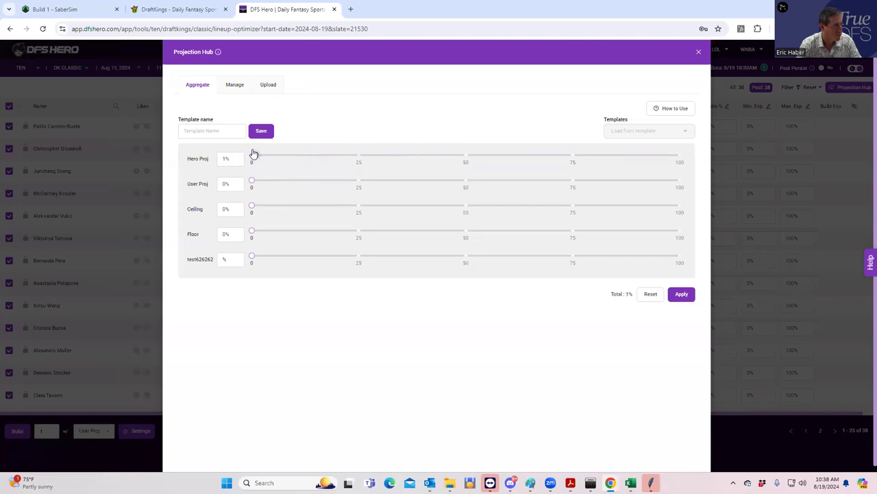
pyautogui.moveTo(254, 257); pyautogui.dragTo(699, 265)
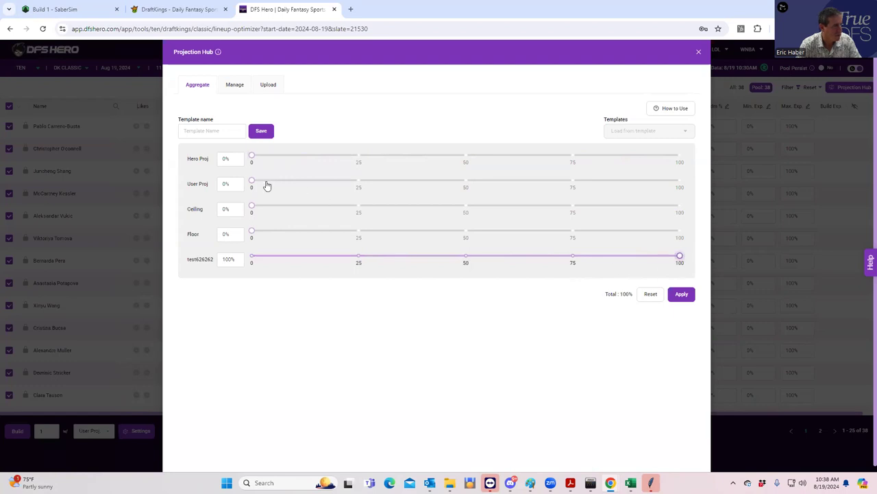
pyautogui.click(677, 296)
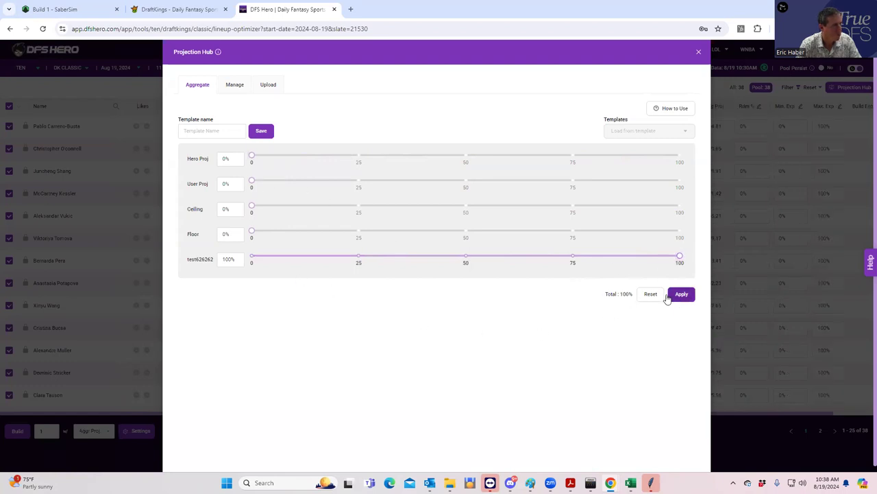
pyautogui.click(233, 87)
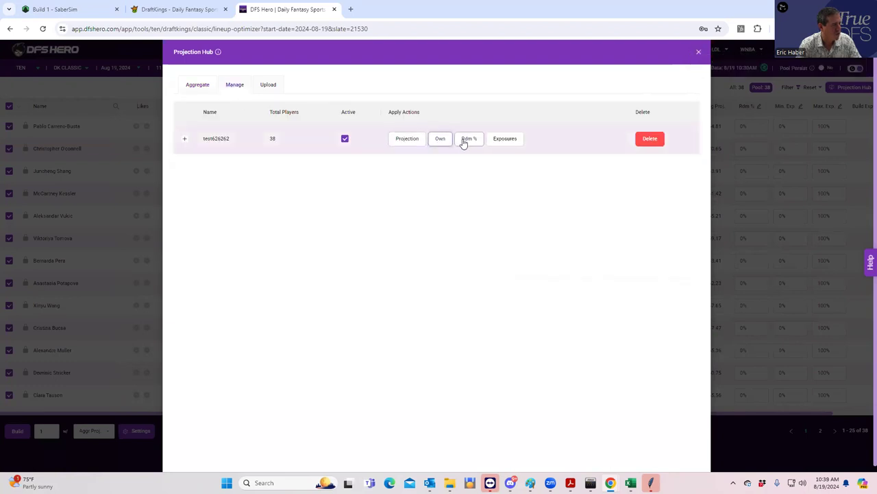
pyautogui.click(698, 52)
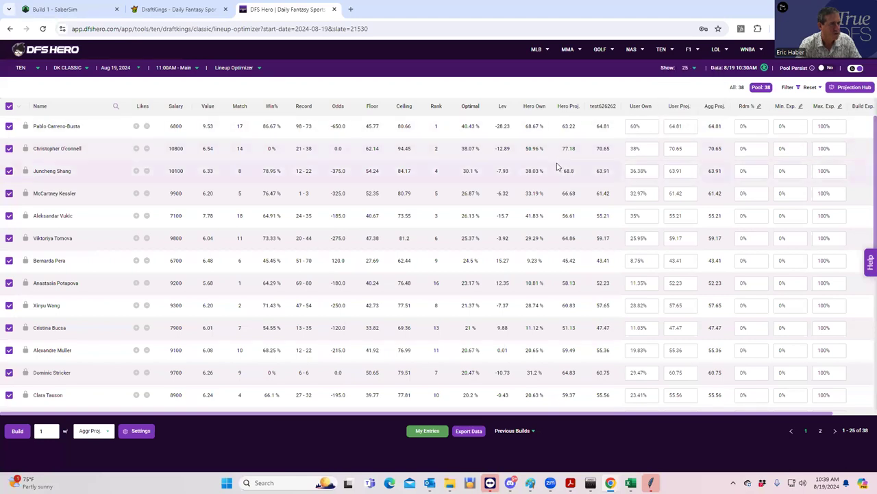
# Build from User Proj. instead of Aggr Proj. with the lineup count set to 40.
pyautogui.click(89, 431)
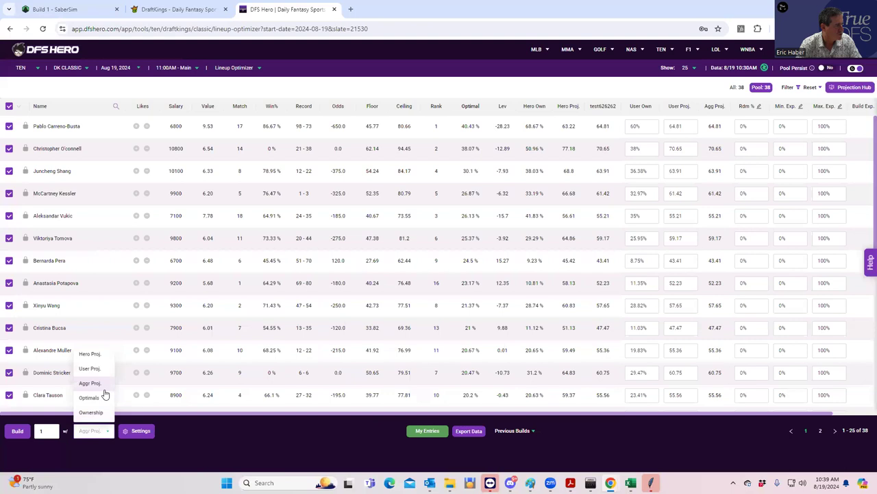
pyautogui.click(90, 369)
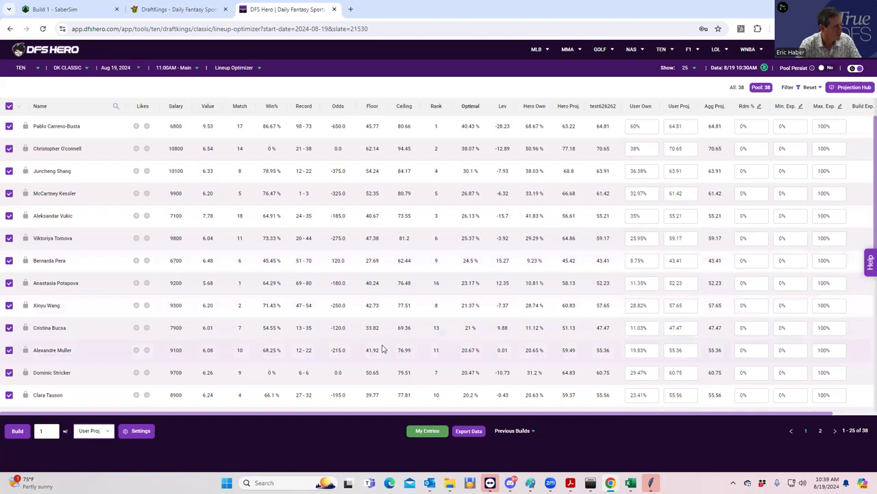
pyautogui.click(41, 430)
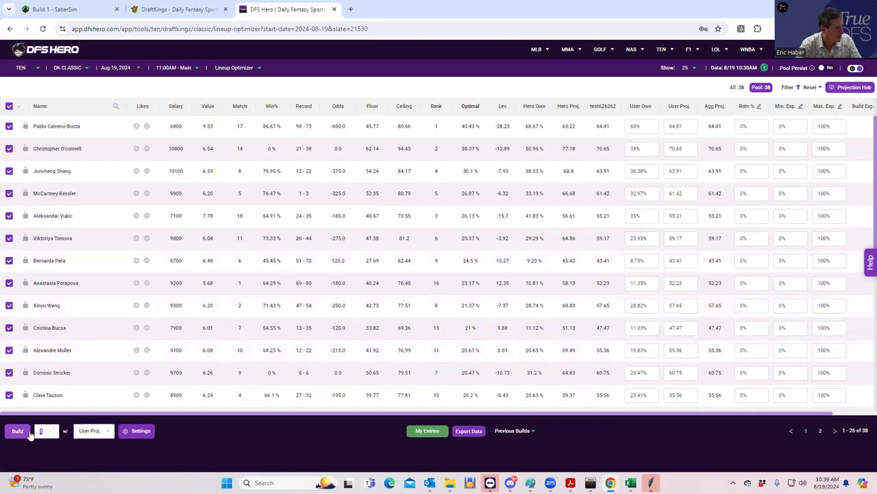
pyautogui.write('40')
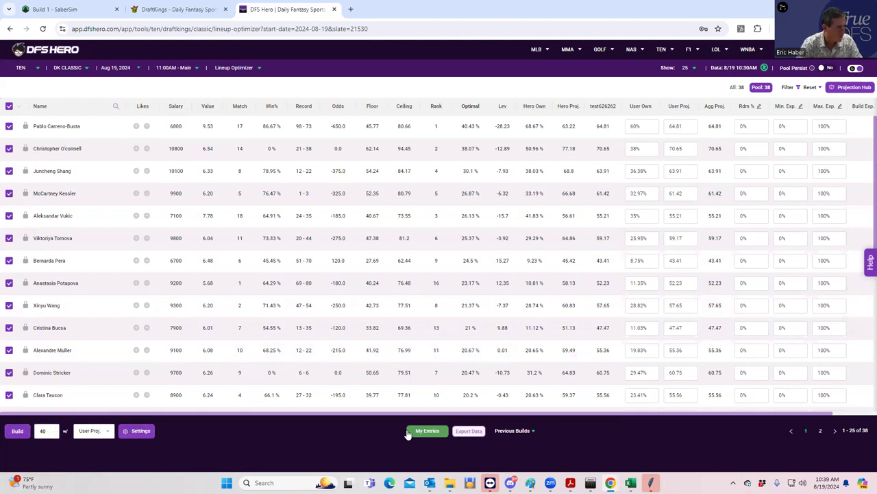
# Change Unique Players from 1 Player to 2 Players in the Build Settings.
pyautogui.click(141, 433)
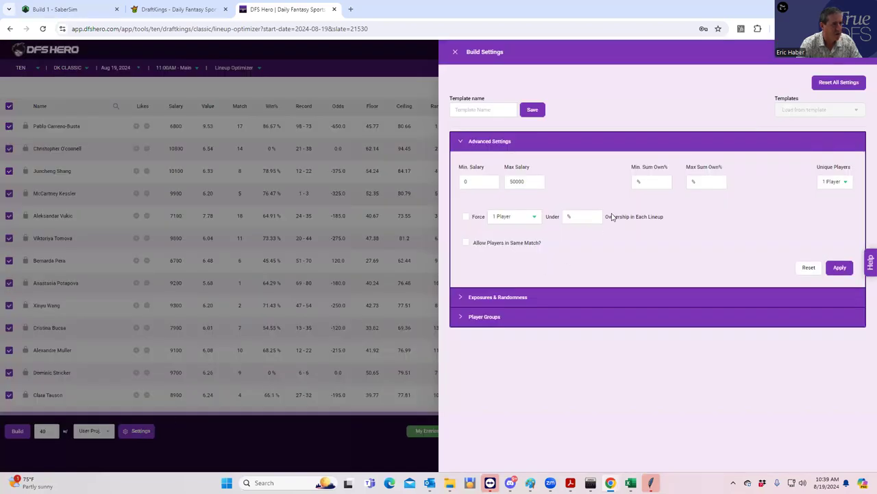
pyautogui.click(850, 185)
pyautogui.click(830, 217)
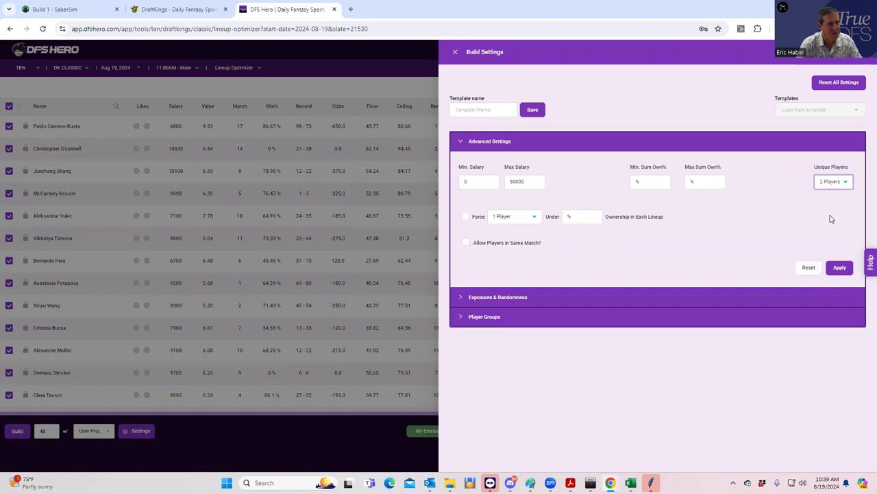
# Apply the 2-unique-player setting, close Build Settings, and build the 40 lineups.
pyautogui.click(835, 271)
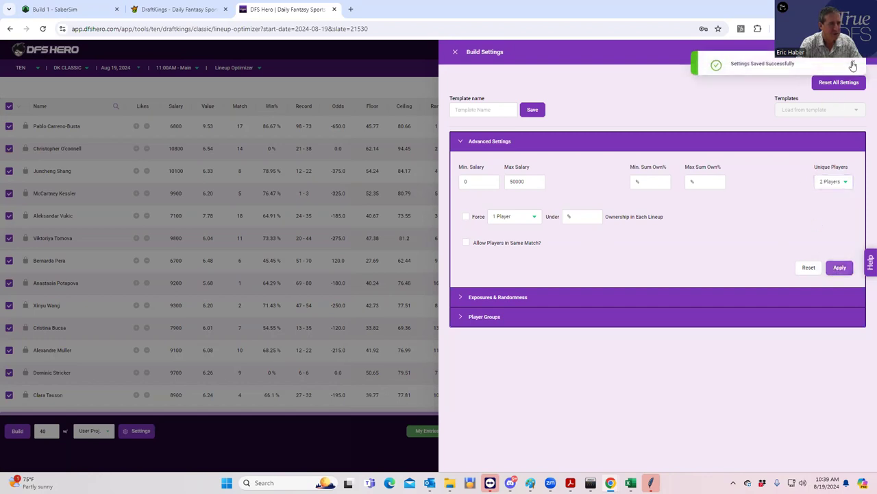
pyautogui.click(853, 66)
pyautogui.click(425, 62)
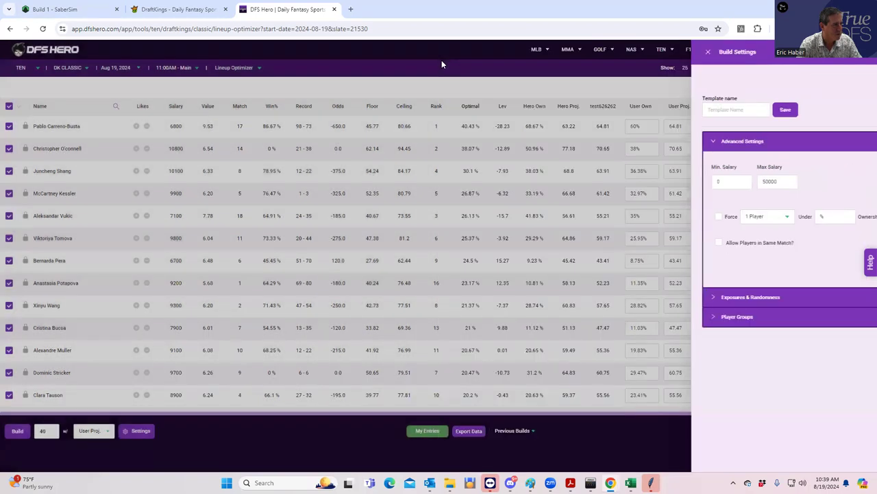
pyautogui.click(15, 431)
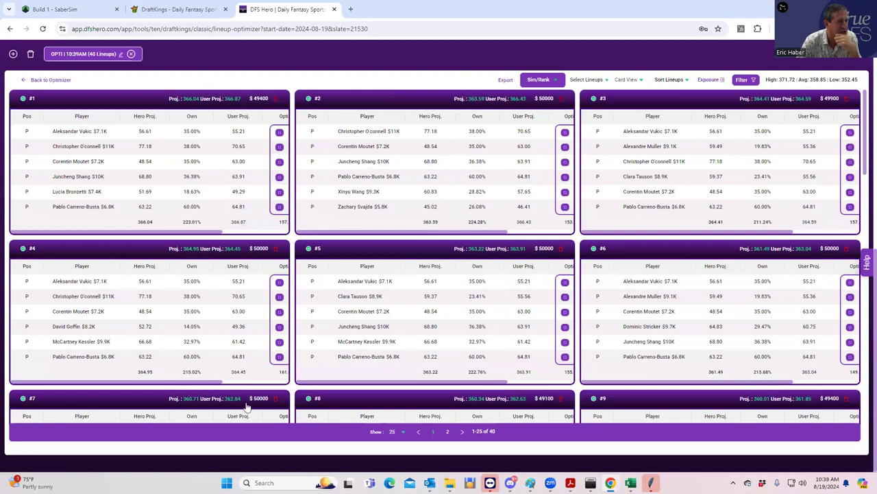
# Rank the 40 lineups in User Mode with custom settings and entry limit, then return to DraftKings.
pyautogui.click(552, 82)
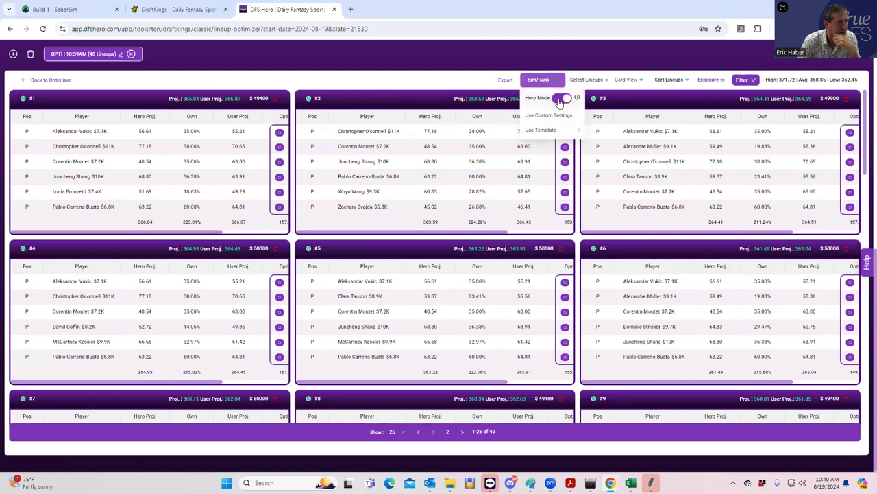
pyautogui.click(560, 100)
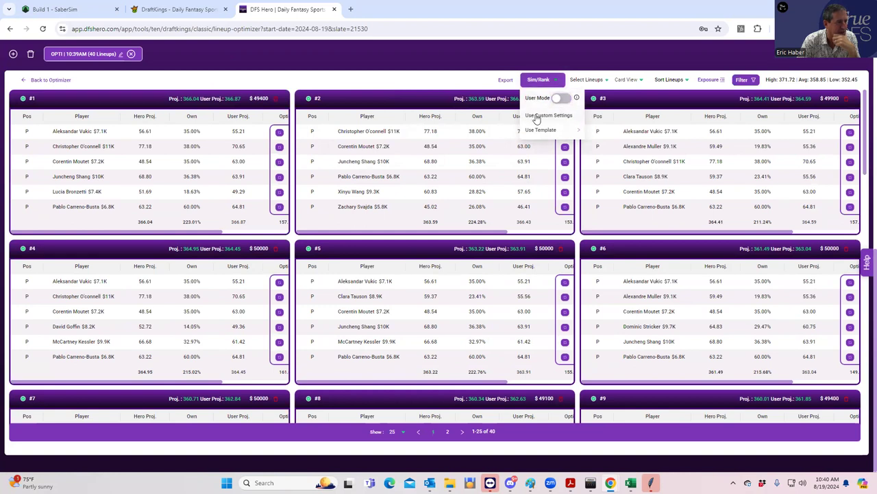
pyautogui.click(538, 116)
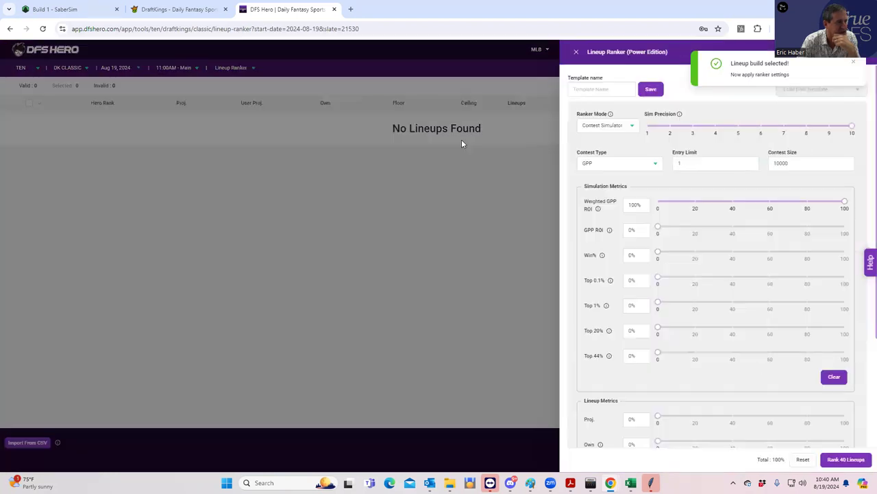
pyautogui.doubleClick(682, 163)
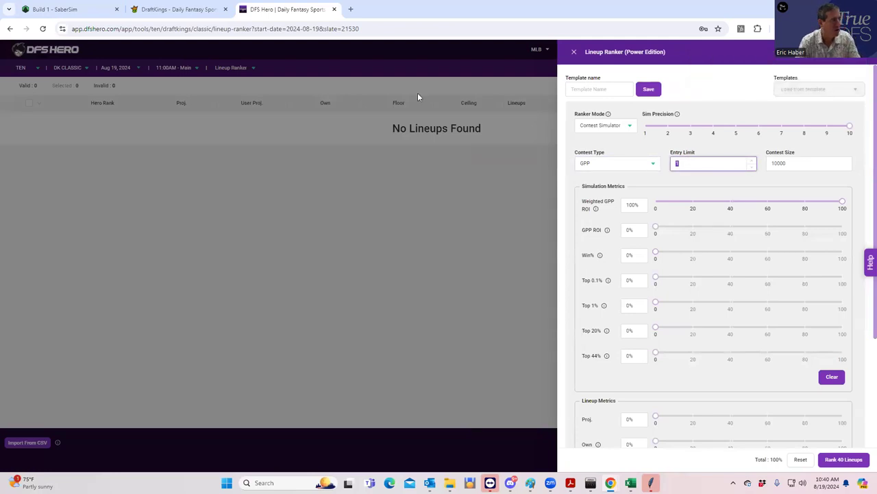
pyautogui.click(167, 11)
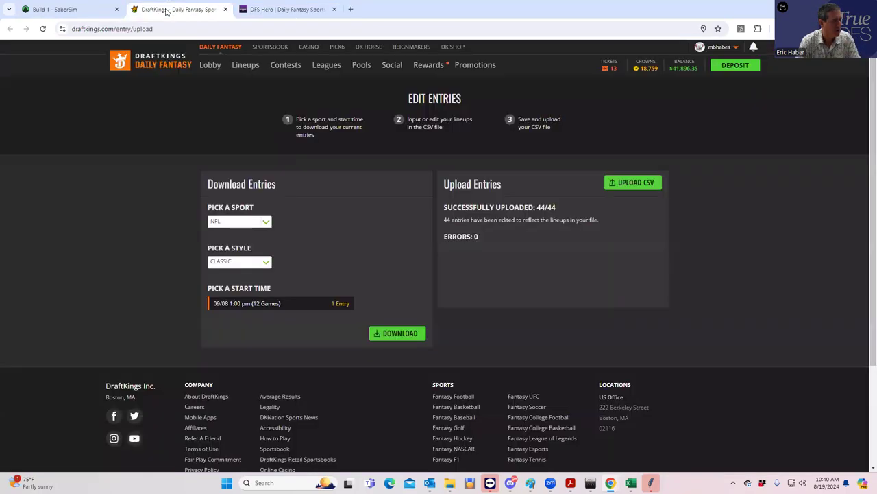
# Look over the first tennis lineup on DraftKings' My Lineups page.
pyautogui.click(242, 66)
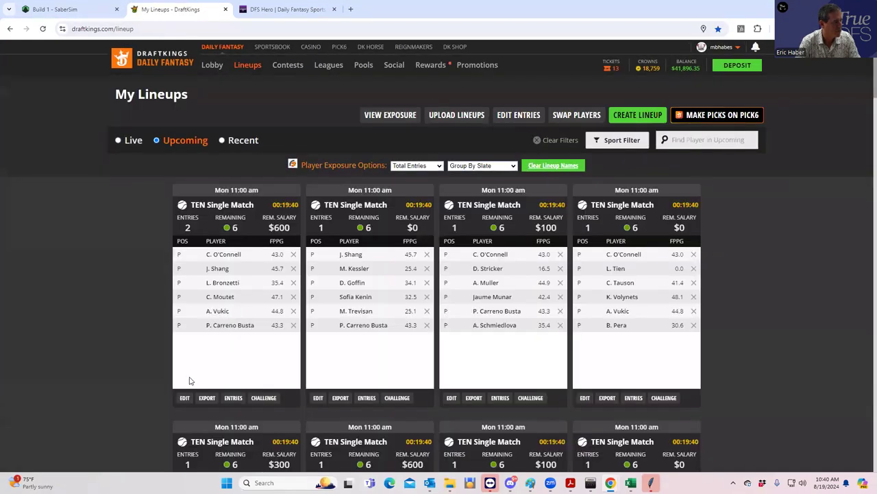
pyautogui.click(185, 398)
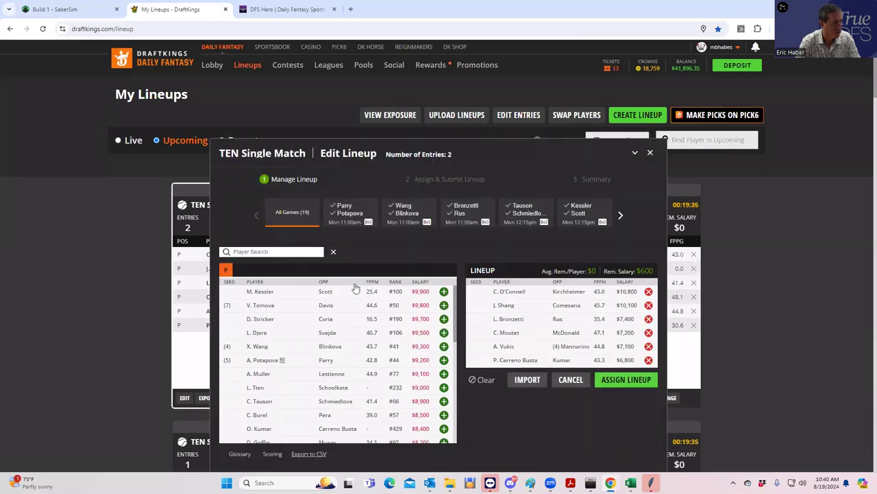
pyautogui.click(650, 152)
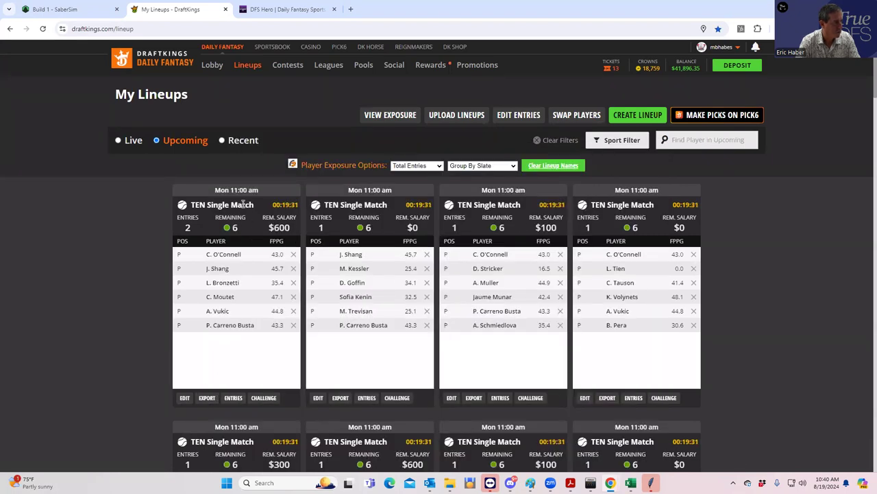
# List upcoming contests grouped by sport and view the TEN $35K Line Painter contest details.
pyautogui.click(288, 64)
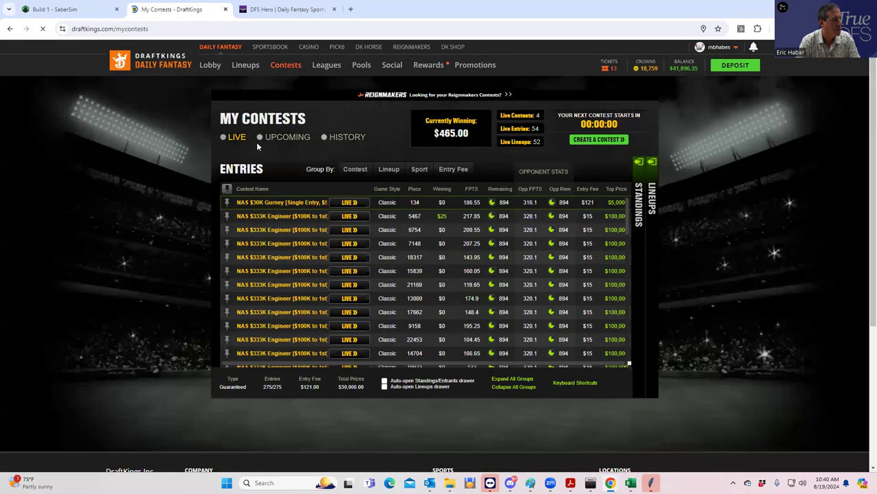
pyautogui.click(258, 140)
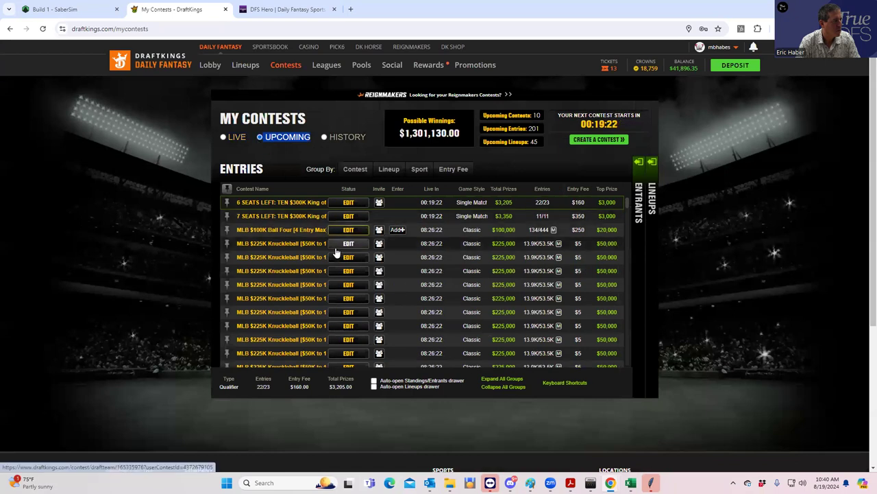
pyautogui.click(415, 170)
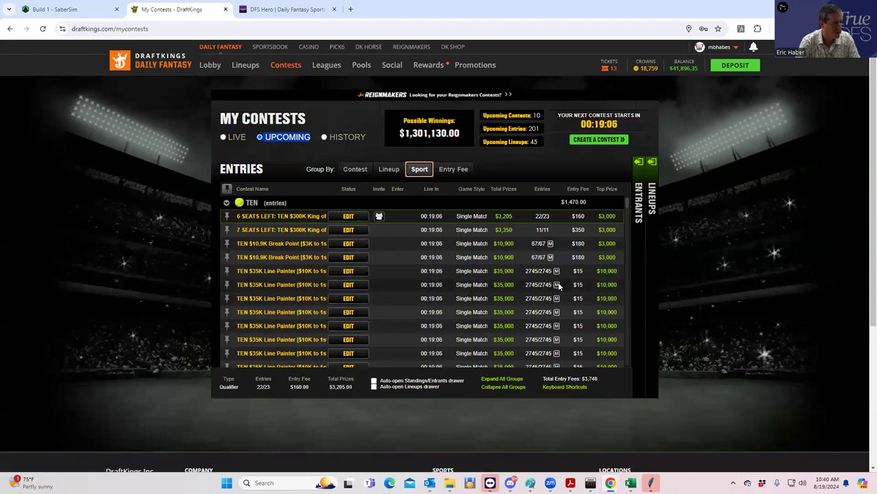
pyautogui.click(273, 287)
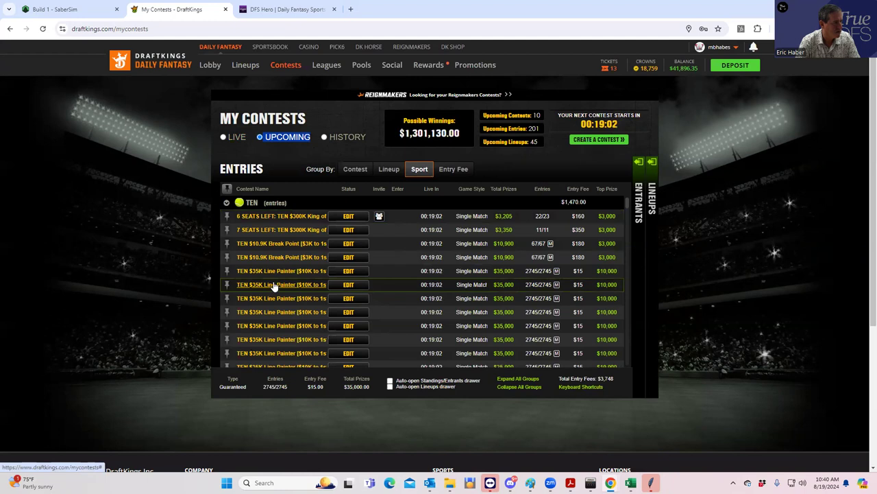
pyautogui.click(274, 286)
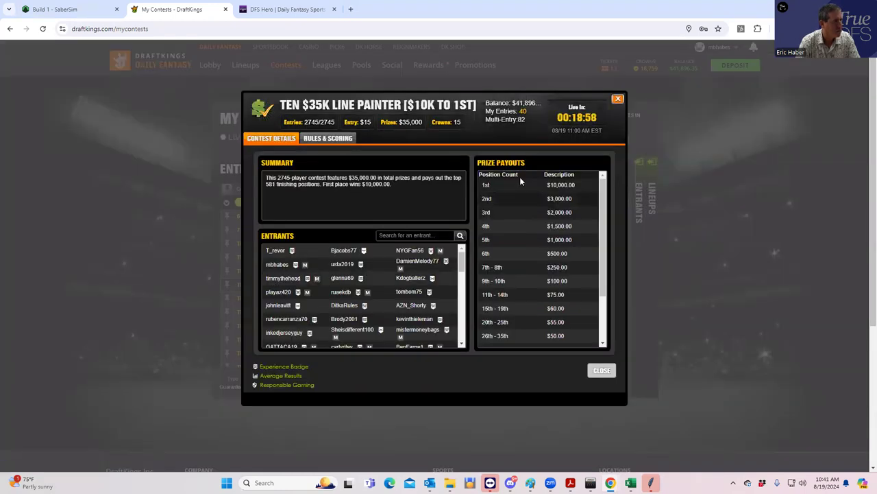
pyautogui.click(618, 99)
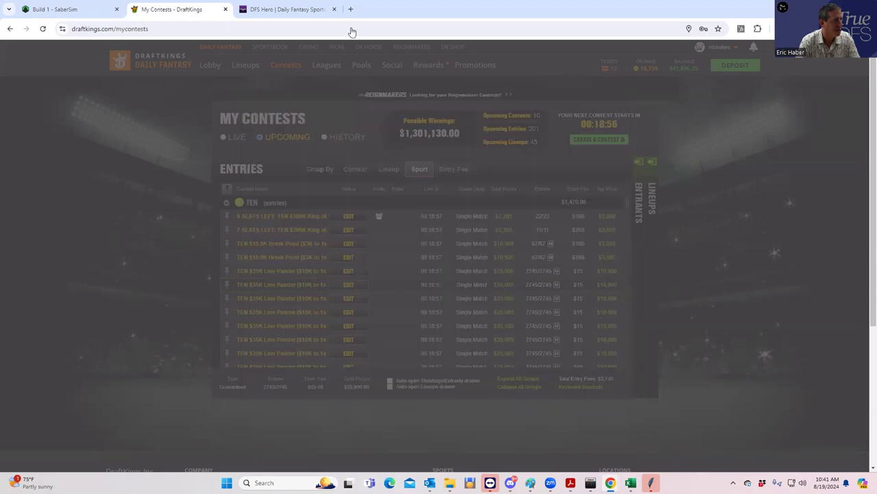
pyautogui.click(288, 10)
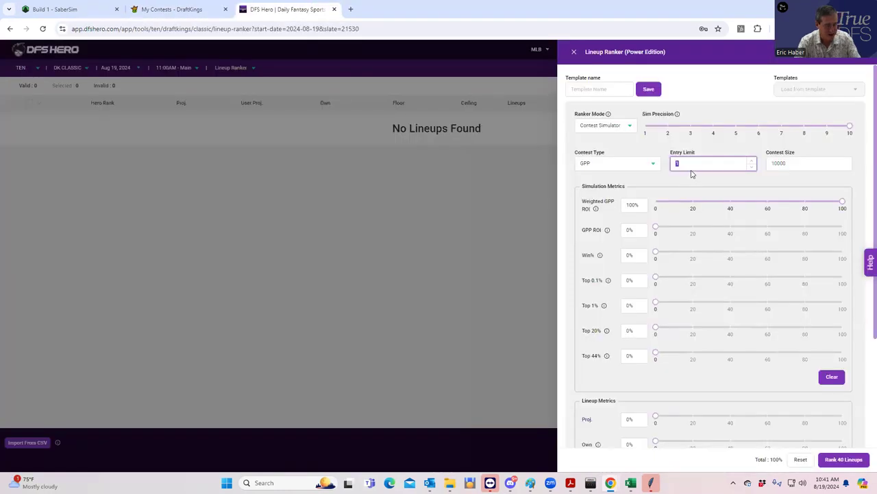
# Enter entry limit 82 and contest size 2745 in the Lineup Ranker, then rank the 40 lineups.
pyautogui.write('82')
pyautogui.doubleClick(809, 163)
pyautogui.click(180, 10)
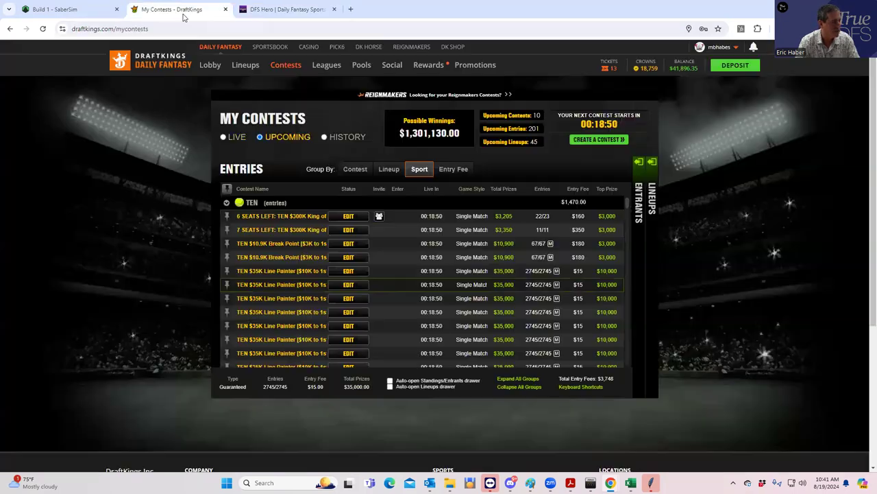
pyautogui.click(246, 8)
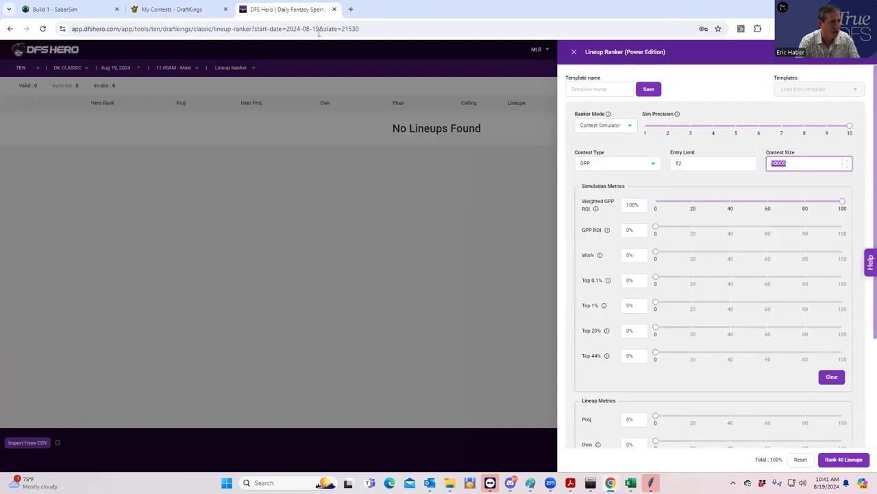
pyautogui.write('2745')
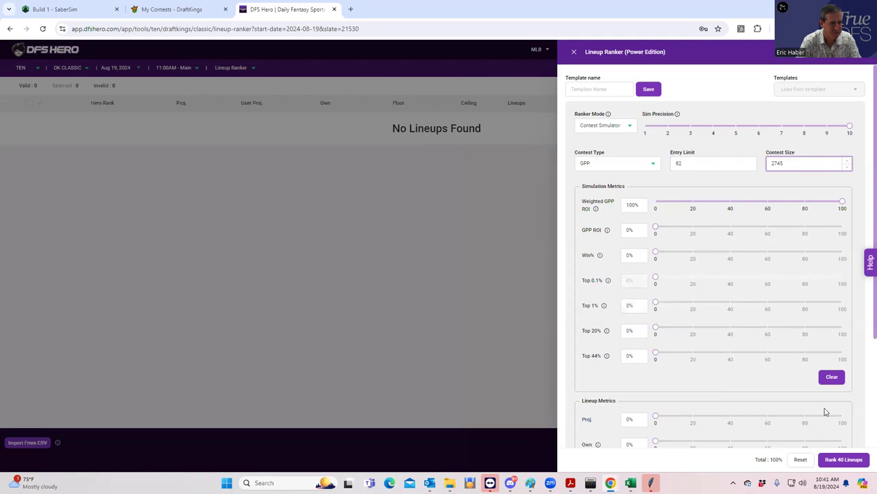
pyautogui.click(864, 291)
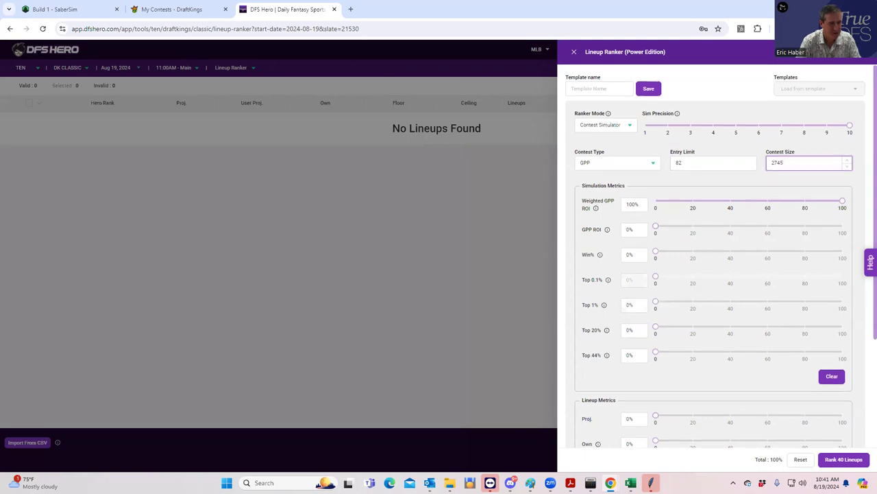
pyautogui.click(838, 463)
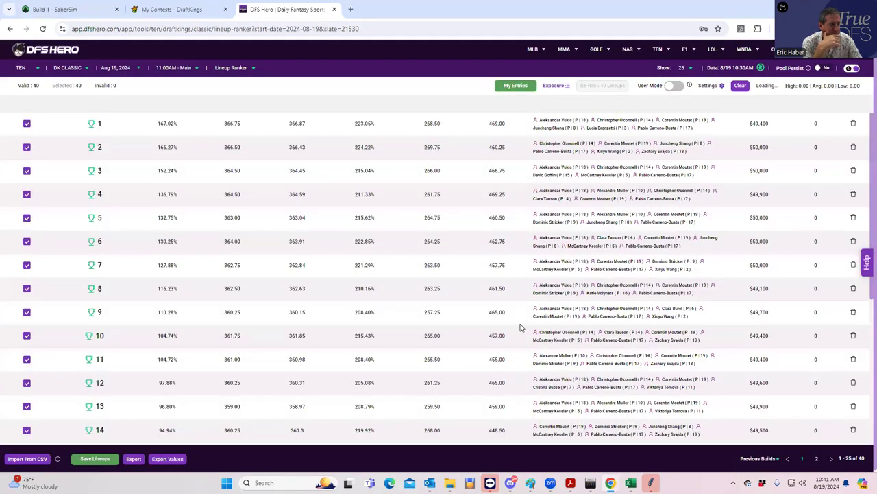
# Scroll through the 40 ranked lineups and show the player exposure panel beside them.
pyautogui.scroll(-4, 790, 223)
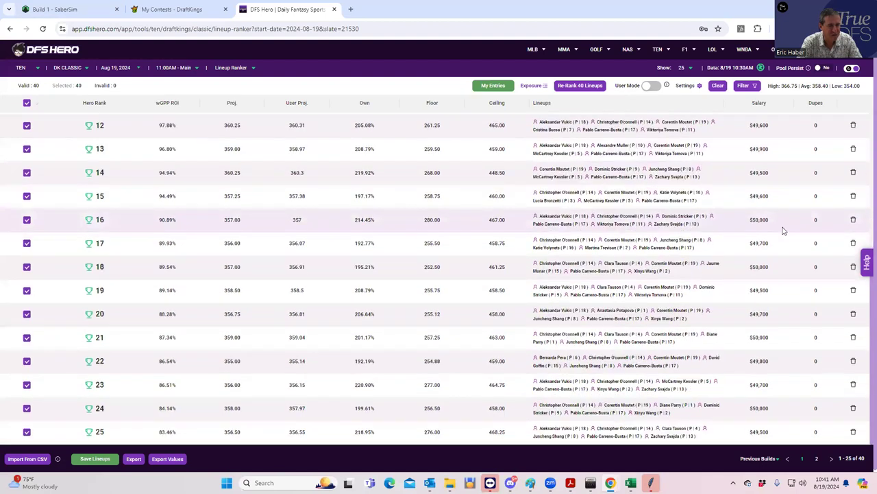
pyautogui.scroll(4, 788, 228)
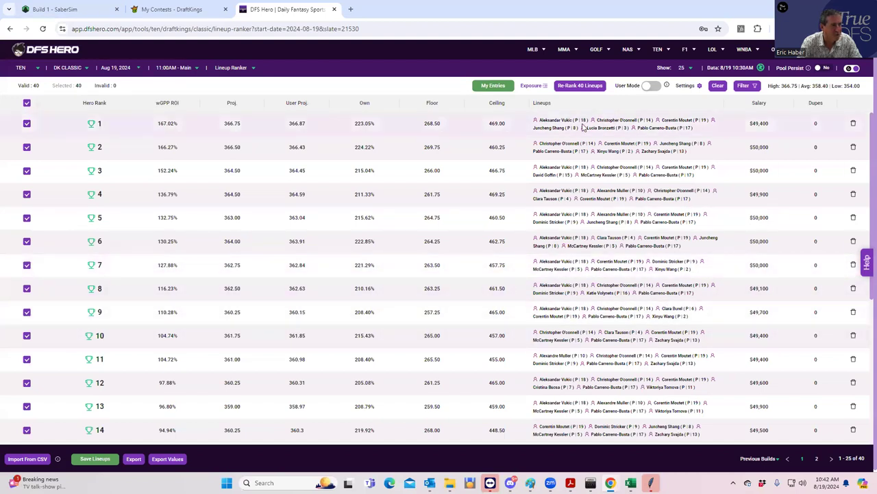
pyautogui.click(530, 87)
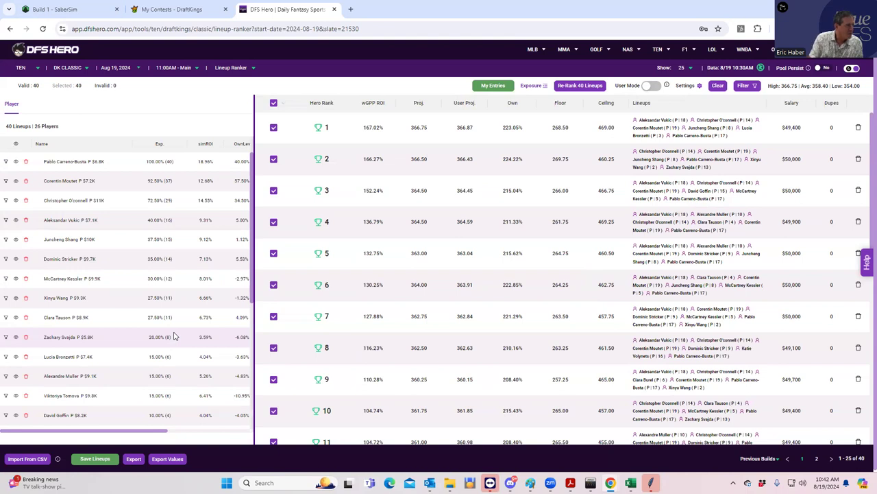
# Export the ranked lineups' values as the ranker_values CSV.
pyautogui.click(167, 459)
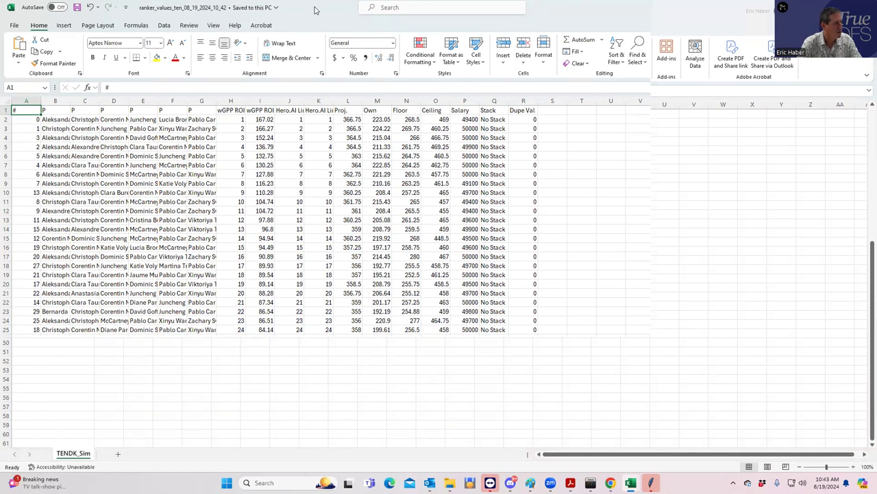
# Minimize the ranker_values workbook and restore the TENDK_Sim workbook window.
pyautogui.doubleClick(315, 10)
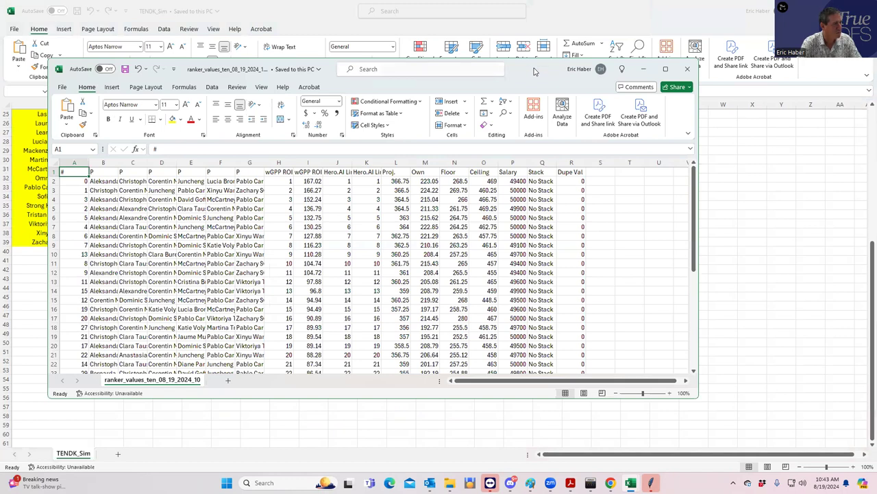
pyautogui.moveTo(535, 71); pyautogui.dragTo(733, 89)
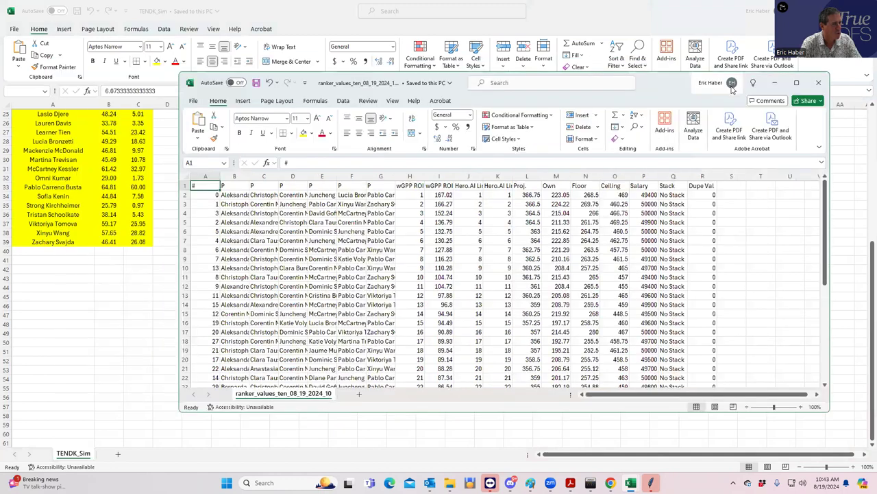
pyautogui.click(776, 83)
pyautogui.doubleClick(480, 11)
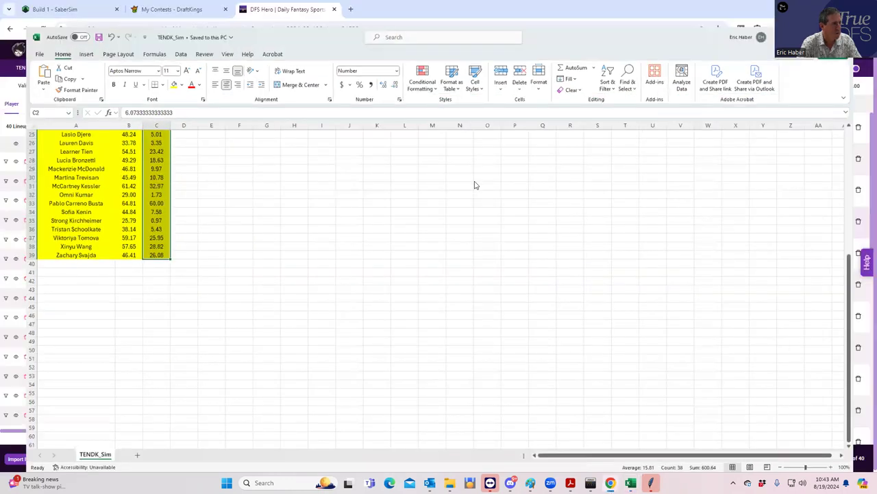
# Export the ranked lineups from DFS Hero, open the ranker_lineups CSV in Excel, and save it.
pyautogui.hotkey('alt', 'Tab')
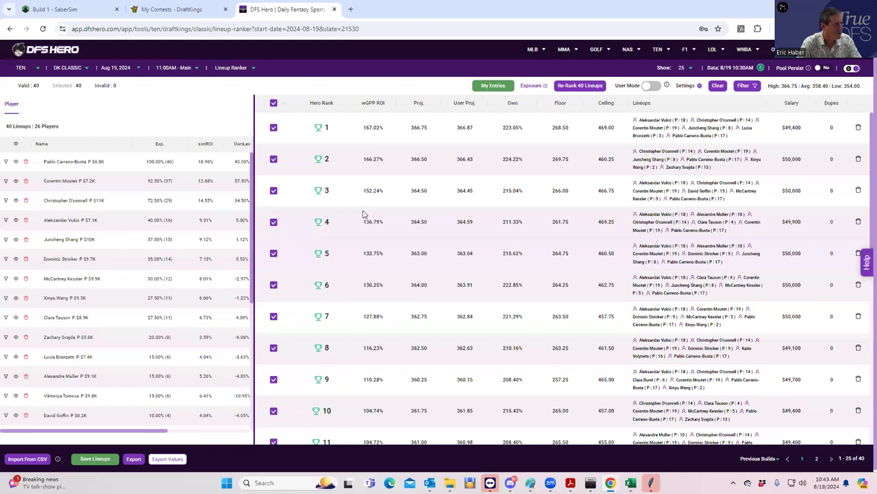
pyautogui.click(134, 460)
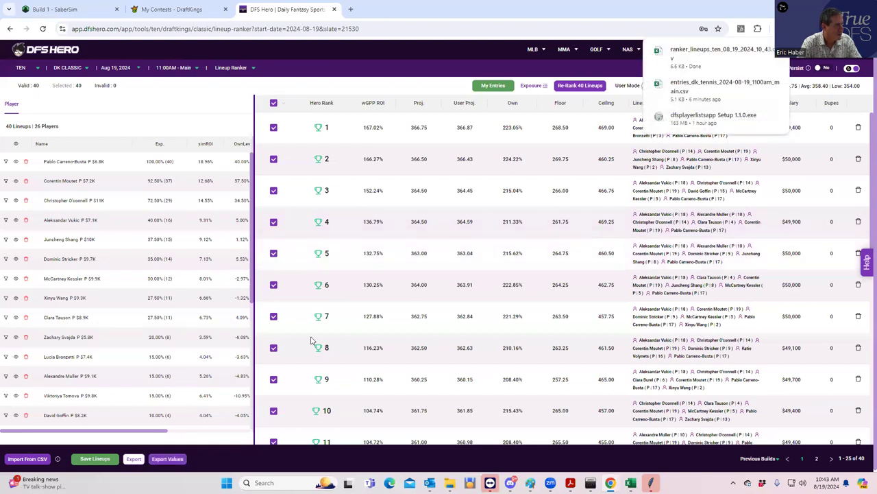
pyautogui.click(686, 59)
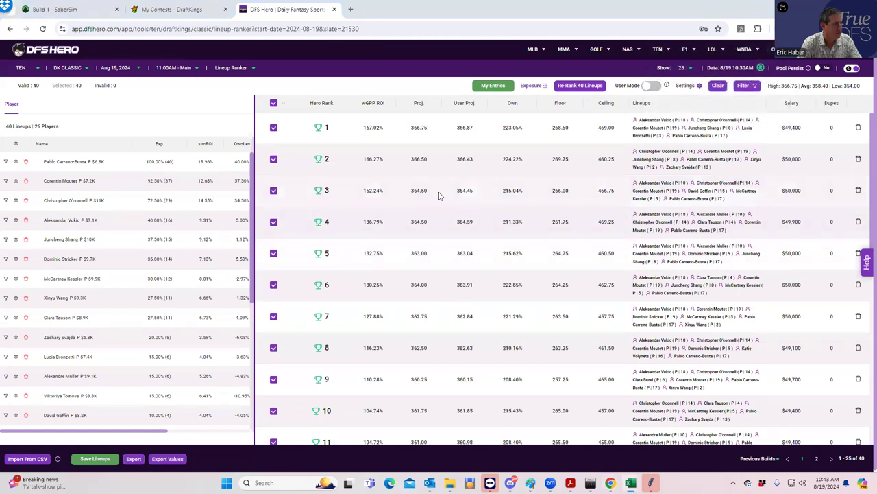
pyautogui.hotkey('alt', 'Tab')
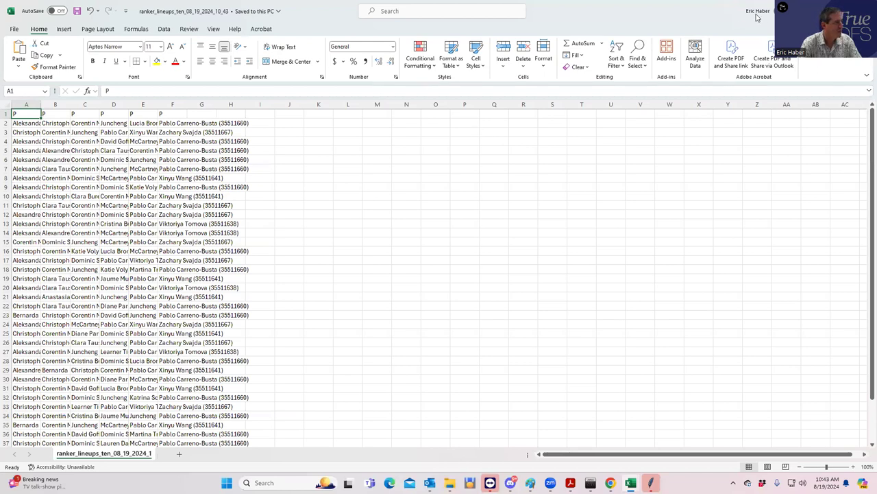
pyautogui.click(77, 11)
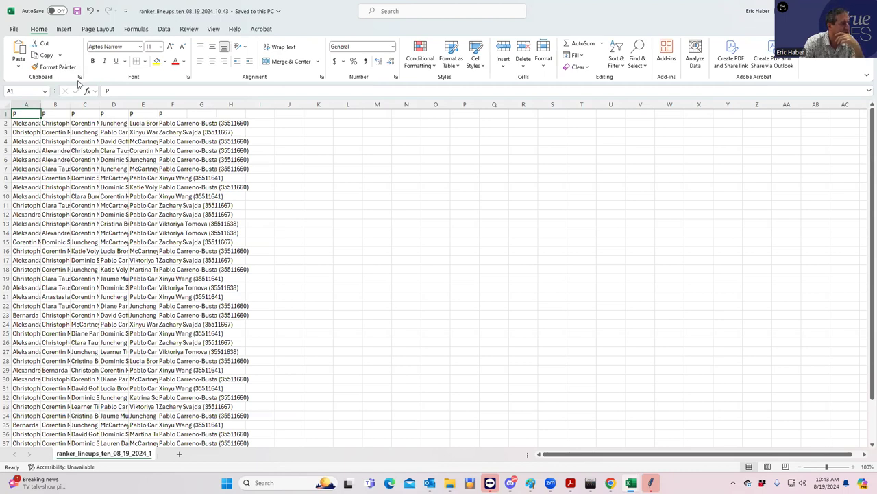
# Autofit column E so player names with IDs show fully, checking cells E2 to E4.
pyautogui.doubleClick(157, 104)
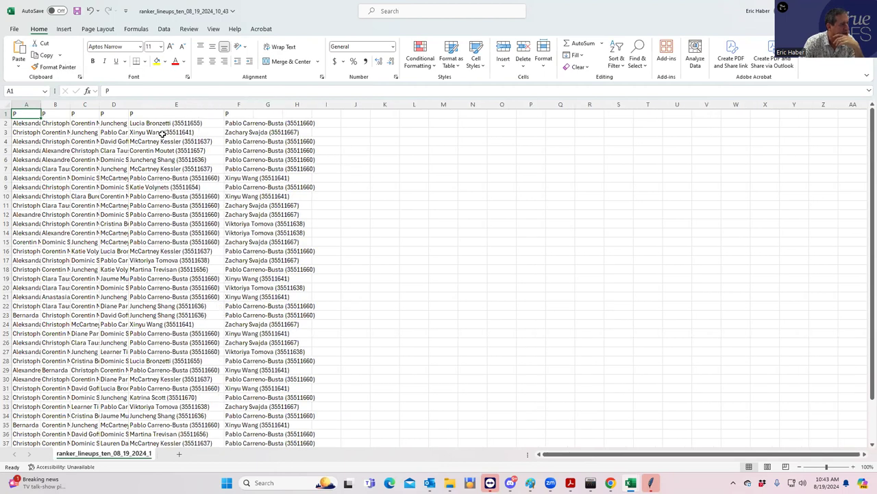
pyautogui.click(172, 123)
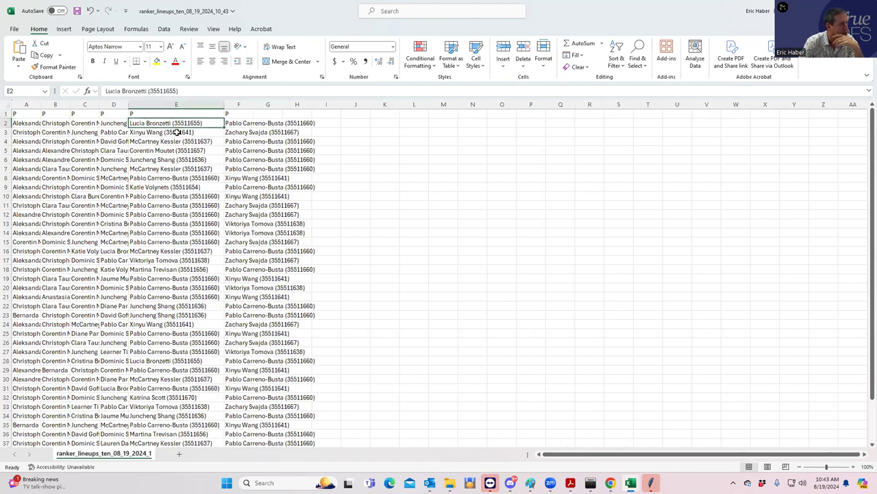
pyautogui.click(156, 133)
pyautogui.click(184, 141)
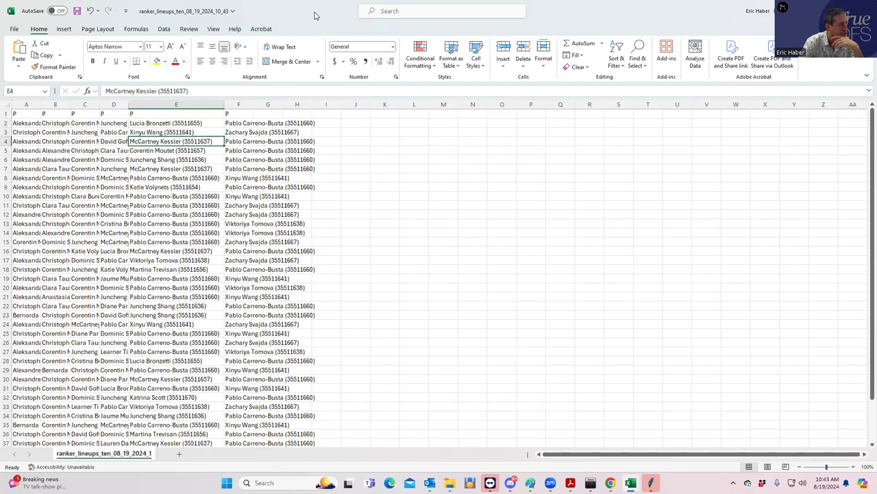
pyautogui.press('super+shift+Right')
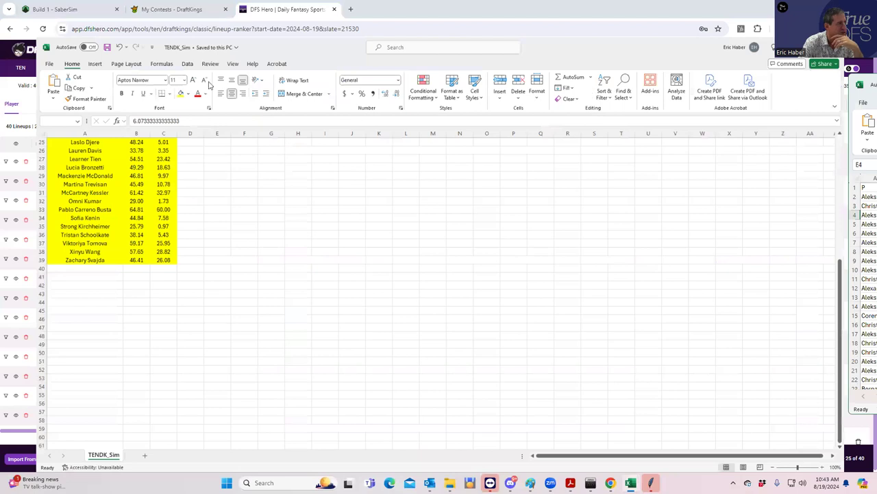
pyautogui.hotkey('alt', 'Tab')
# Download Build 1's 40 lineups and open lineups_dk_tennis_classic_8-19-2024 in Excel.
pyautogui.click(89, 11)
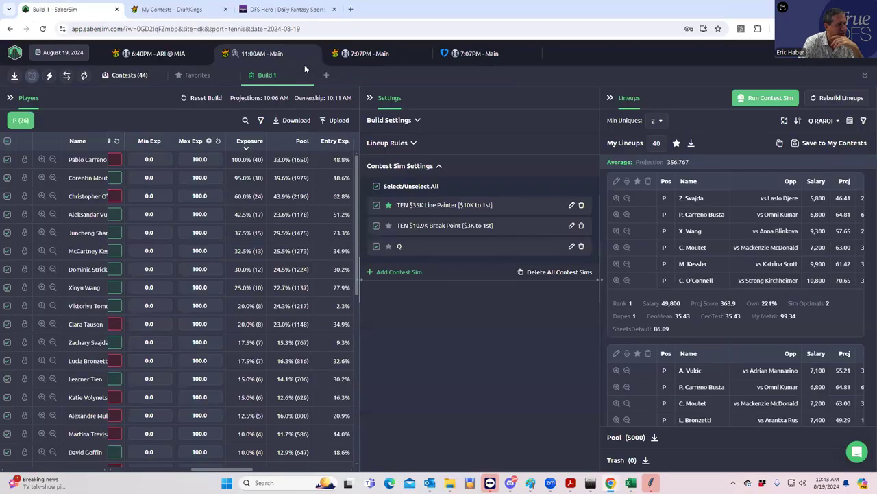
pyautogui.click(691, 143)
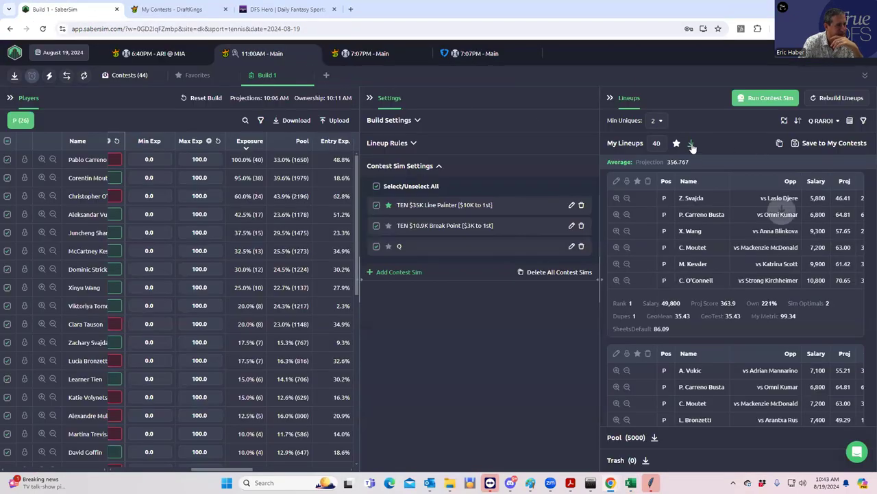
pyautogui.click(690, 59)
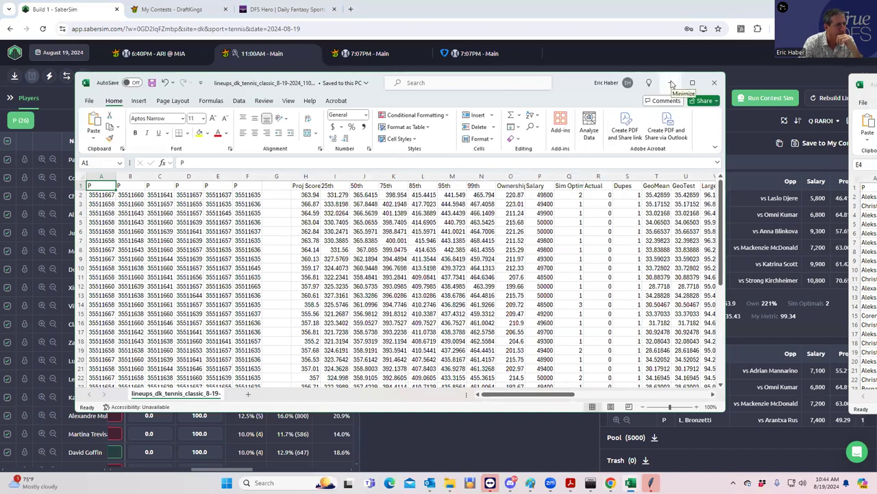
pyautogui.click(672, 84)
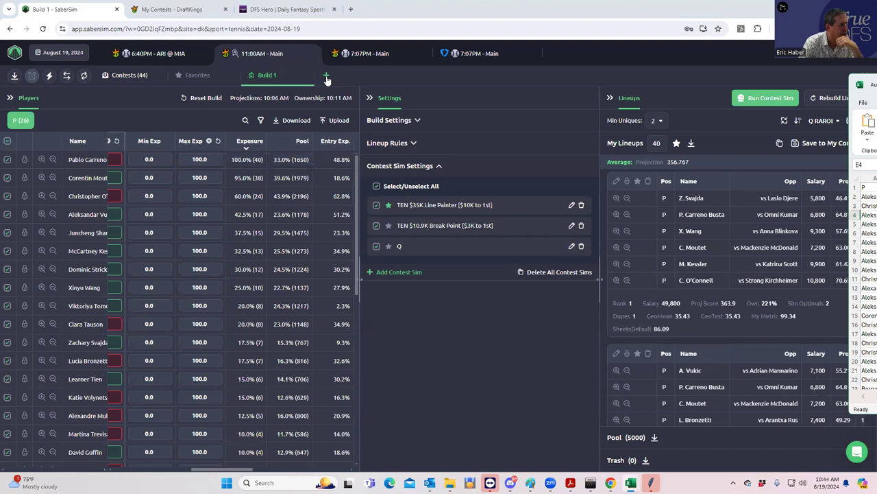
# Cancel the custom player data upload and confirm the cancellation.
pyautogui.click(329, 120)
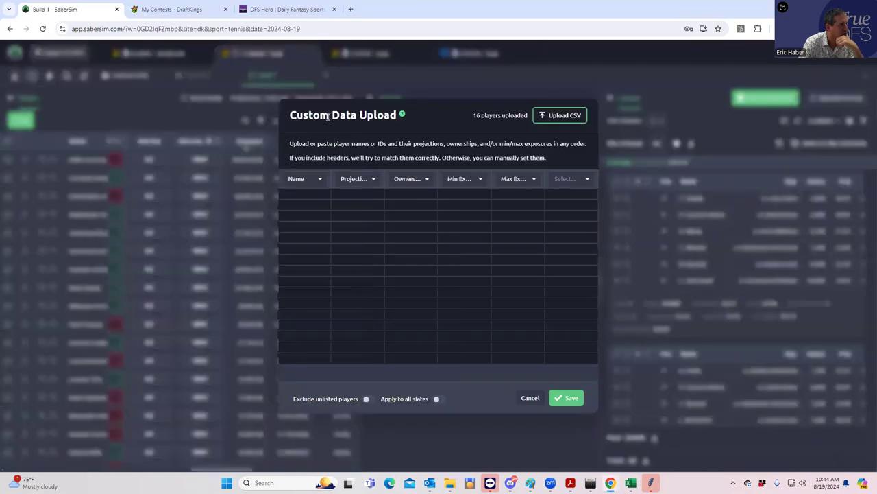
pyautogui.click(530, 399)
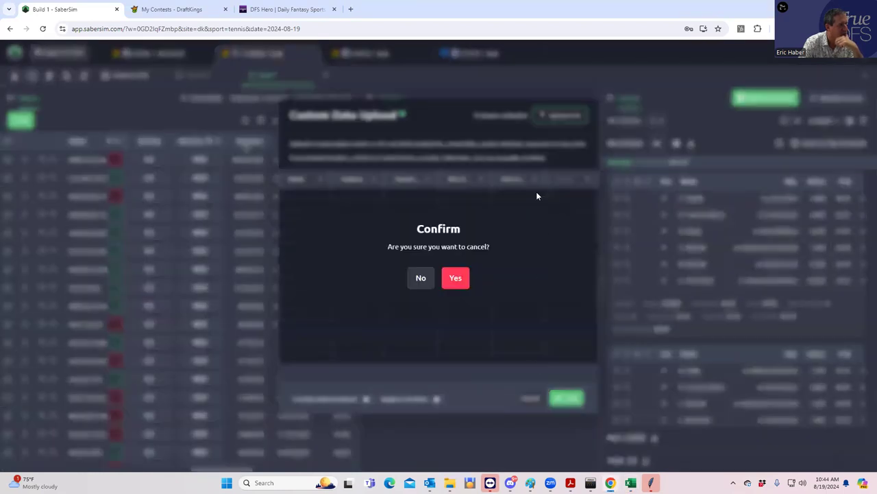
pyautogui.click(457, 279)
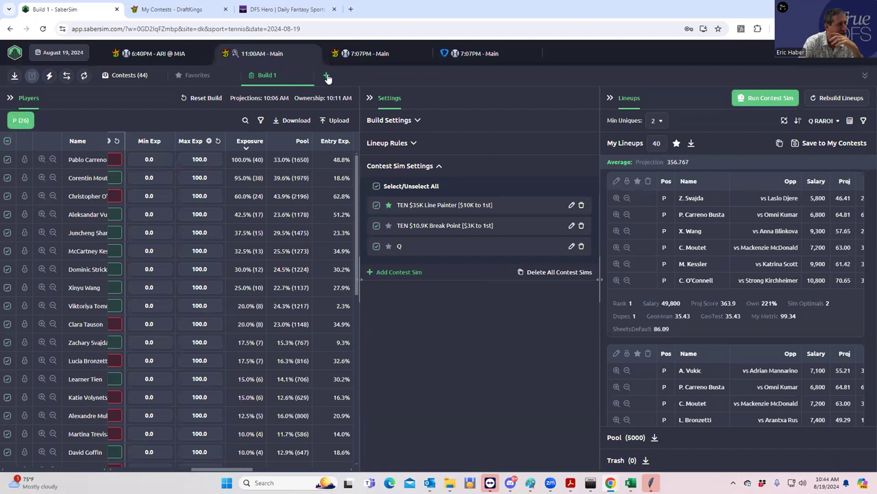
# Add Build 2 and show its settings: 20 lineups, pool size 5000.
pyautogui.click(327, 75)
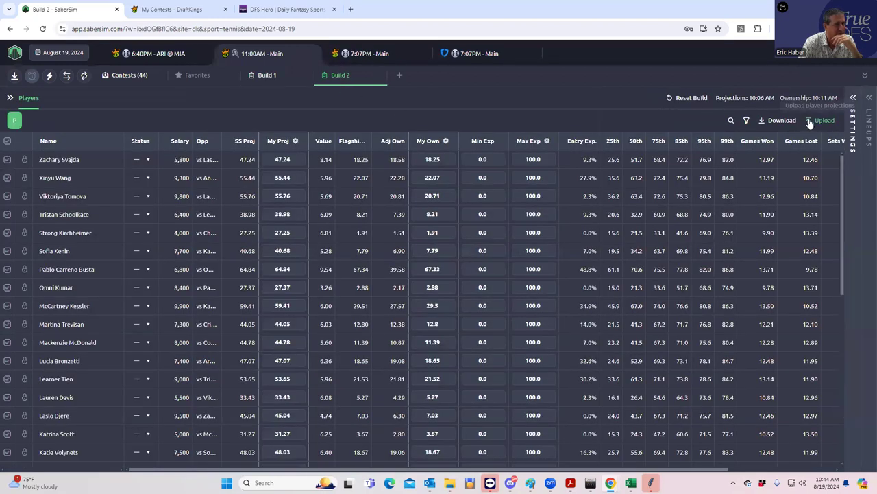
pyautogui.click(855, 101)
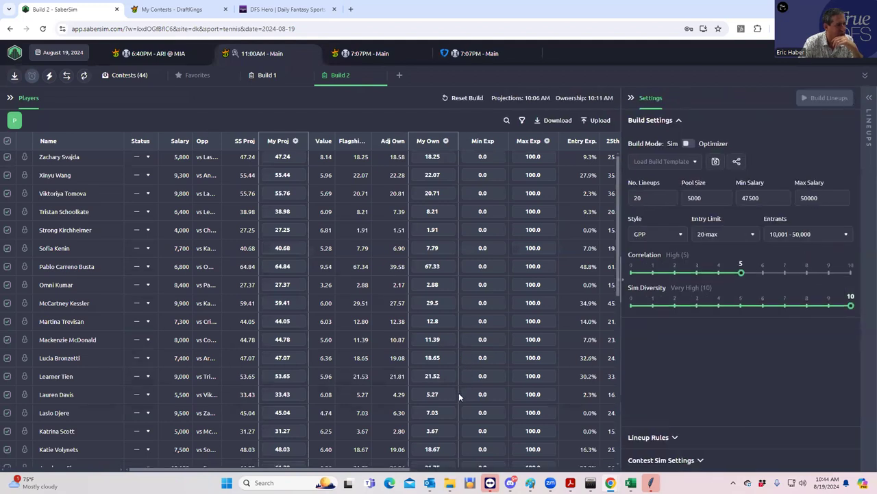
pyautogui.scroll(-10, 459, 397)
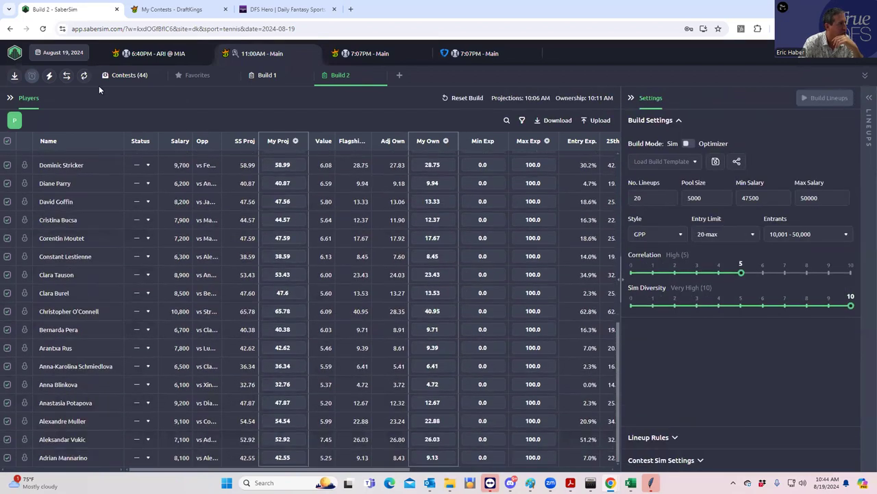
# Open the slate's 44 contests and view the Flagship MME field's 20000 lineups.
pyautogui.click(124, 76)
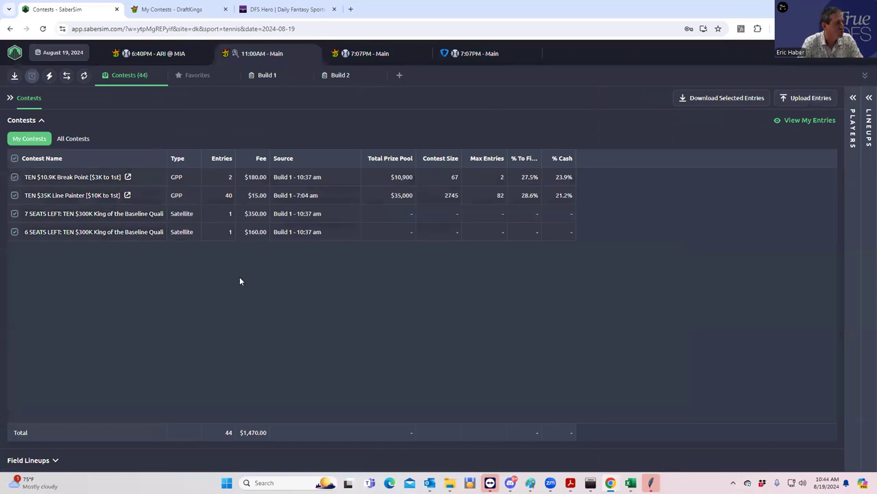
pyautogui.click(57, 461)
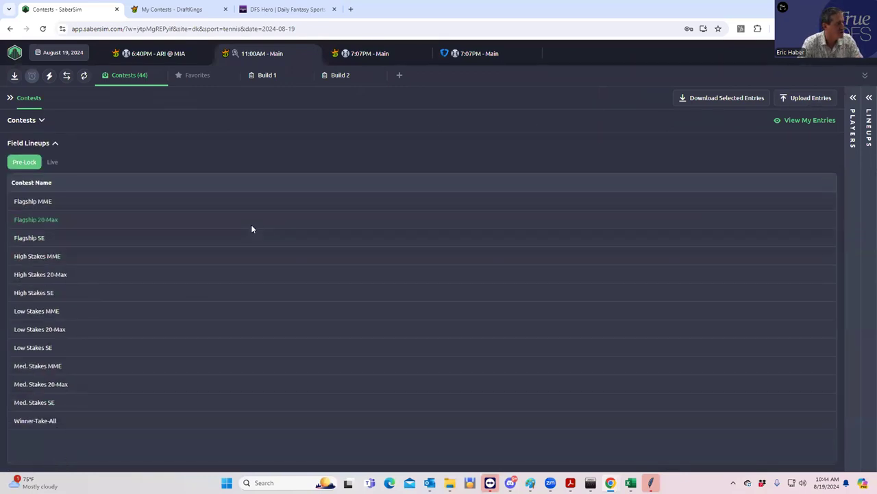
pyautogui.click(793, 100)
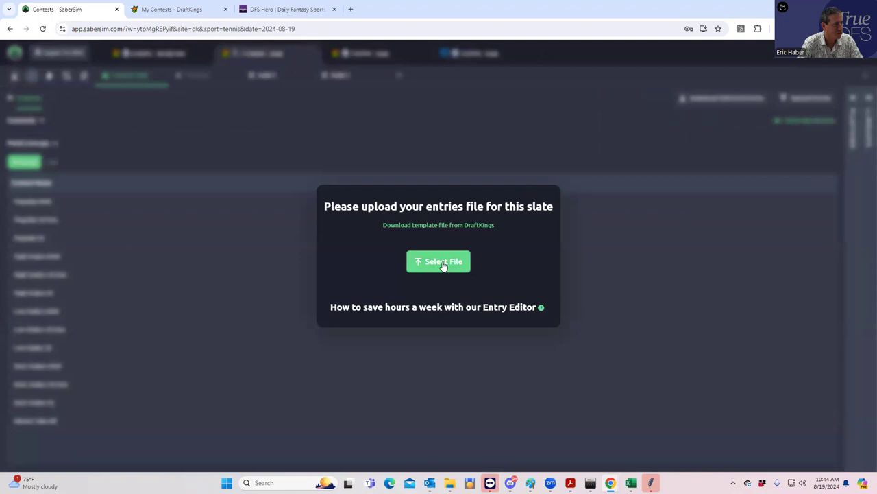
pyautogui.click(640, 235)
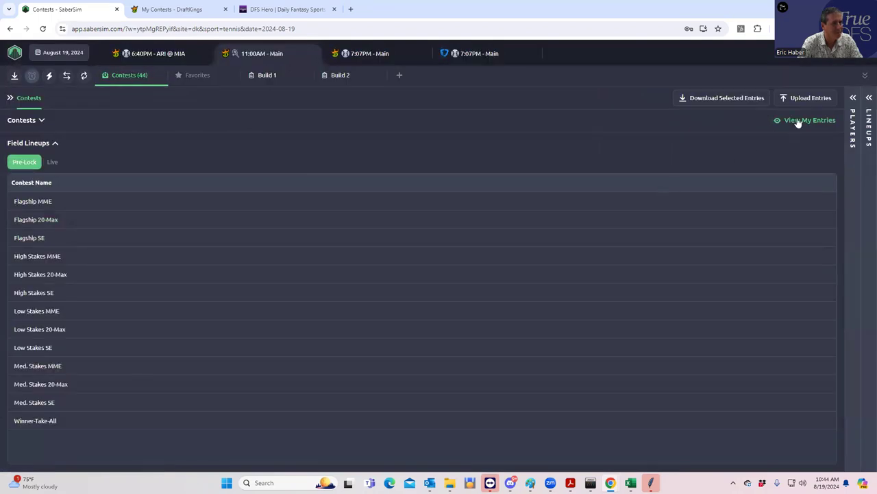
pyautogui.click(43, 204)
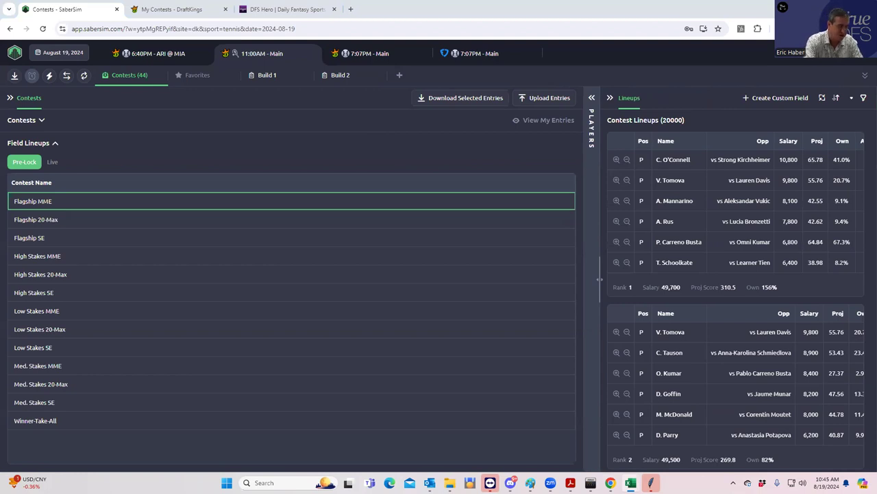
pyautogui.click(175, 10)
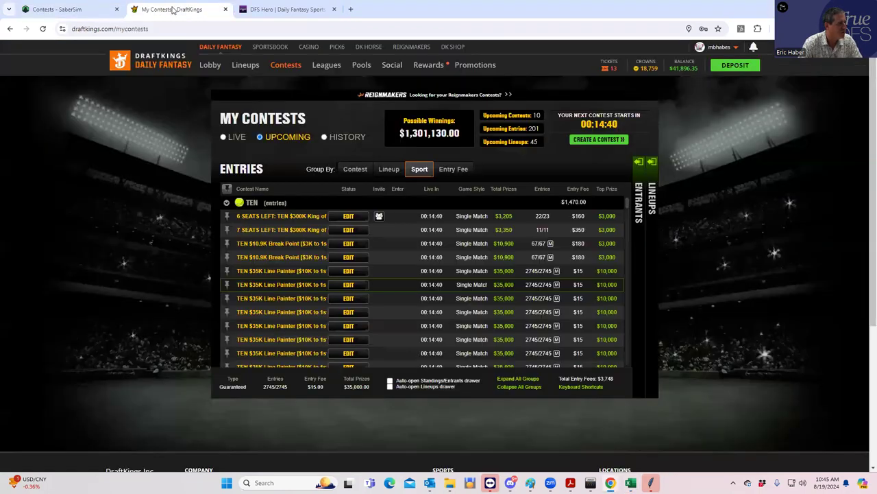
# Upload ranker_lineups_ten_08_19_2024_10_43 from Downloads on My Lineups, getting 40/40 lineups accepted.
pyautogui.click(207, 65)
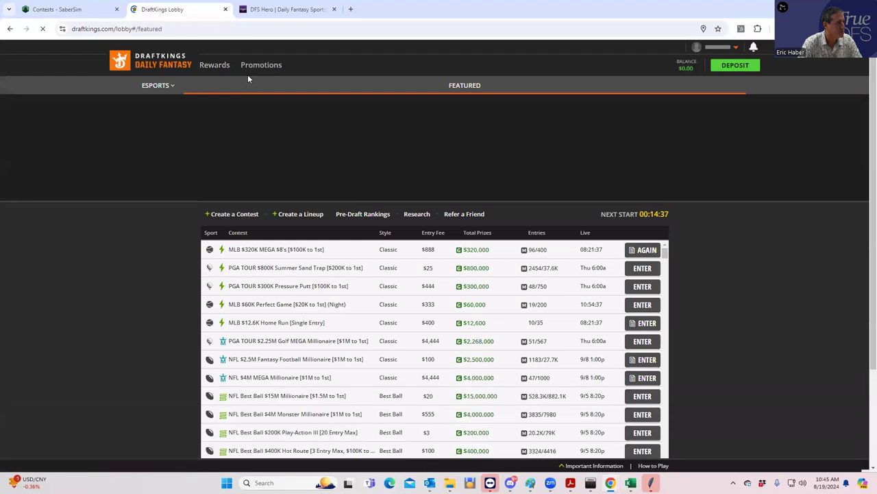
pyautogui.click(239, 65)
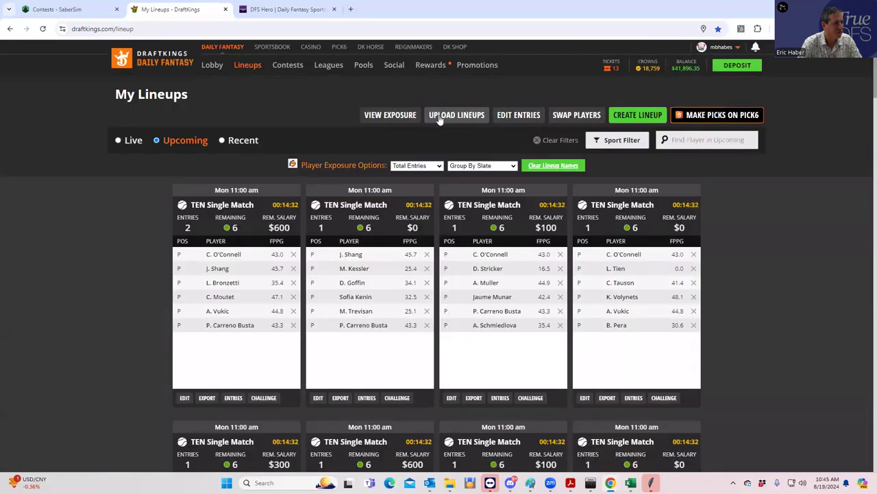
pyautogui.click(433, 118)
pyautogui.click(628, 175)
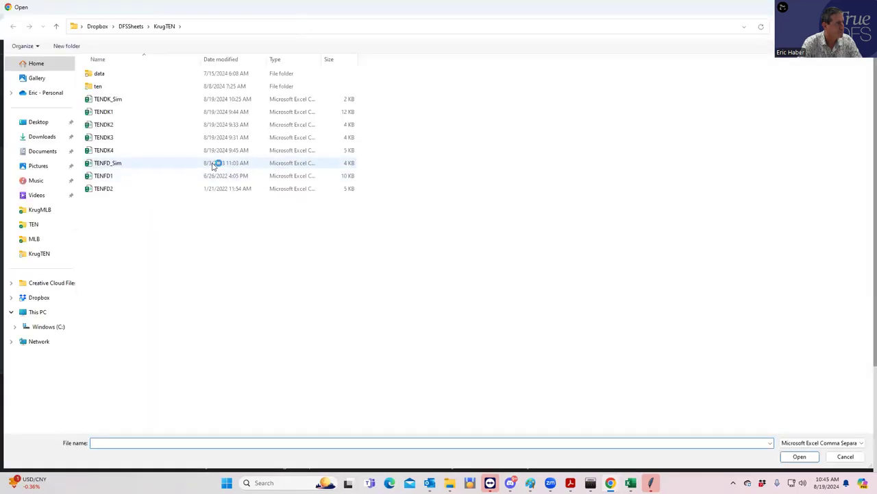
pyautogui.click(45, 138)
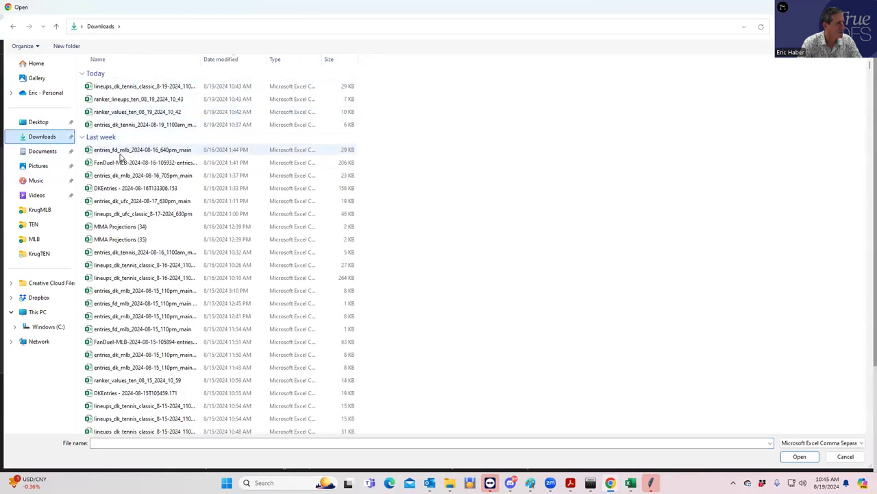
pyautogui.click(135, 86)
pyautogui.click(800, 458)
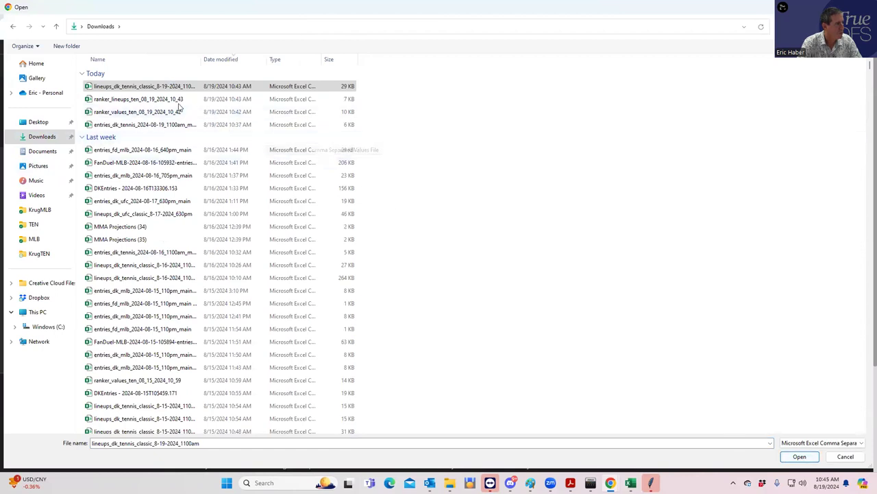
pyautogui.click(165, 99)
pyautogui.click(783, 457)
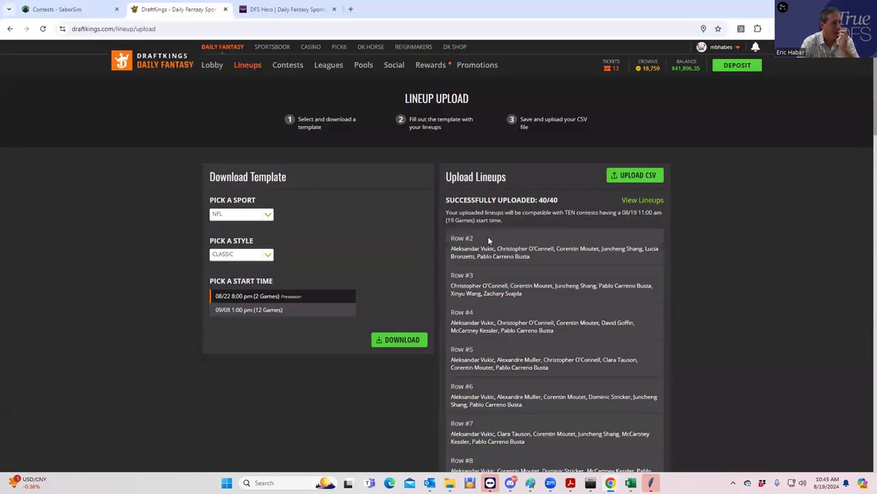
pyautogui.click(250, 65)
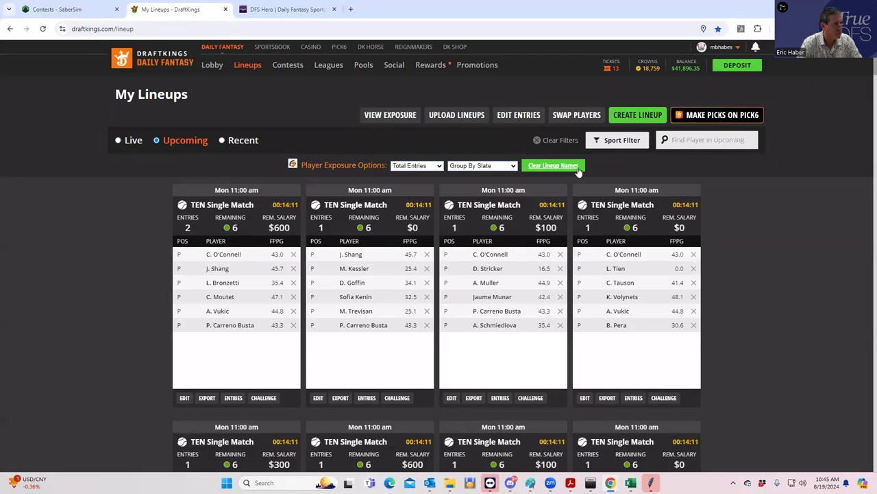
pyautogui.click(612, 141)
pyautogui.click(594, 161)
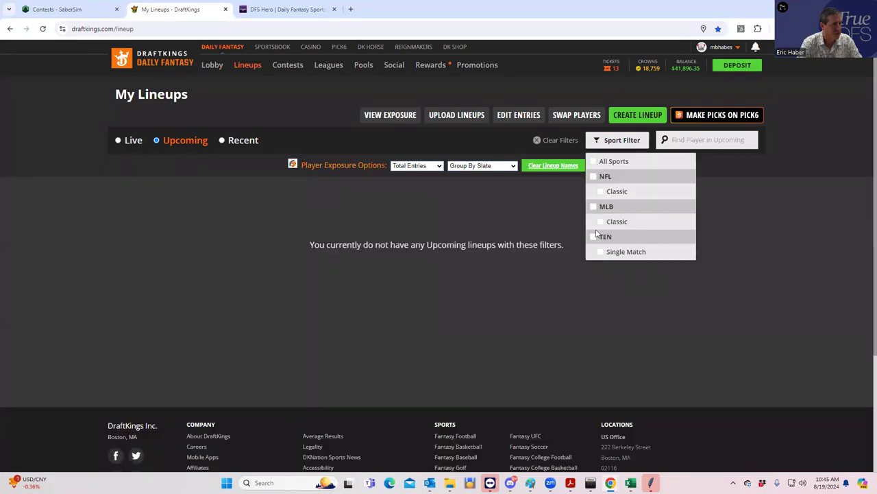
pyautogui.click(594, 237)
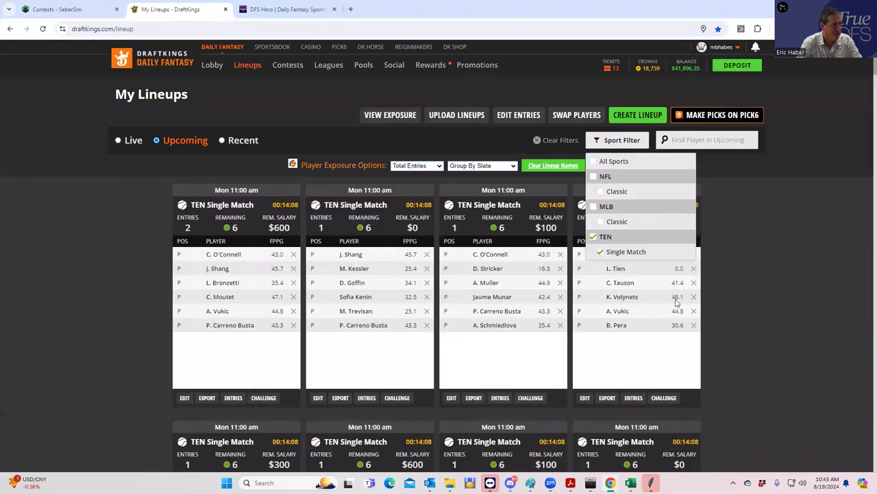
pyautogui.click(546, 369)
pyautogui.scroll(-15, 606, 369)
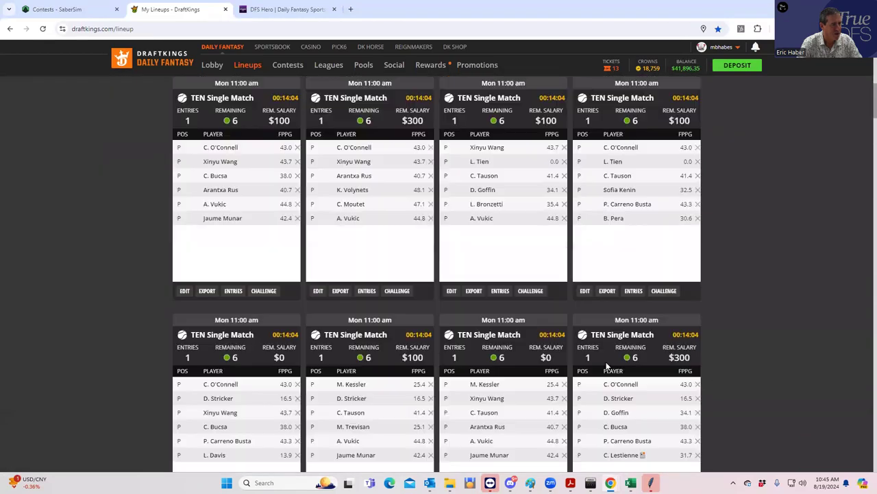
pyautogui.scroll(-15, 605, 366)
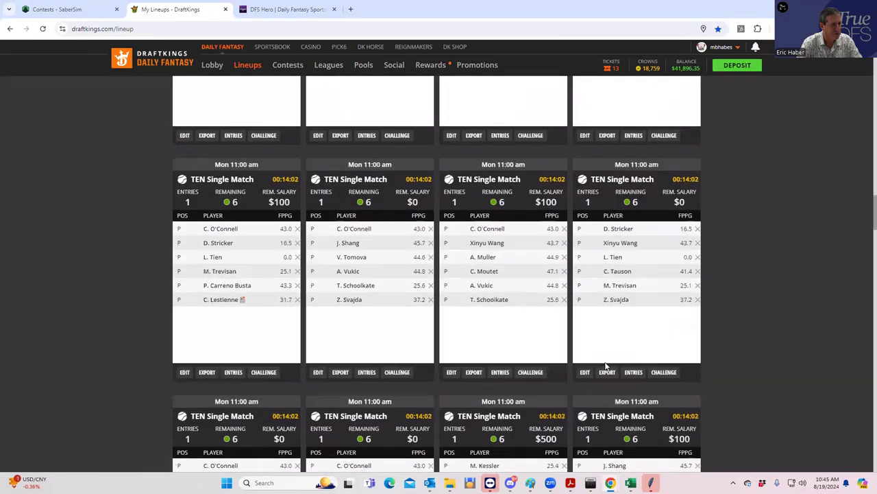
pyautogui.scroll(-3, 605, 366)
pyautogui.scroll(5, 604, 361)
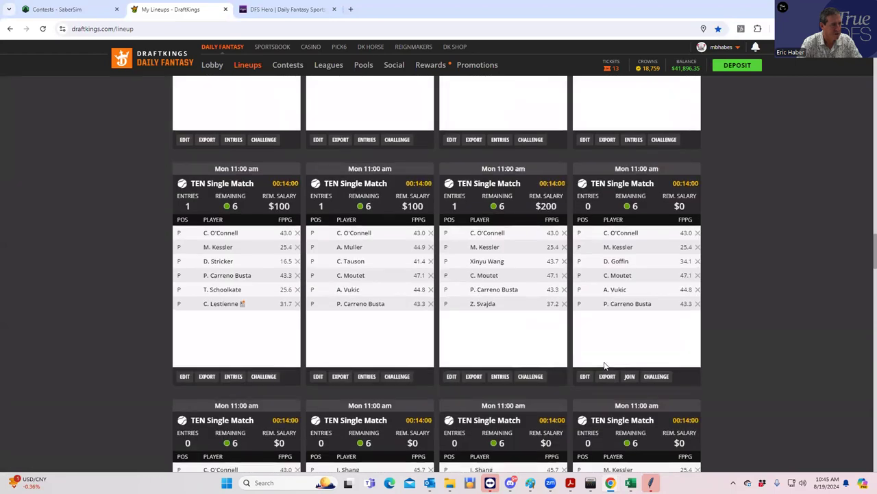
pyautogui.scroll(-5, 578, 325)
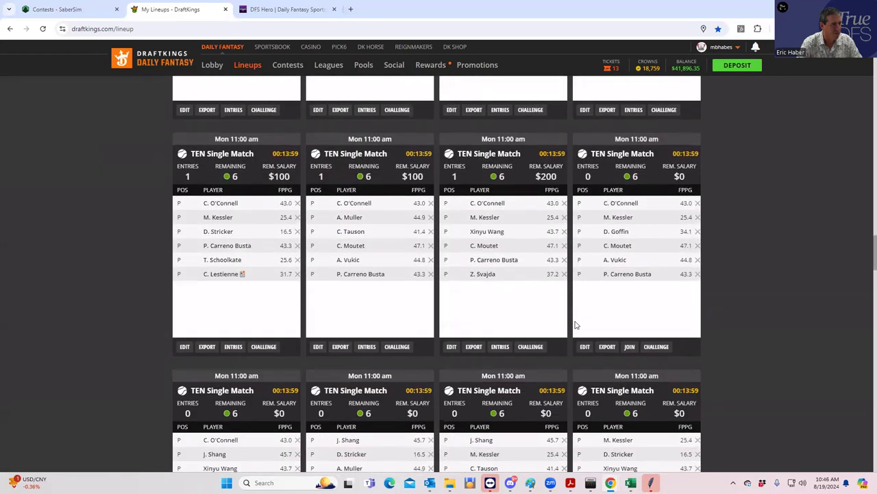
pyautogui.scroll(2, 575, 325)
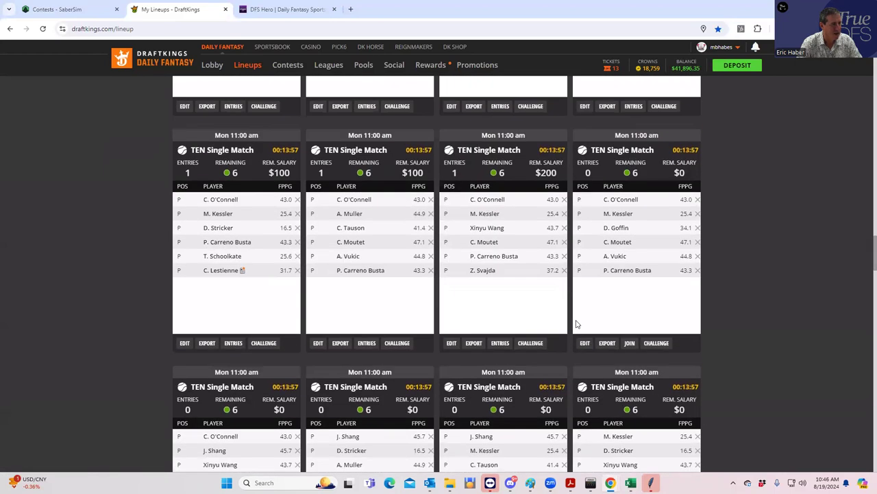
pyautogui.scroll(-10, 716, 263)
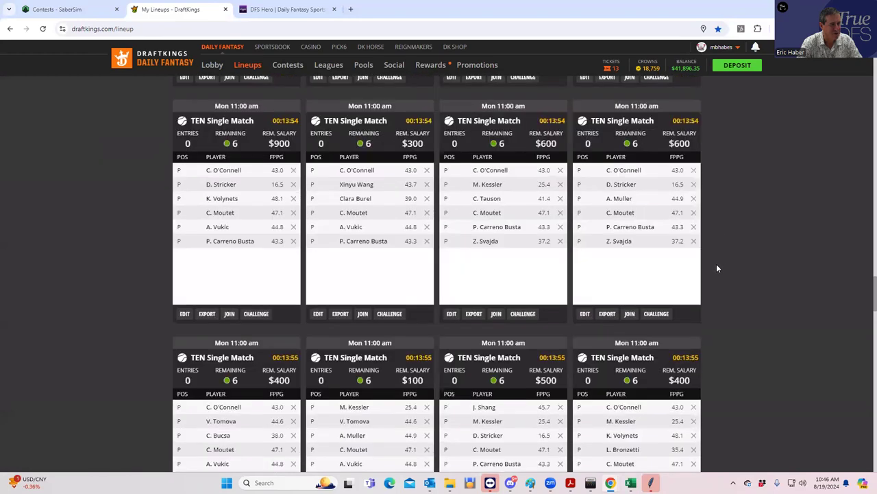
pyautogui.scroll(-10, 712, 268)
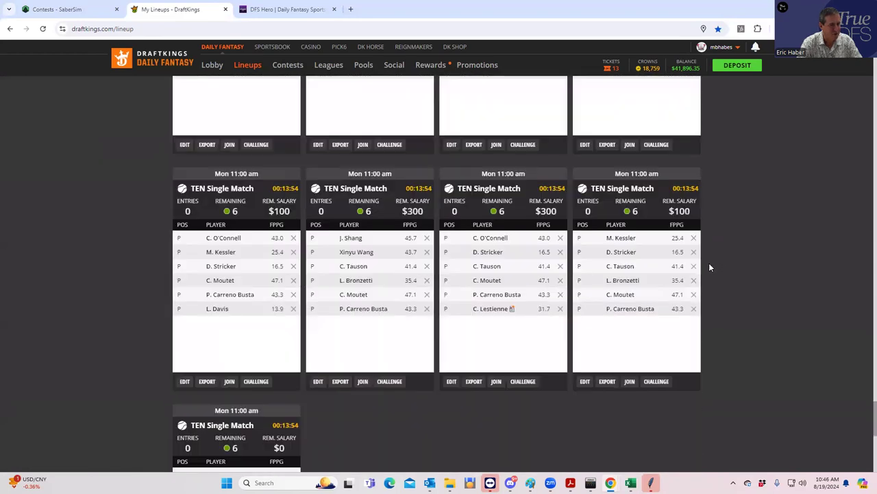
pyautogui.scroll(5, 706, 267)
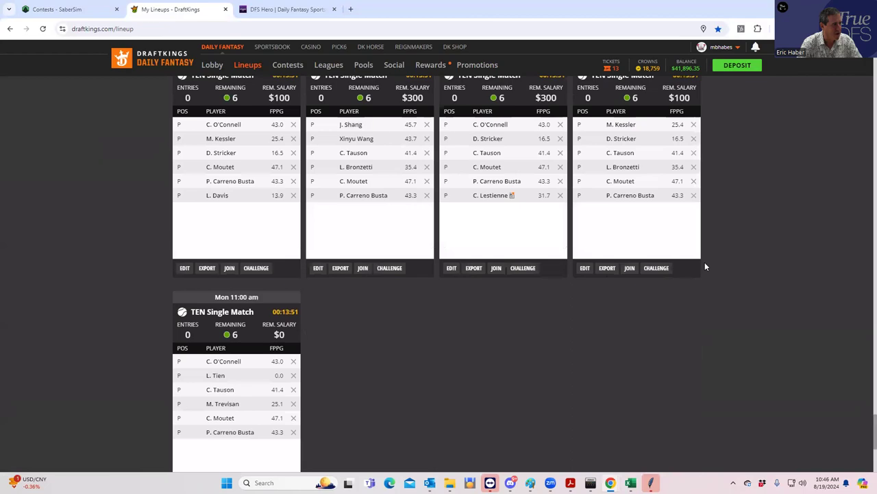
pyautogui.scroll(8, 705, 267)
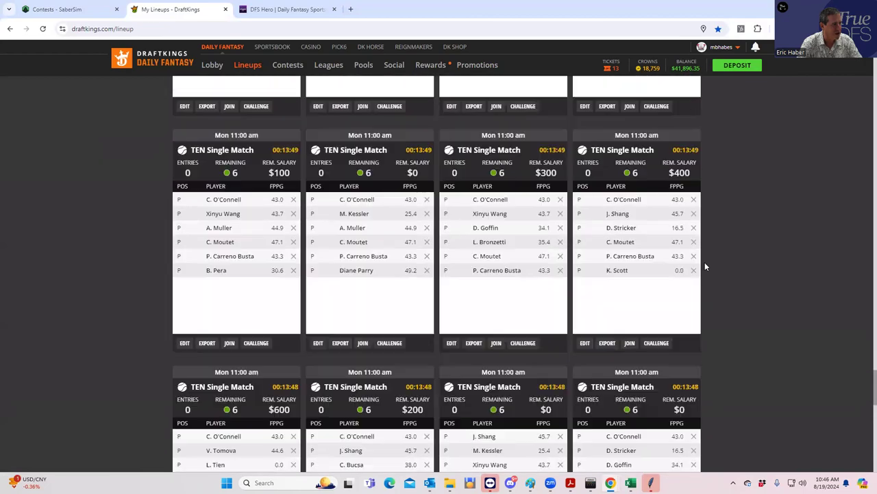
pyautogui.scroll(8, 705, 266)
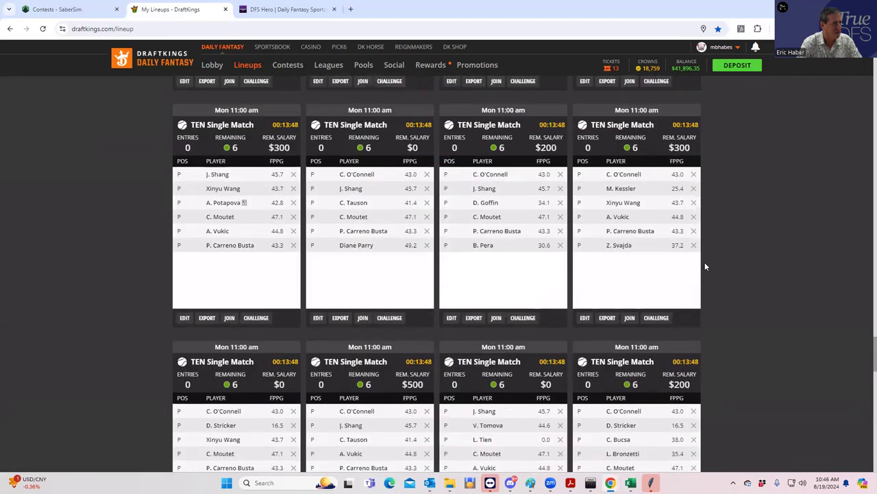
pyautogui.scroll(5, 704, 266)
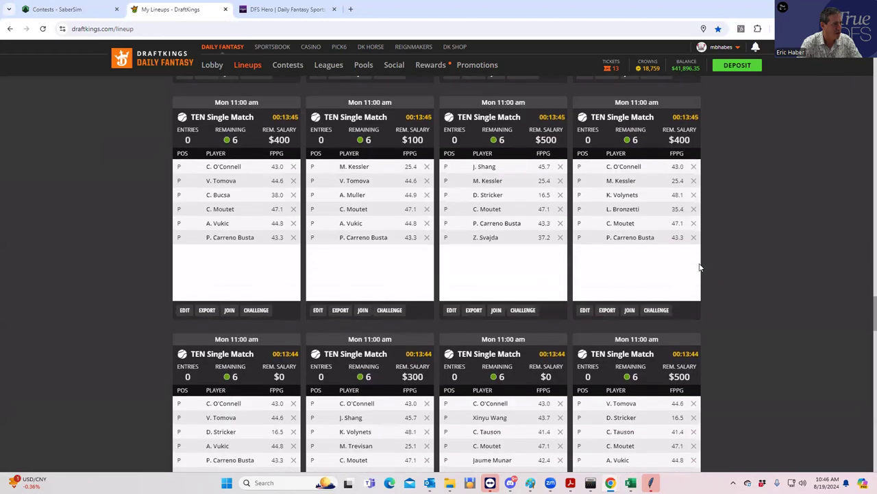
pyautogui.scroll(4, 700, 267)
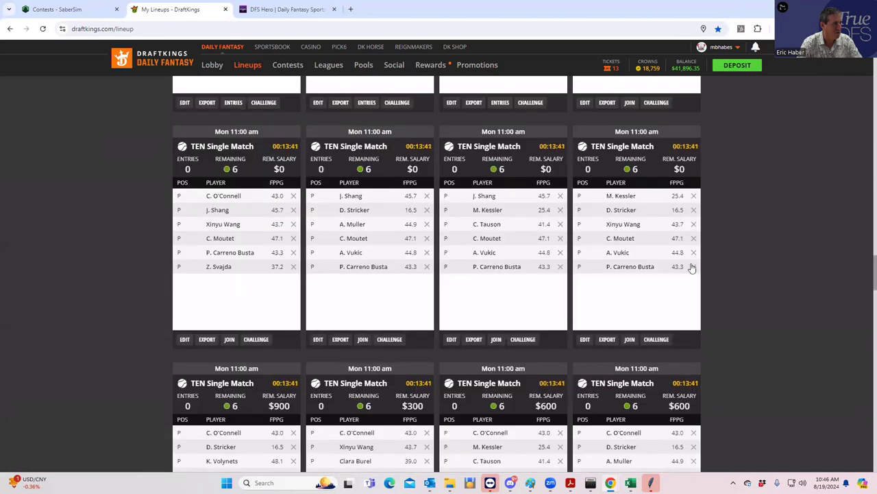
pyautogui.scroll(3, 643, 261)
pyautogui.scroll(1, 643, 261)
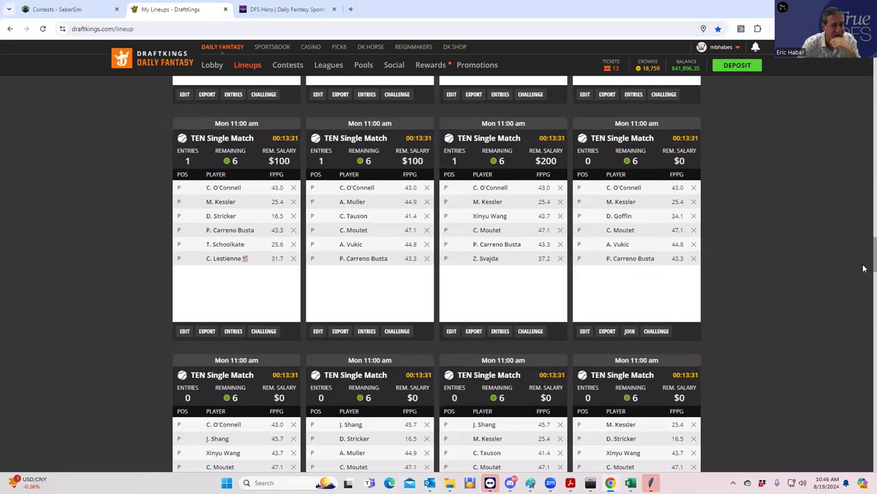
pyautogui.scroll(10, 863, 269)
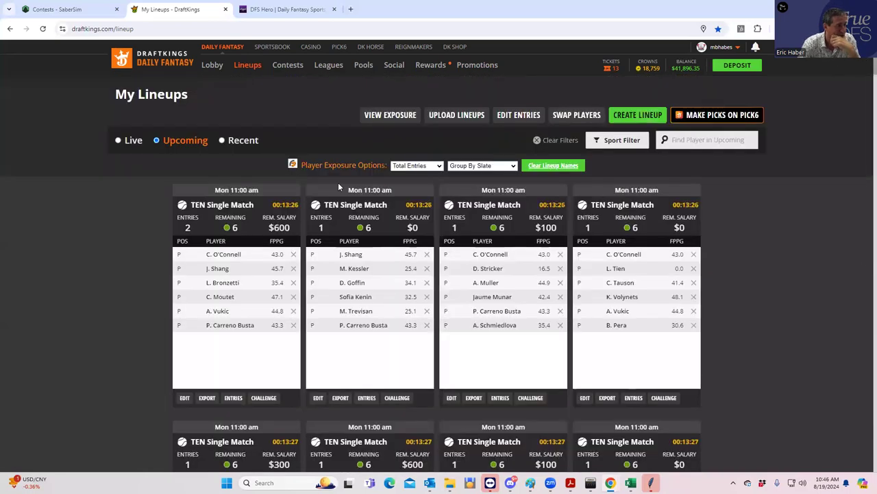
# Show the lobby's TEN contests for 8/19, then return to the ranker lineups workbook.
pyautogui.click(216, 67)
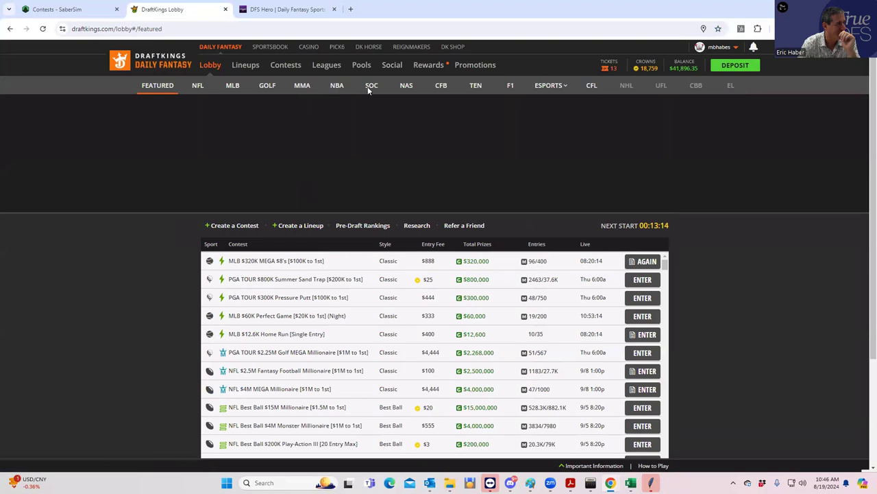
pyautogui.click(475, 87)
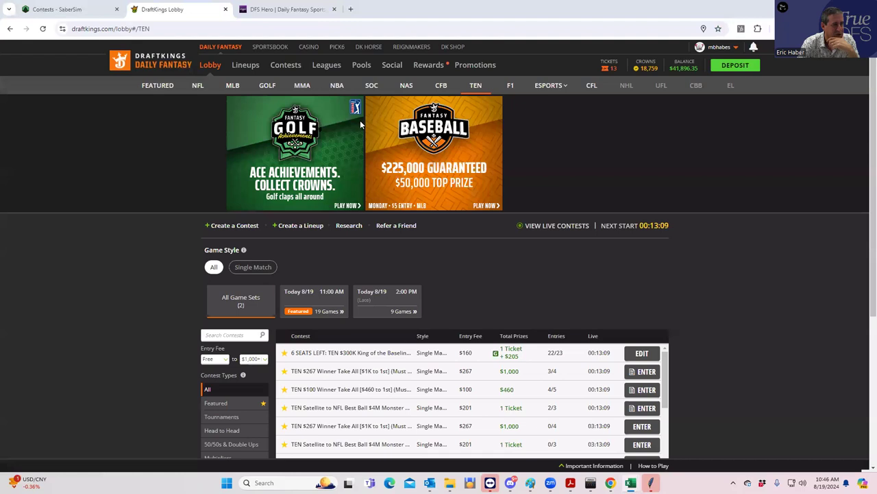
pyautogui.hotkey('alt', 'Tab')
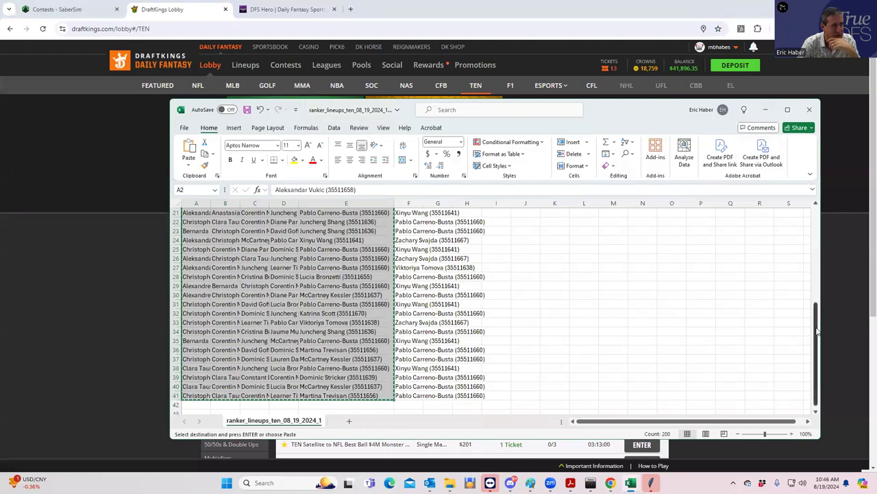
# Export the DFS Hero ranker values, open them in Excel, and select the lineup player names.
pyautogui.moveTo(816, 322); pyautogui.dragTo(806, 152)
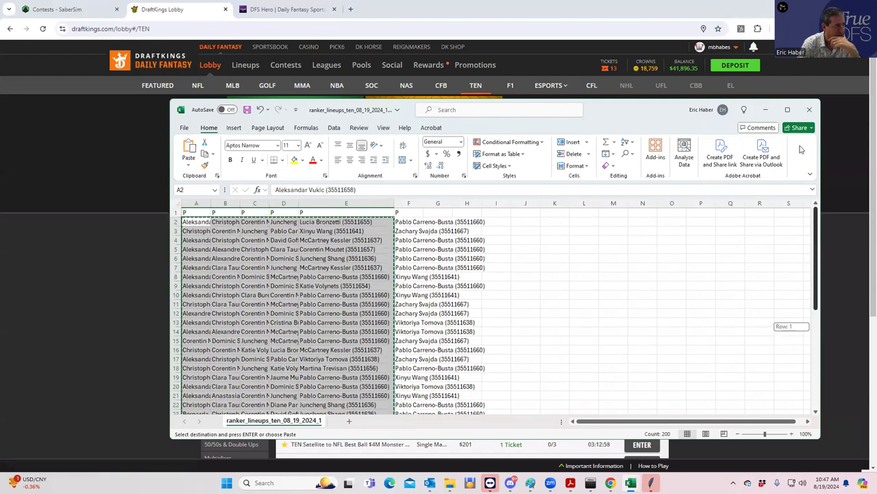
pyautogui.click(762, 112)
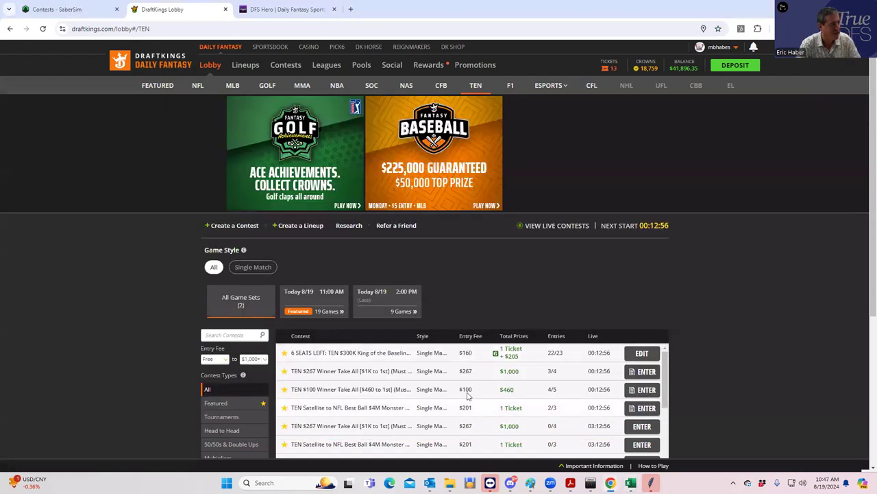
pyautogui.click(293, 10)
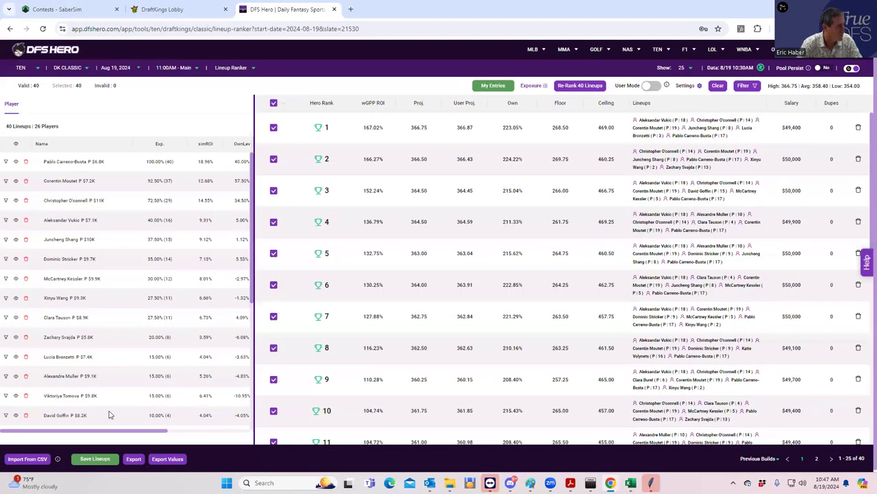
pyautogui.click(168, 460)
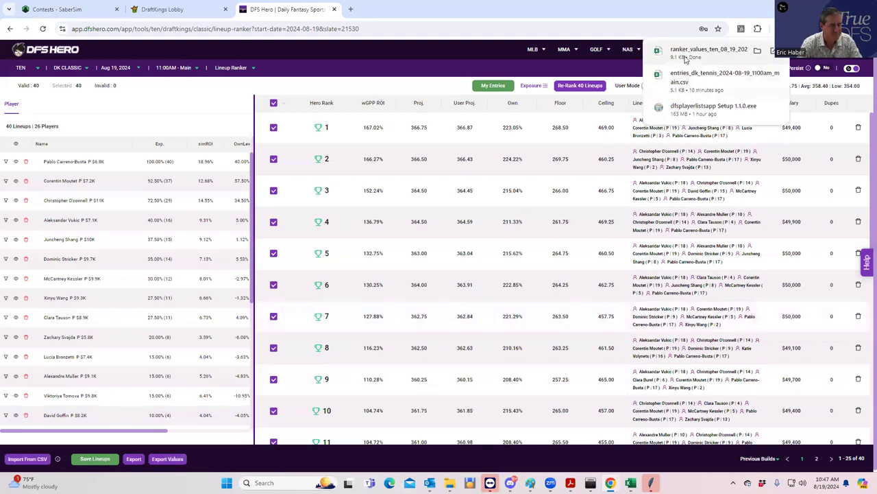
pyautogui.click(686, 62)
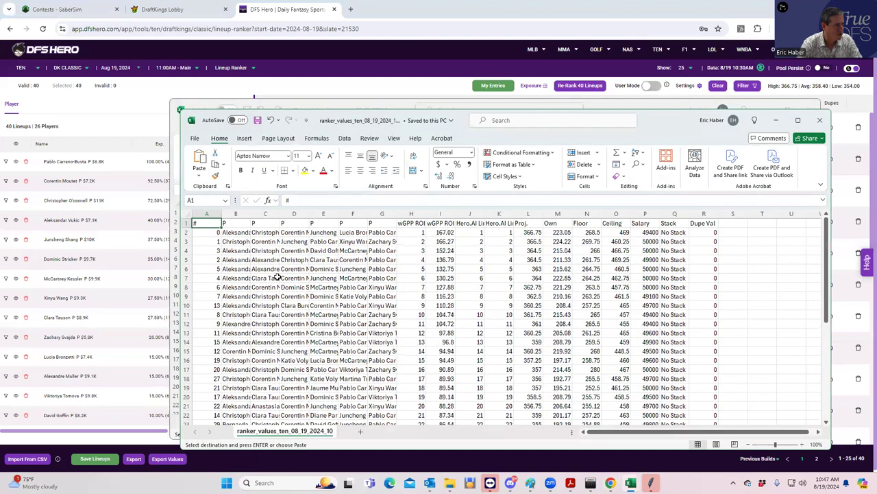
pyautogui.moveTo(233, 235); pyautogui.dragTo(376, 406)
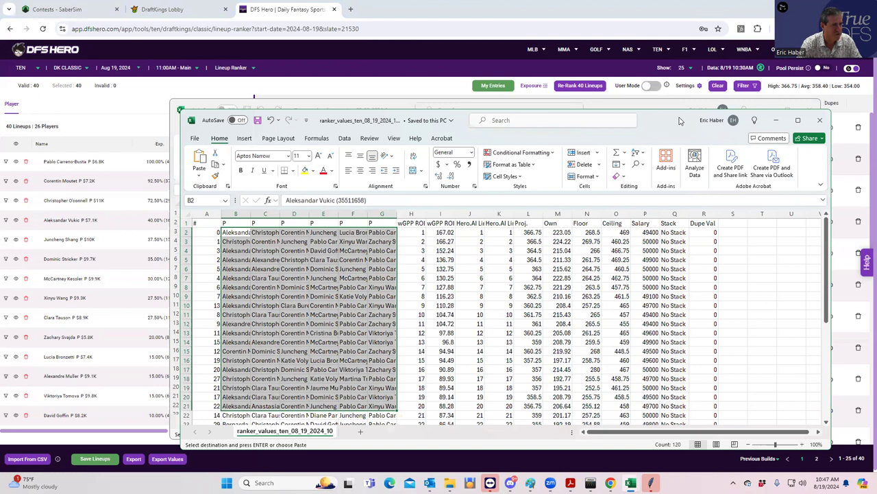
pyautogui.moveTo(680, 121); pyautogui.dragTo(876, 109)
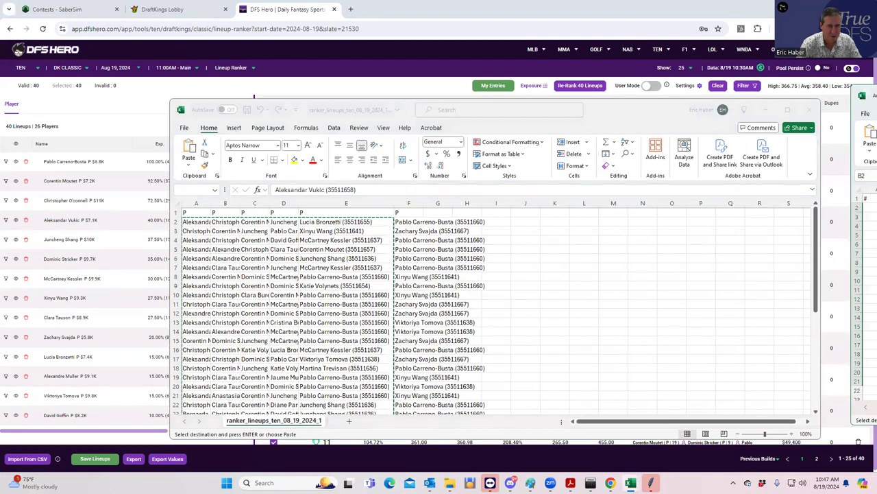
# Return to SaberSim and open the Build 1 lineups from the build settings.
pyautogui.click(86, 24)
pyautogui.click(76, 9)
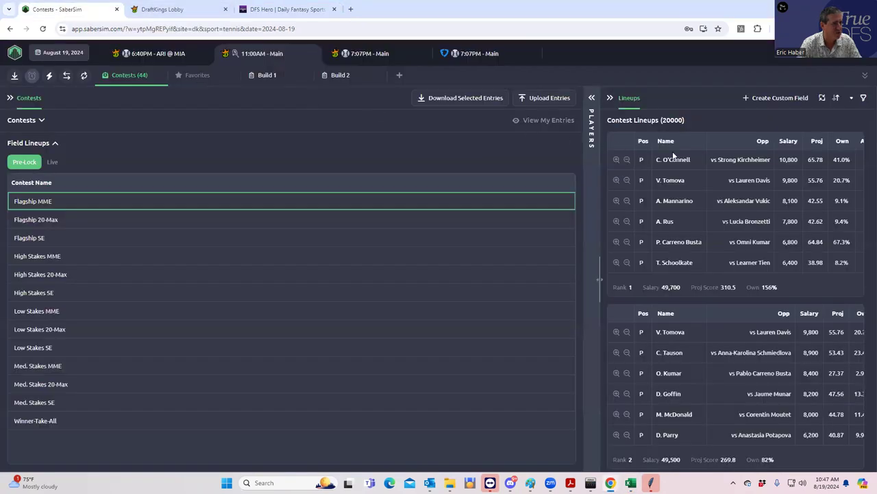
pyautogui.click(331, 77)
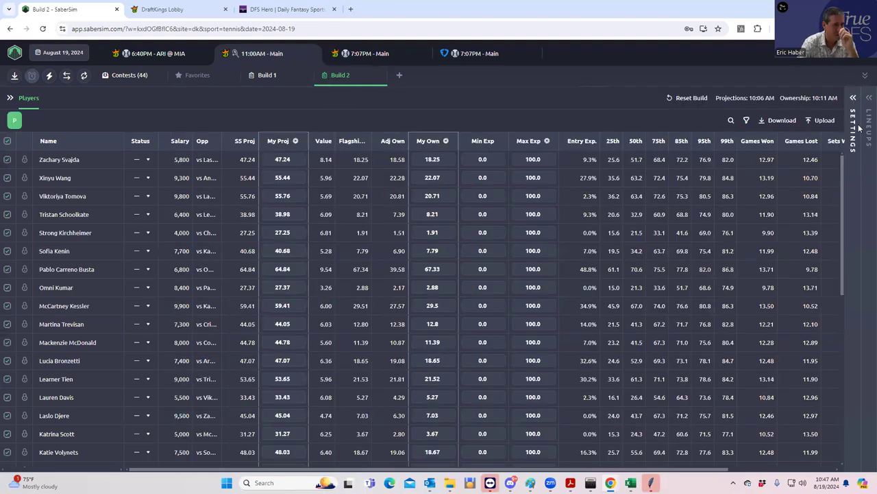
pyautogui.click(853, 100)
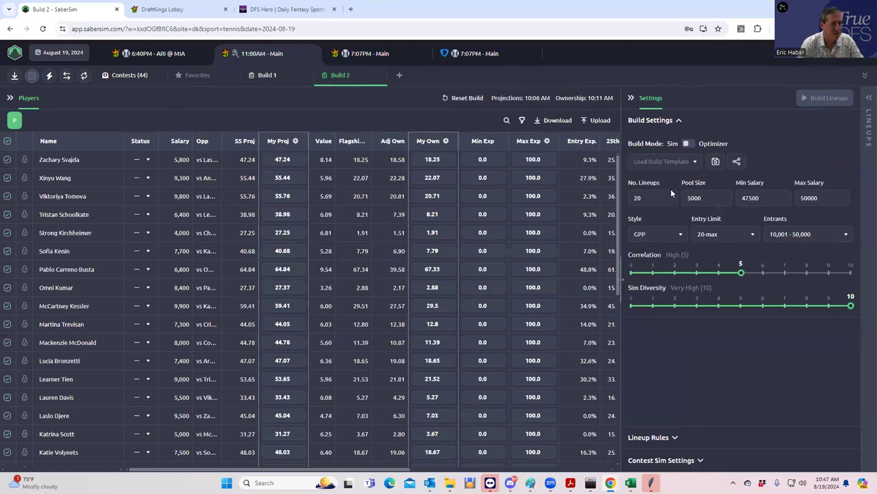
pyautogui.click(274, 75)
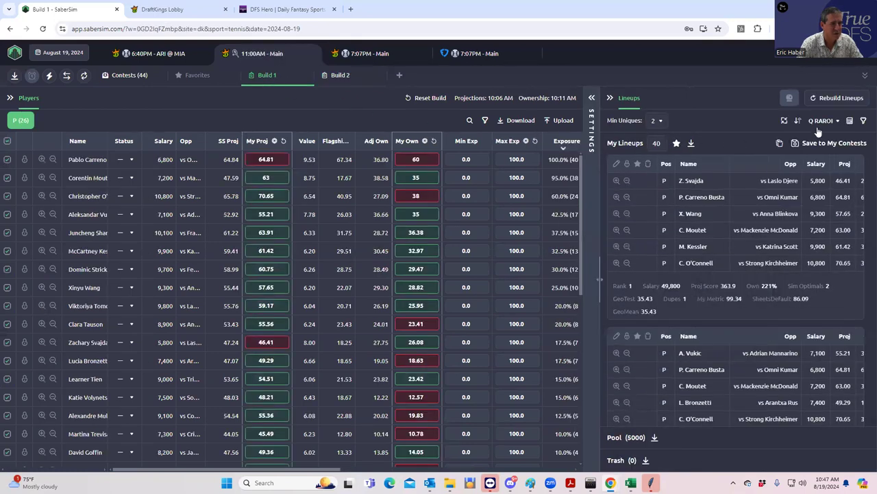
# Sort by TEN $35K Line Painter RAROI and download My Lineups as CSV.
pyautogui.click(820, 122)
pyautogui.click(787, 141)
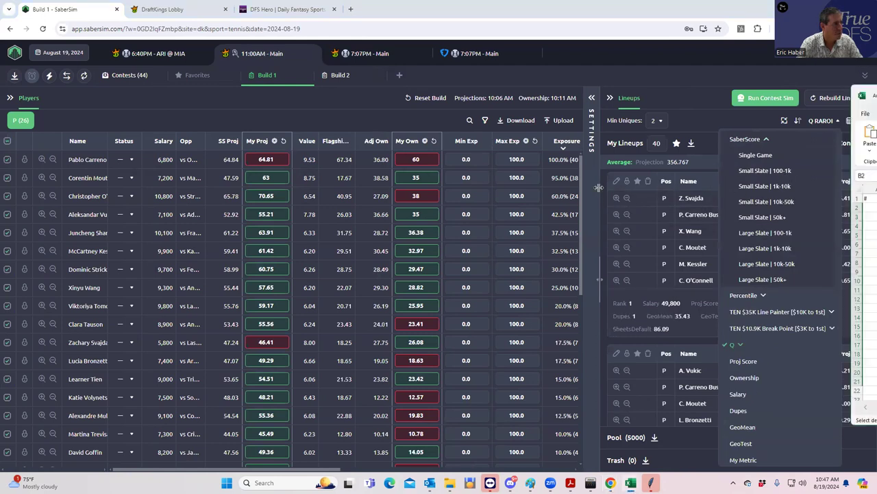
pyautogui.click(751, 312)
pyautogui.click(746, 341)
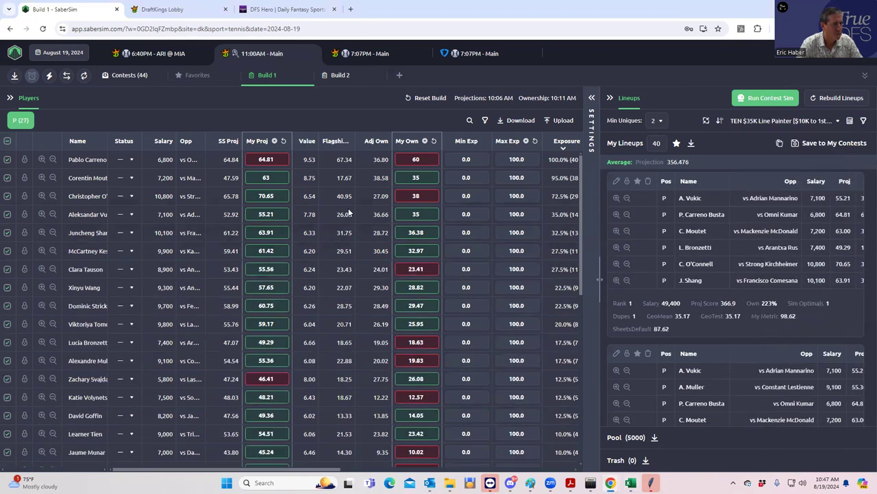
pyautogui.click(691, 144)
# Open the downloaded lineups CSV, paste the ranker lineups from row 22, and save.
pyautogui.click(701, 57)
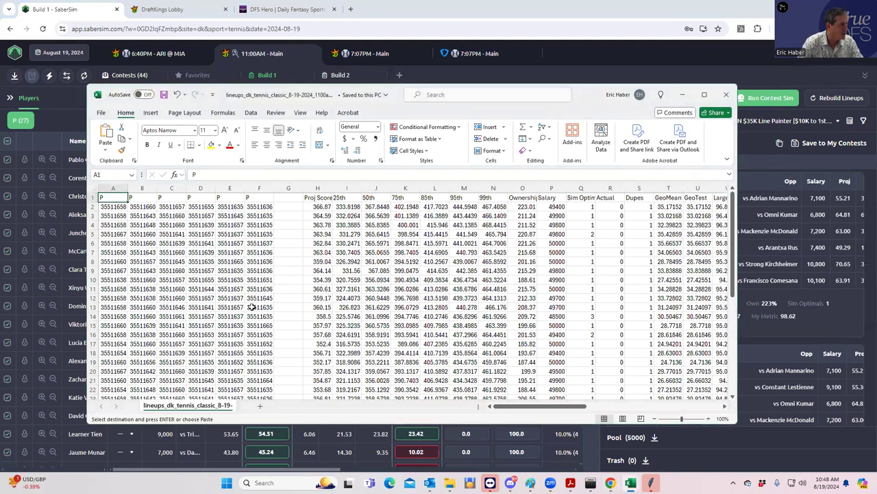
pyautogui.scroll(-1, 130, 293)
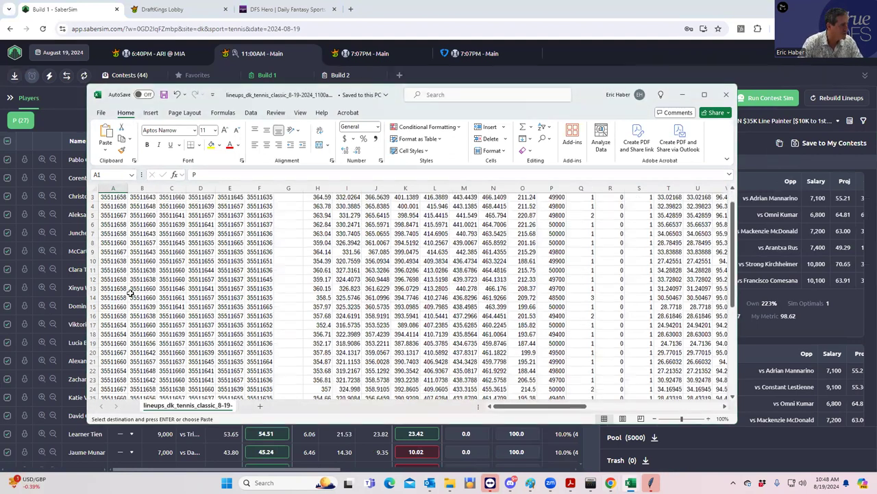
pyautogui.click(115, 371)
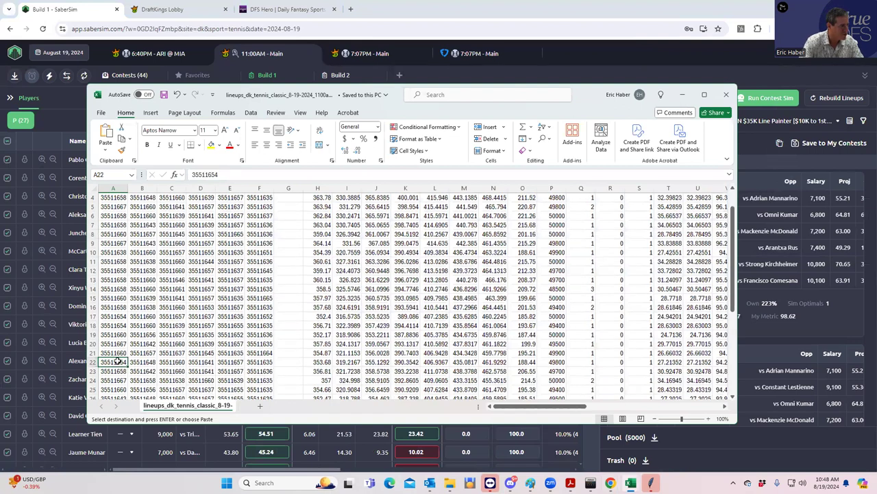
pyautogui.hotkey('ctrl', 'v')
pyautogui.scroll(-3, 219, 328)
pyautogui.scroll(-3, 220, 328)
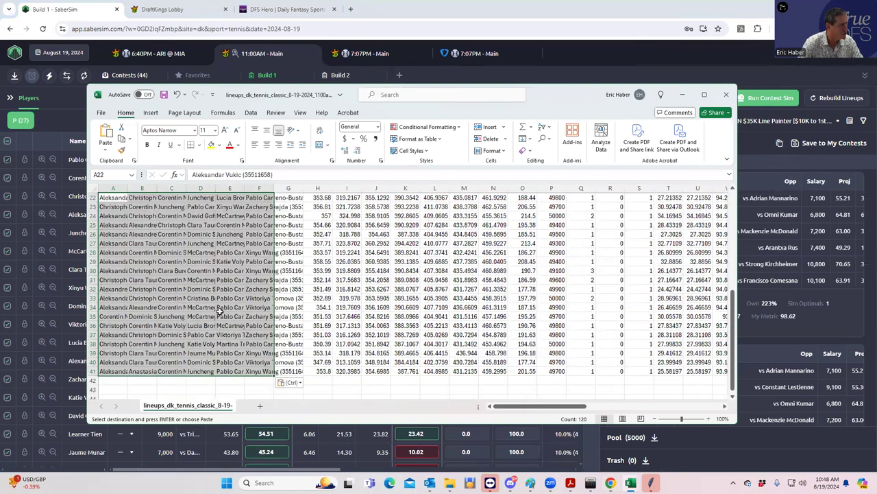
pyautogui.click(165, 98)
# Copy the combined lineups in rows 2–41 (A2:F41).
pyautogui.scroll(4, 202, 255)
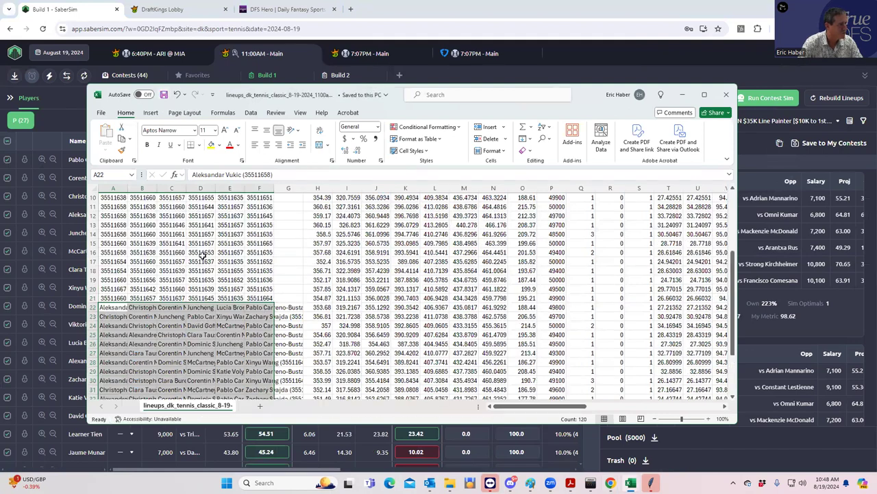
pyautogui.scroll(3, 205, 243)
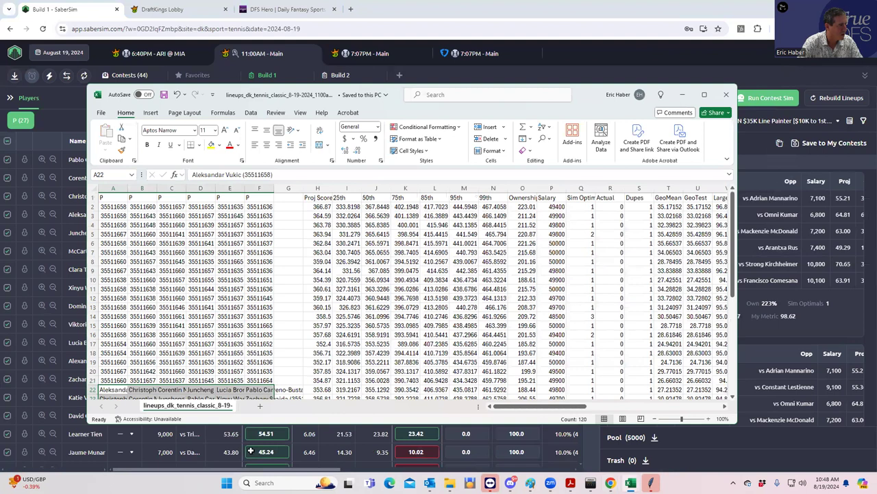
pyautogui.moveTo(251, 450); pyautogui.dragTo(255, 460)
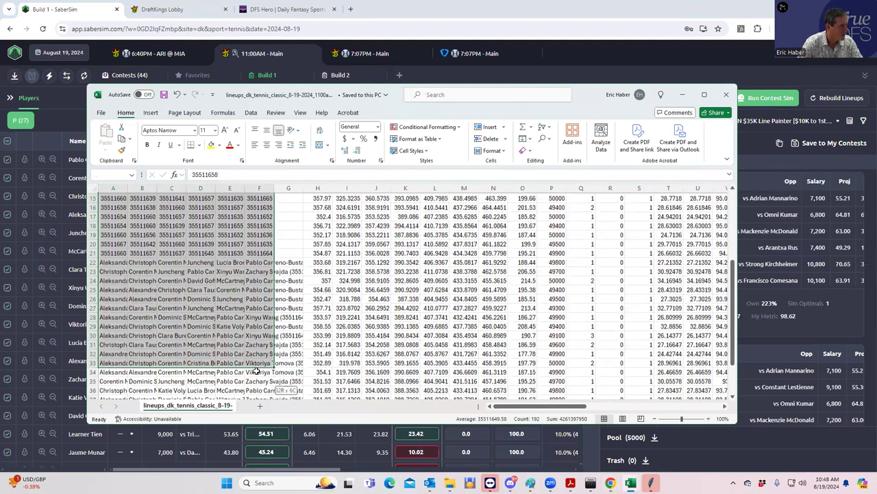
pyautogui.moveTo(256, 371); pyautogui.dragTo(259, 374)
pyautogui.hotkey('ctrl', 'c')
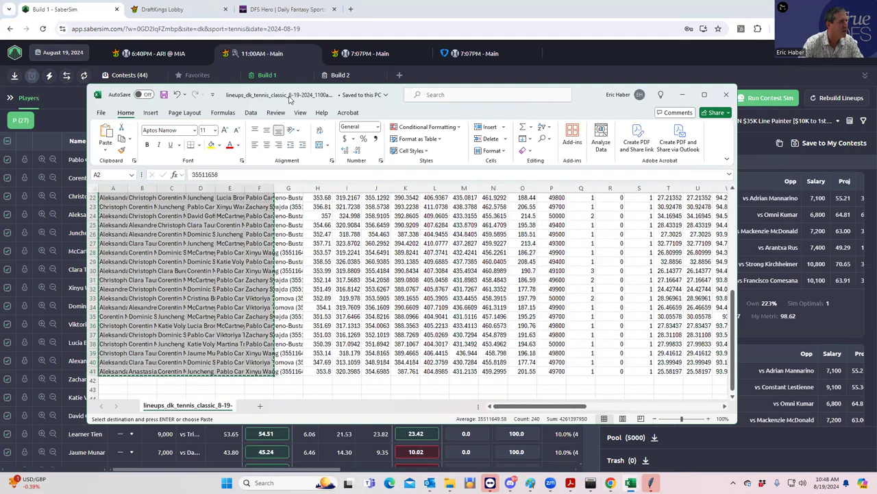
pyautogui.click(152, 8)
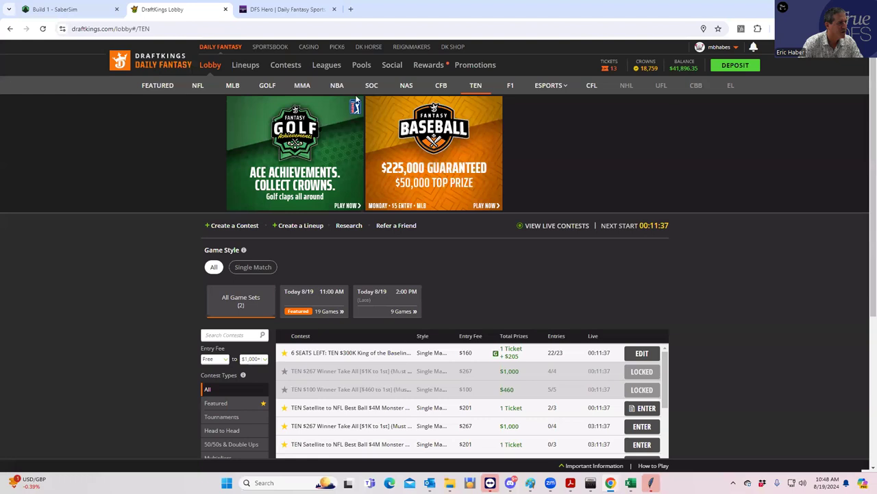
# Download the TEN entries CSV via Edit Entries and open the DKEntries file.
pyautogui.click(245, 65)
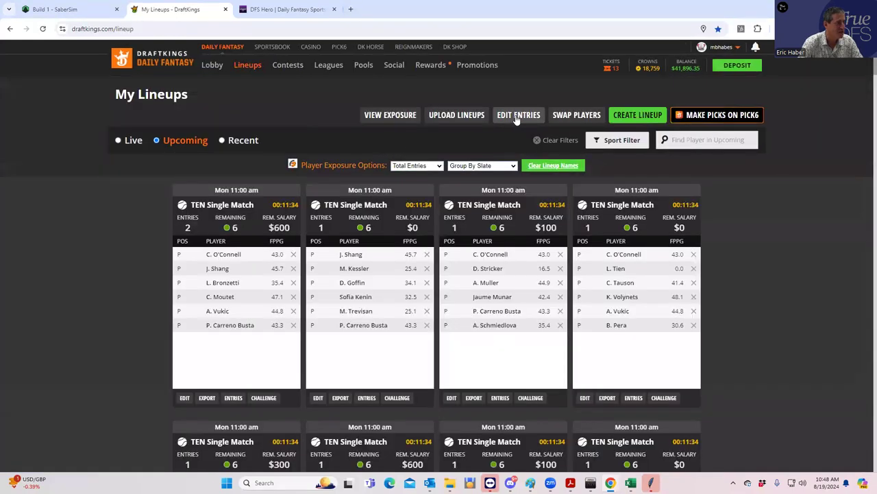
pyautogui.click(517, 118)
pyautogui.click(235, 223)
pyautogui.click(224, 256)
pyautogui.click(385, 333)
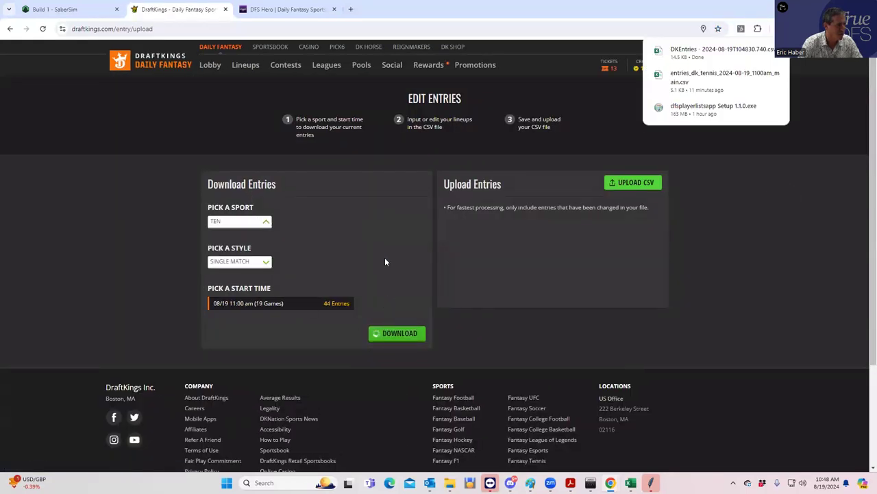
pyautogui.click(688, 55)
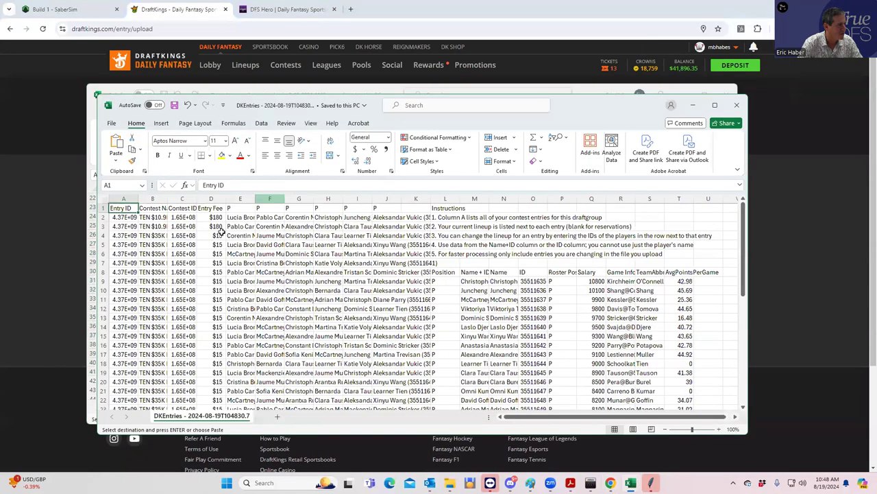
# Paste the copied lineup IDs into DKEntries from E4, save, and start the CSV upload.
pyautogui.click(234, 235)
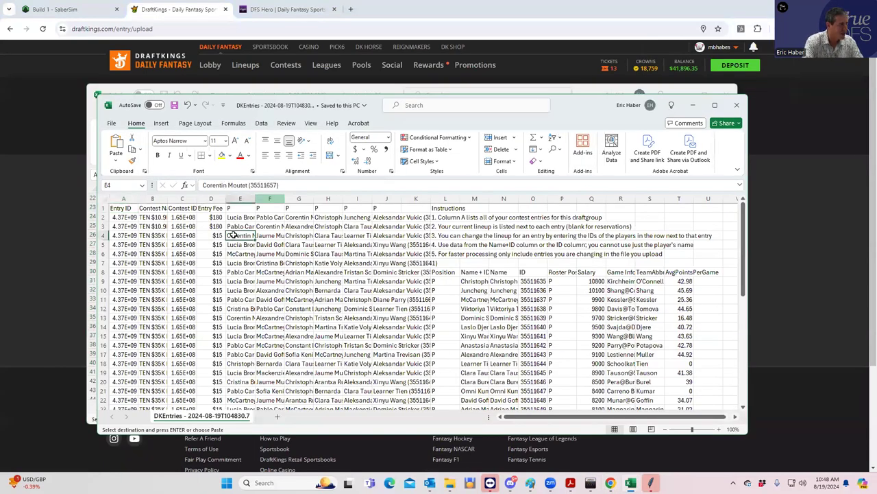
pyautogui.hotkey('ctrl', 'v')
pyautogui.scroll(-10, 346, 255)
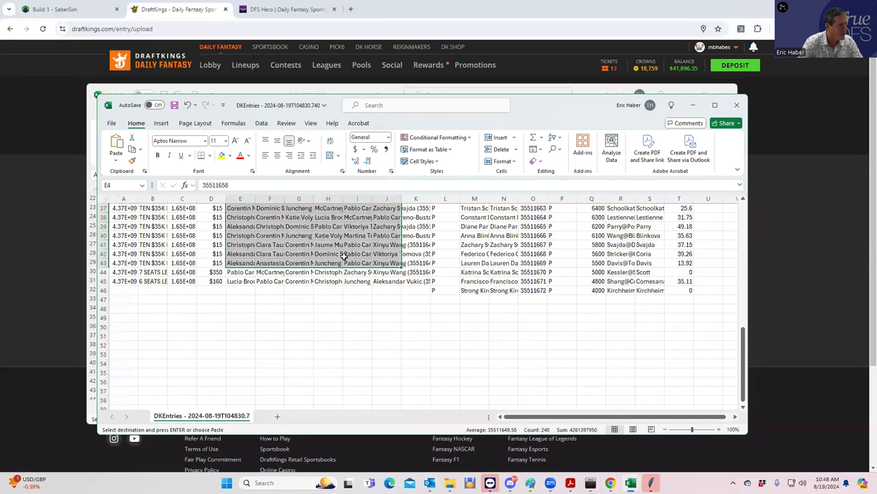
pyautogui.scroll(4, 344, 256)
pyautogui.hotkey('ctrl', 's')
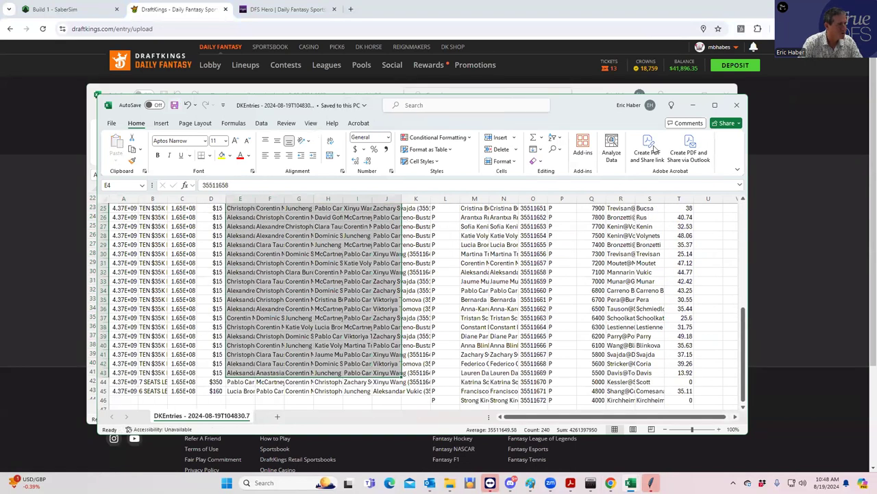
pyautogui.click(688, 100)
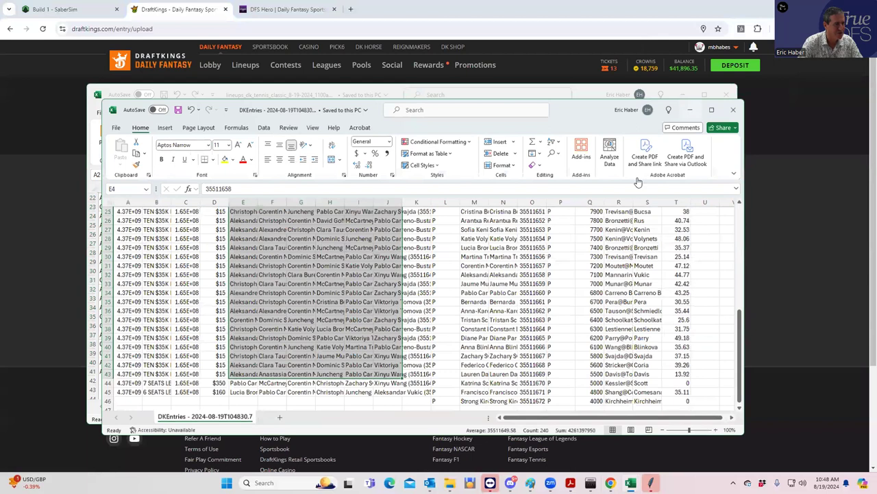
pyautogui.click(637, 181)
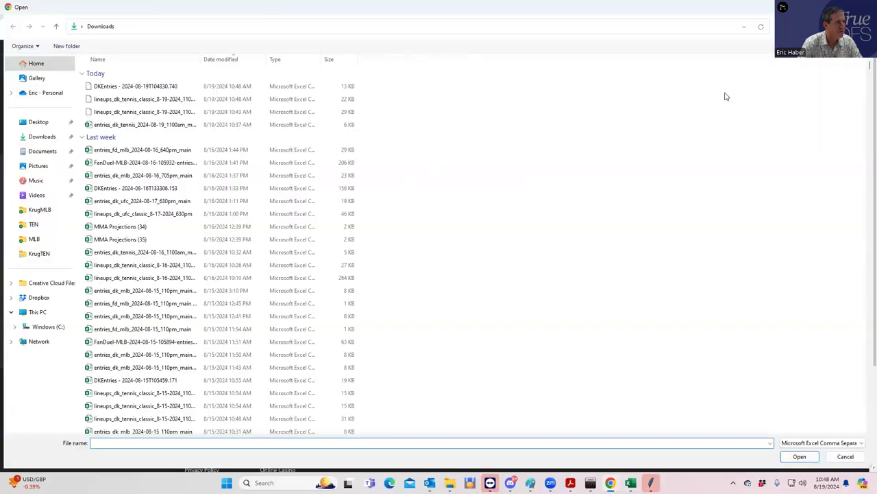
# Upload the edited DKEntries file from Downloads (44/44, 0 errors) and go to My Lineups.
pyautogui.click(143, 87)
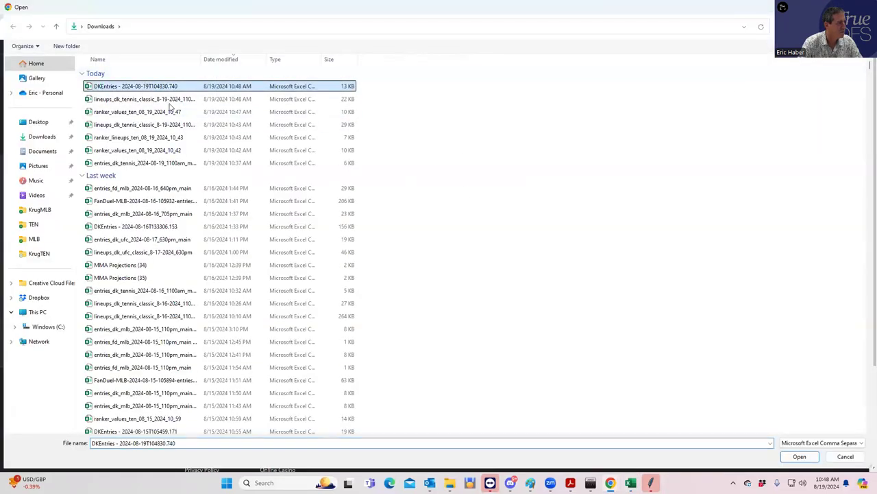
pyautogui.click(800, 457)
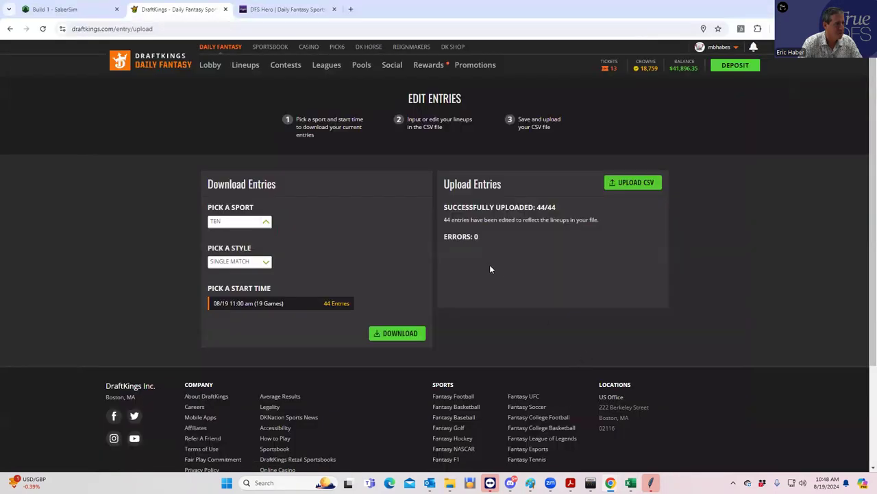
pyautogui.click(246, 64)
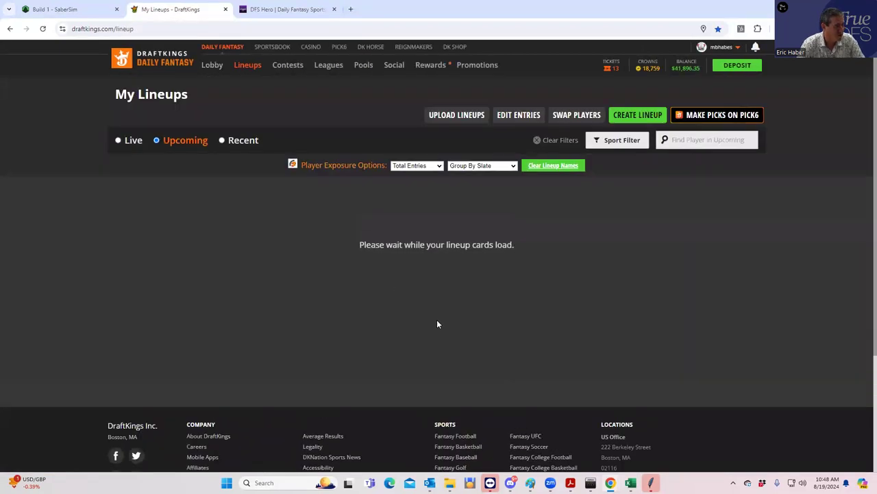
pyautogui.scroll(-2, 564, 311)
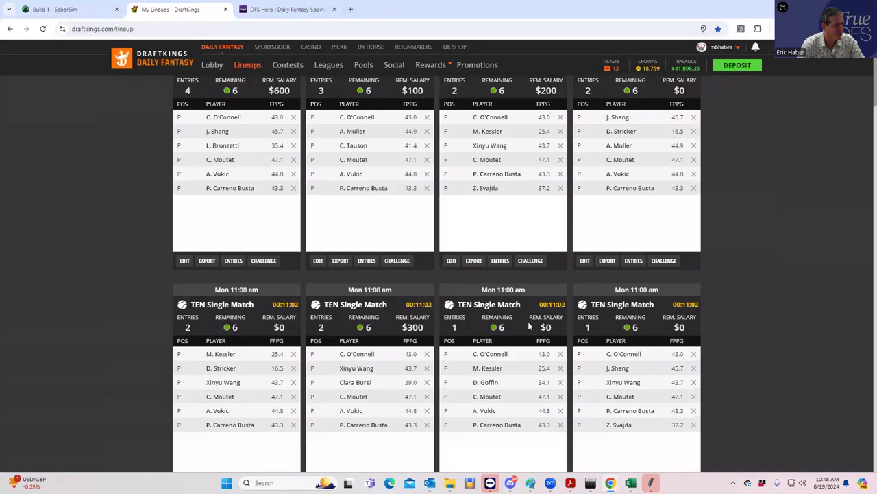
pyautogui.scroll(2, 529, 327)
pyautogui.scroll(-3, 462, 335)
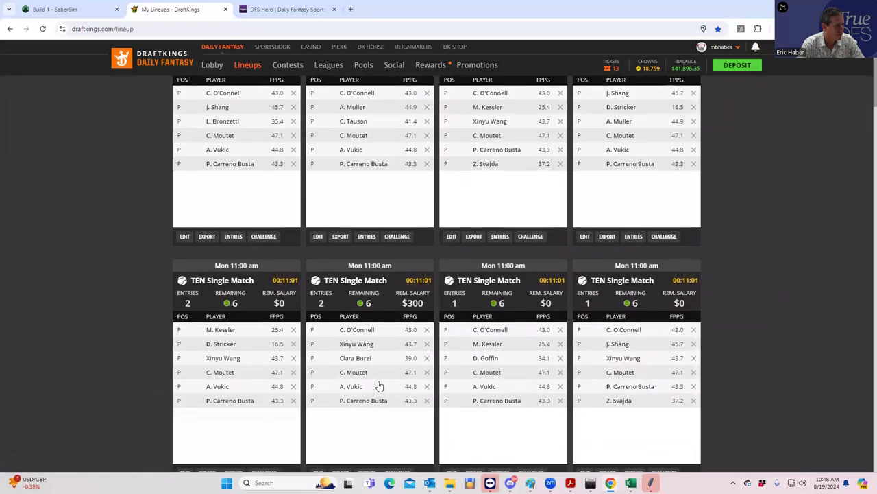
pyautogui.click(367, 405)
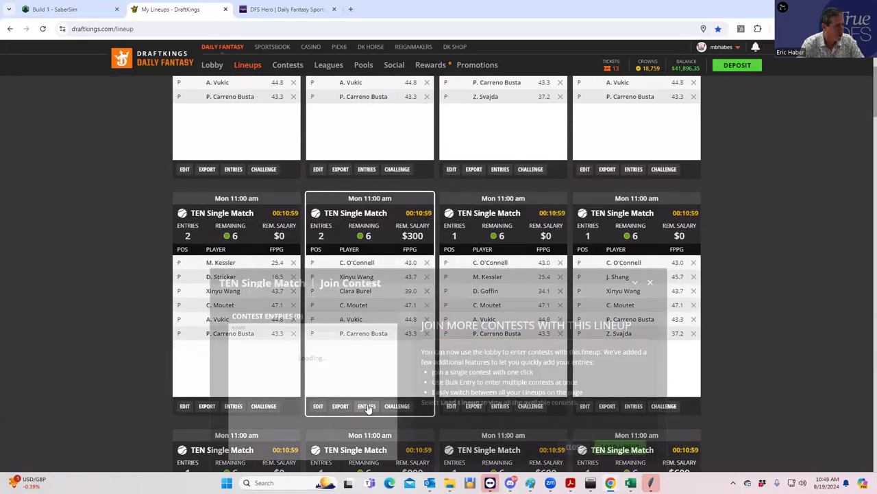
pyautogui.click(650, 284)
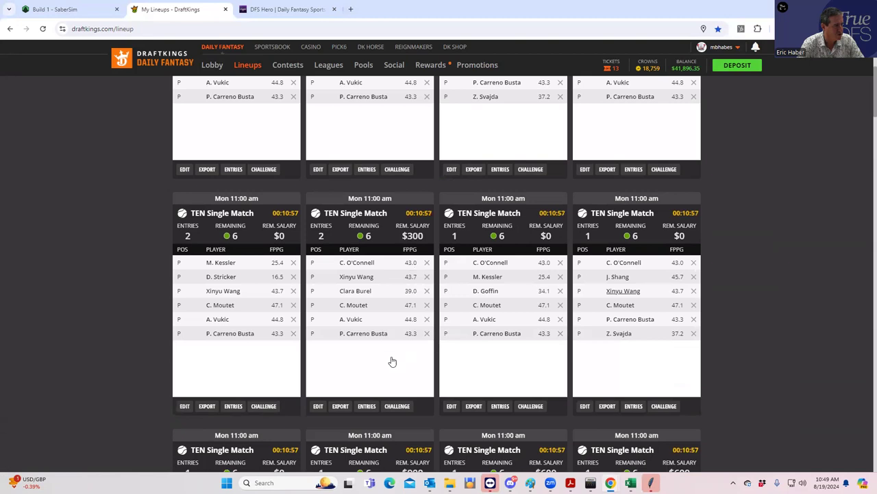
pyautogui.click(234, 406)
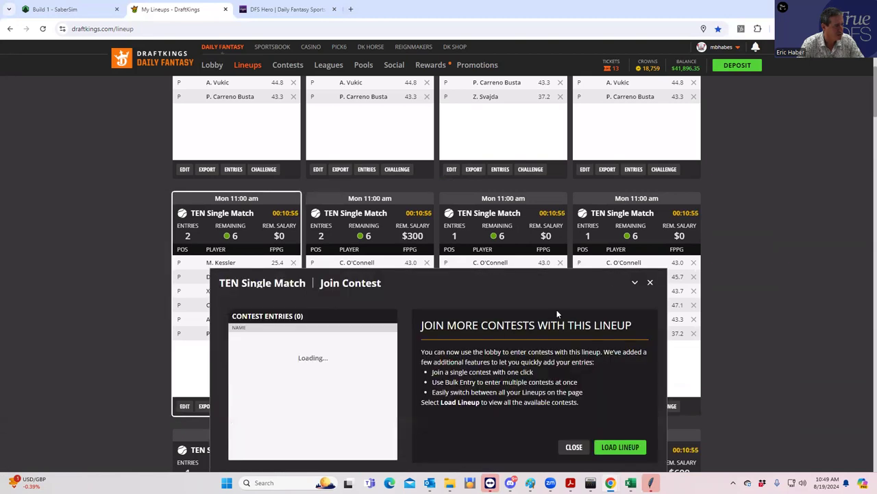
pyautogui.click(650, 283)
pyautogui.scroll(3, 635, 263)
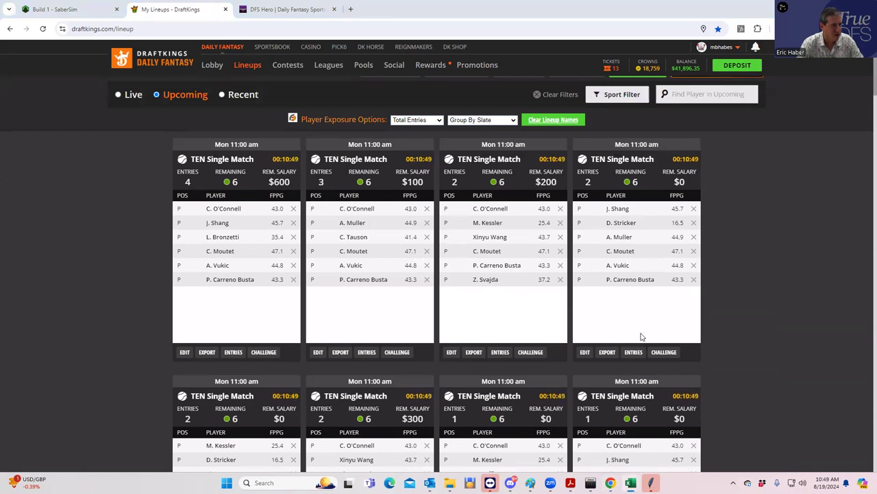
pyautogui.scroll(-3, 642, 336)
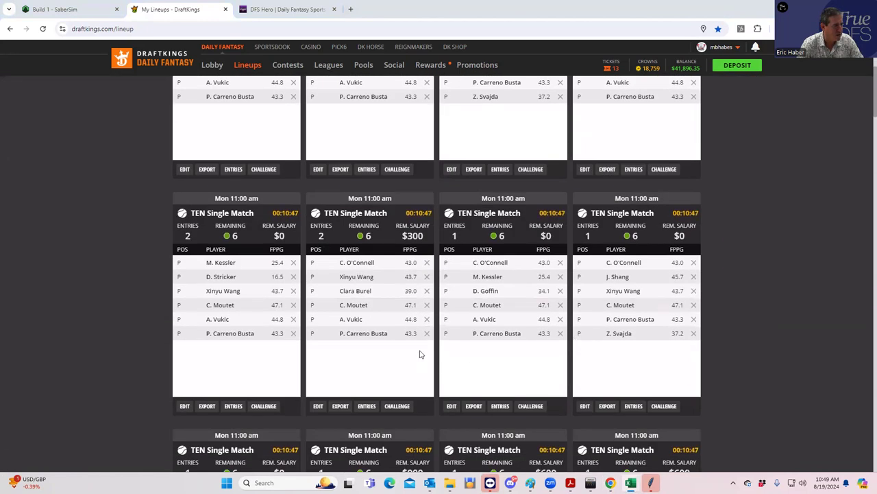
pyautogui.scroll(2, 421, 353)
pyautogui.click(235, 307)
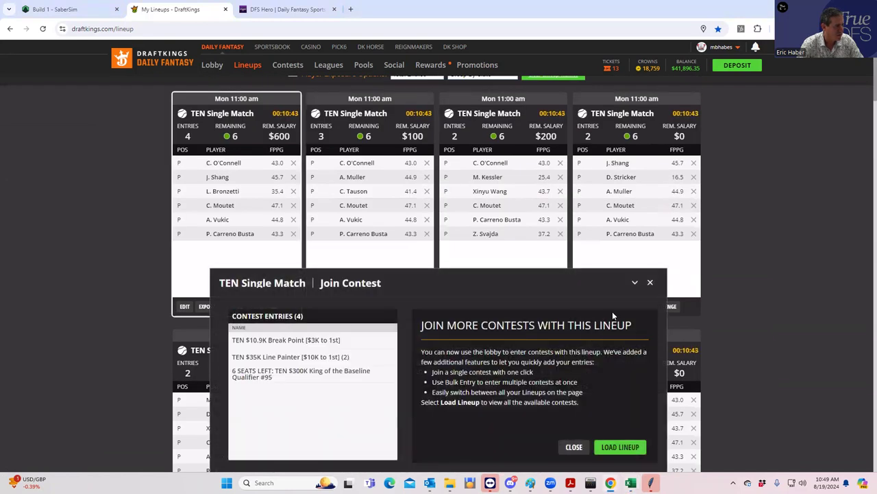
pyautogui.click(650, 282)
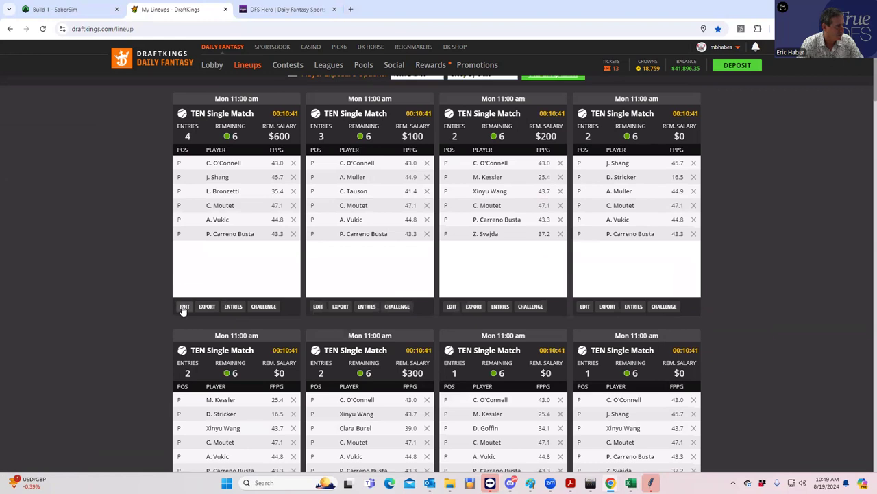
pyautogui.click(184, 307)
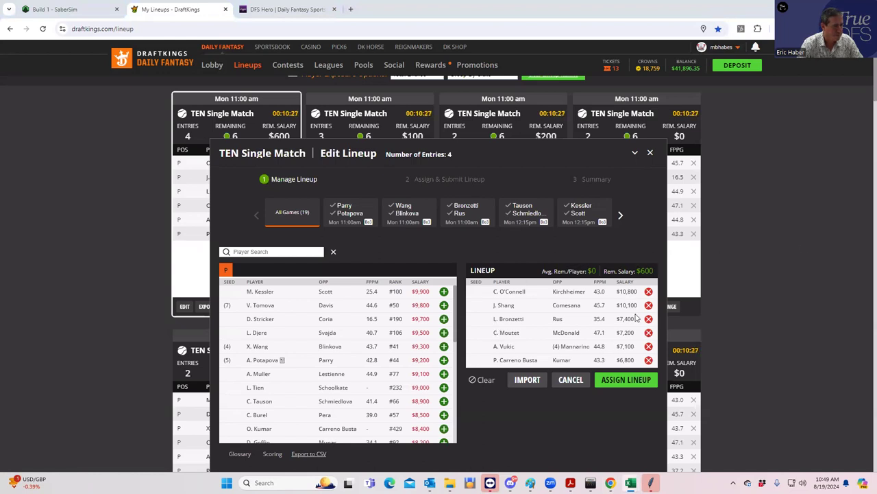
pyautogui.click(649, 332)
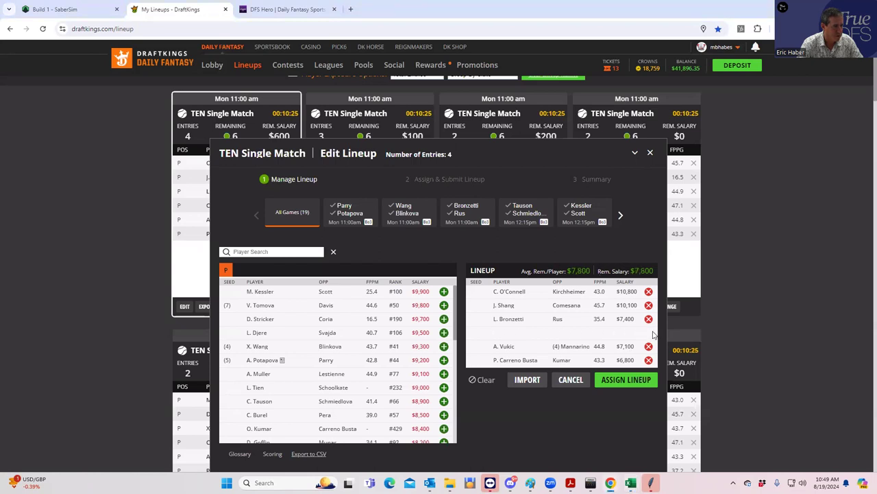
pyautogui.moveTo(451, 320); pyautogui.dragTo(451, 366)
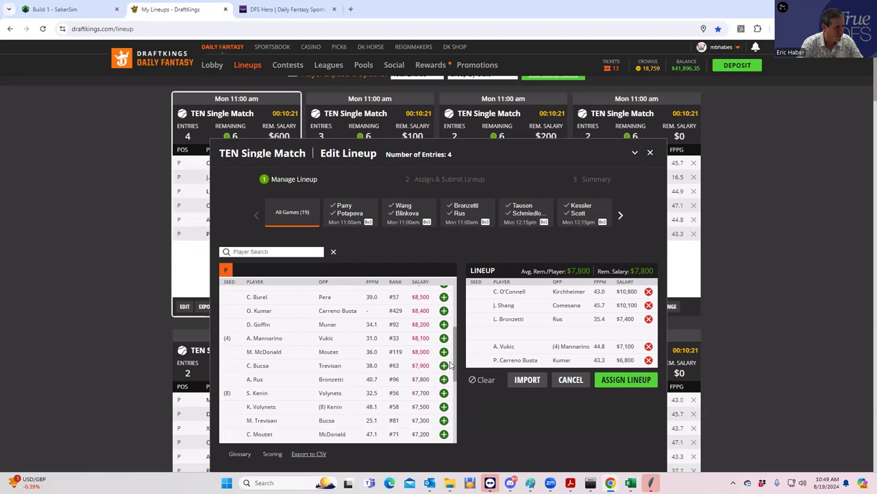
pyautogui.click(651, 154)
pyautogui.scroll(-2, 433, 329)
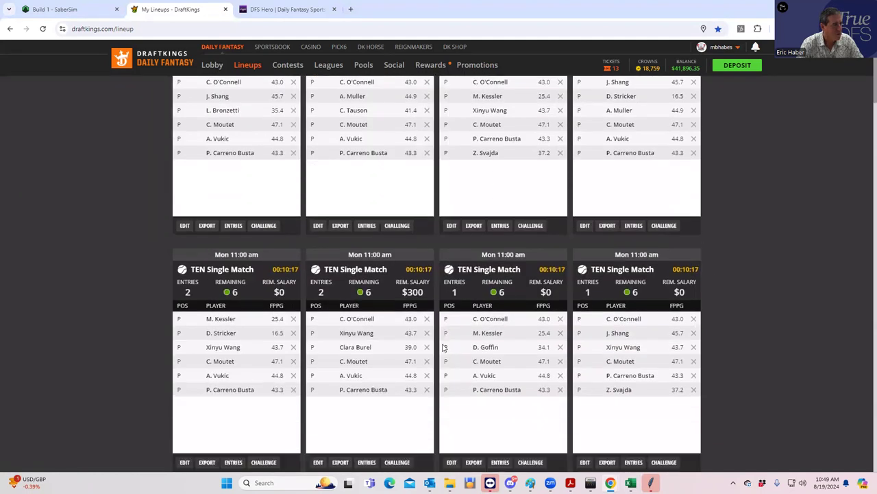
pyautogui.scroll(2, 313, 225)
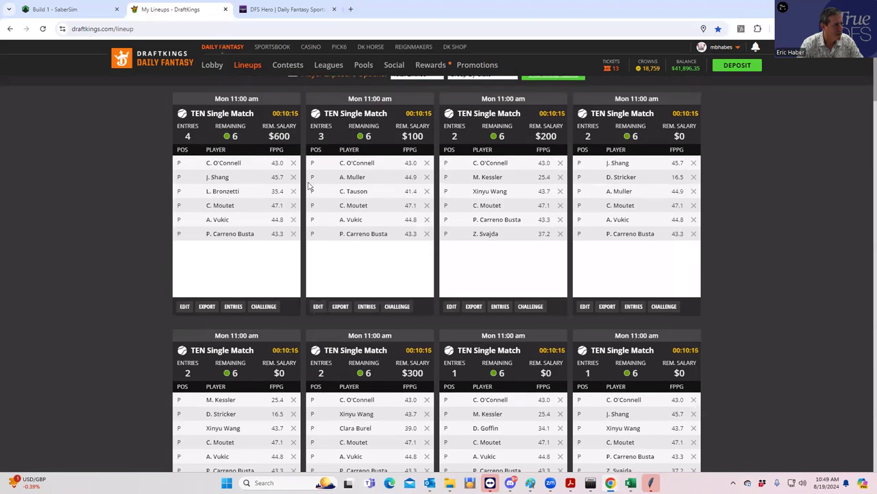
pyautogui.scroll(2, 309, 237)
pyautogui.scroll(-2, 460, 276)
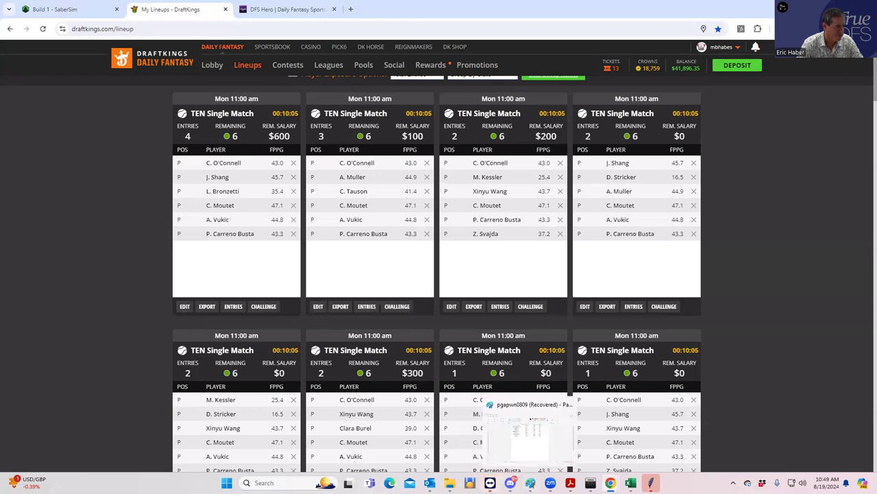
pyautogui.moveTo(631, 480)
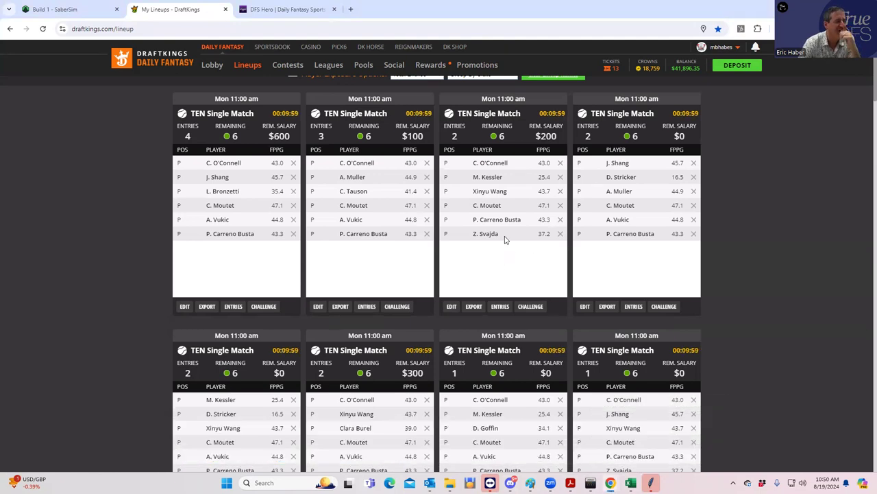
pyautogui.scroll(2, 433, 218)
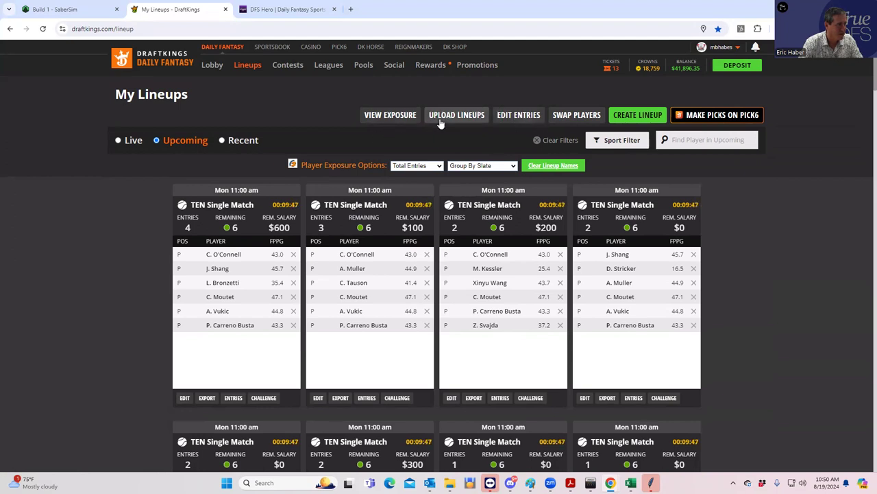
# Re-download the TEN Single Match entries CSV for the 08/19 11:00 am slate.
pyautogui.click(507, 117)
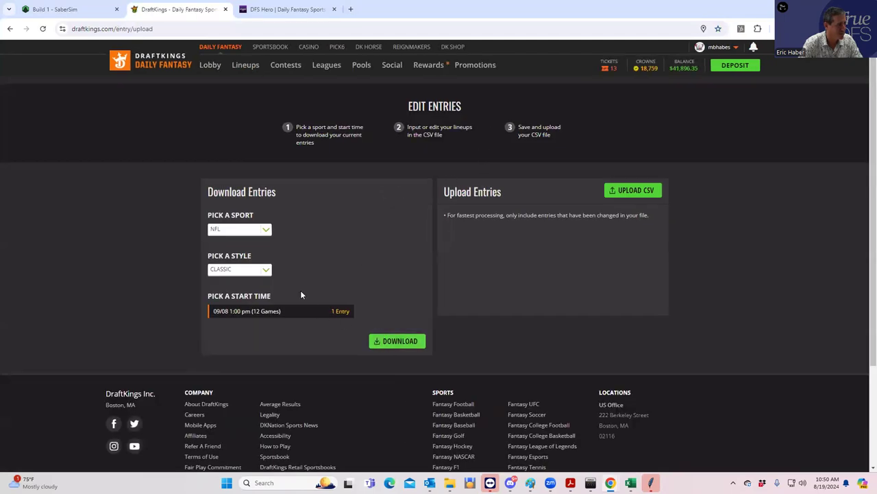
pyautogui.click(242, 231)
pyautogui.click(229, 267)
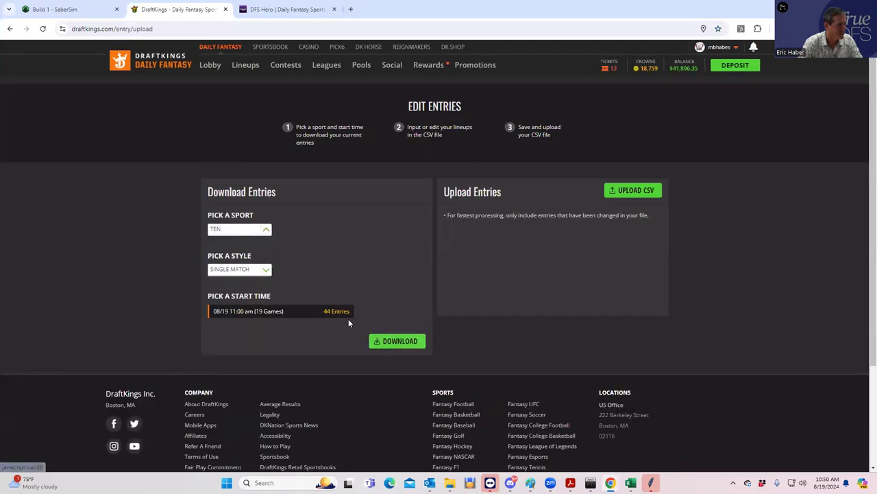
pyautogui.click(387, 337)
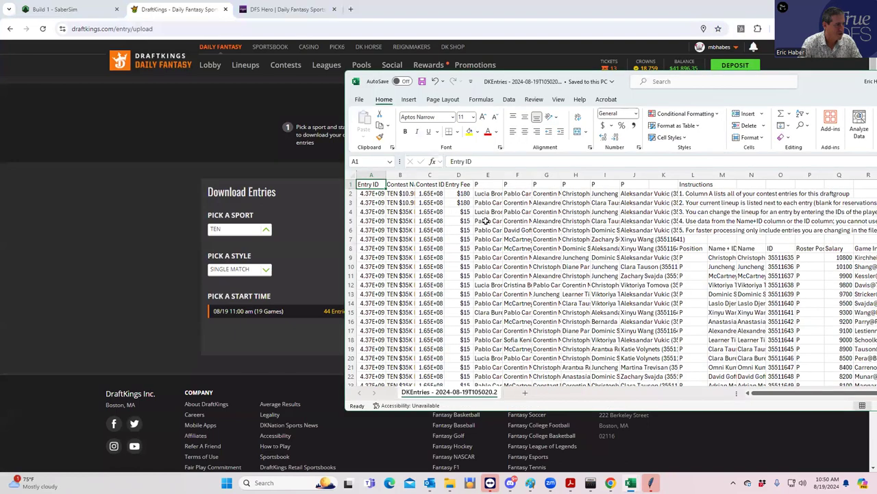
# Copy the DKEntries player cells E4:J43 and switch to the DupeTest1 workbook.
pyautogui.moveTo(604, 270); pyautogui.dragTo(644, 348)
pyautogui.hotkey('ctrl', 'c')
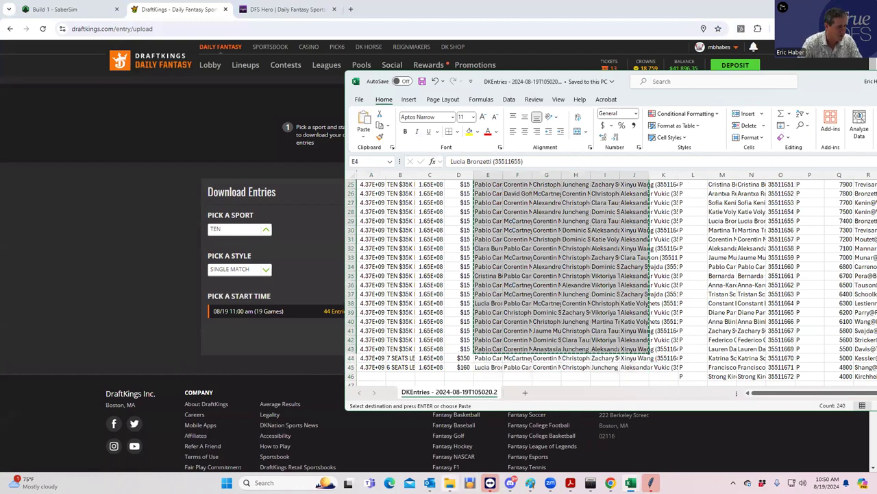
pyautogui.click(449, 482)
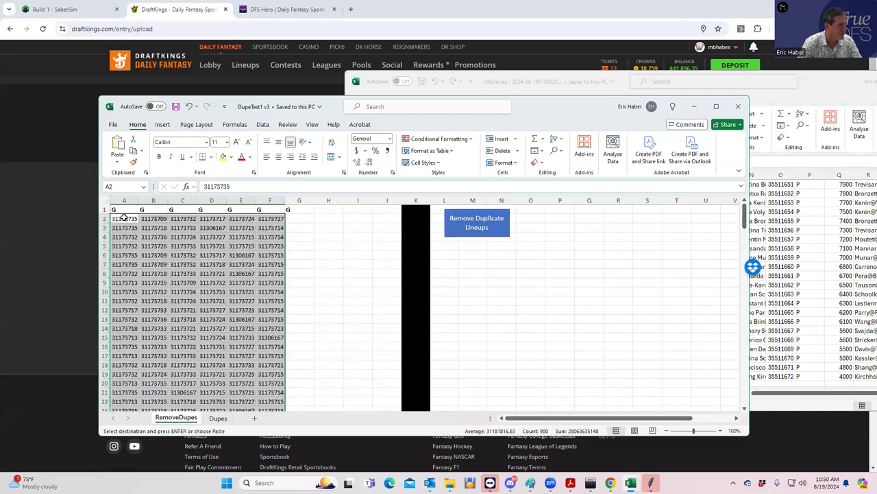
# Paste the DKEntries lineups at A2 over the numeric IDs and clear the leftover rows.
pyautogui.click(123, 217)
pyautogui.hotkey('ctrl', 'v')
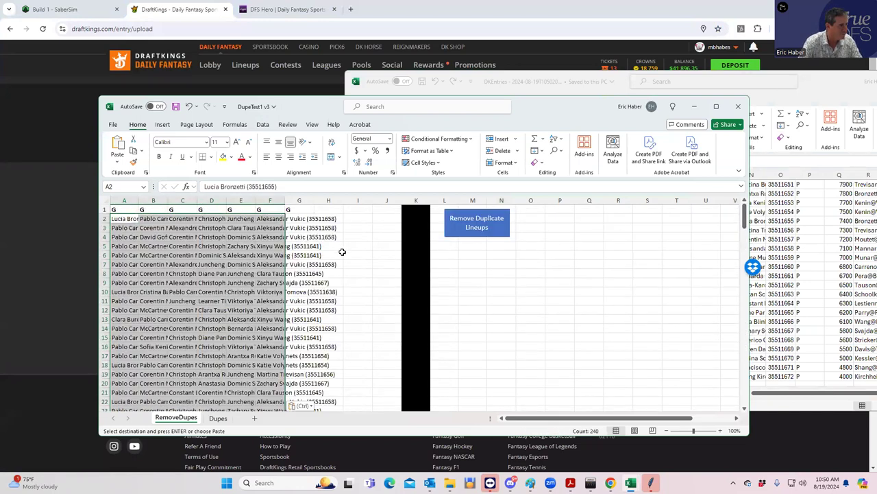
pyautogui.scroll(-10, 342, 252)
pyautogui.moveTo(124, 310); pyautogui.dragTo(279, 390)
pyautogui.press('Delete')
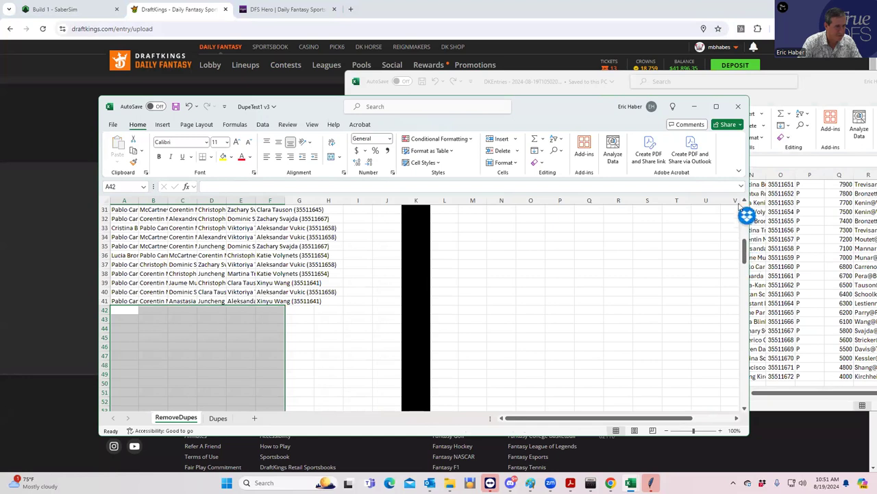
# Run Remove Duplicate Lineups and check the Dupes sheet, then return to RemoveDupes.
pyautogui.moveTo(747, 255); pyautogui.dragTo(746, 206)
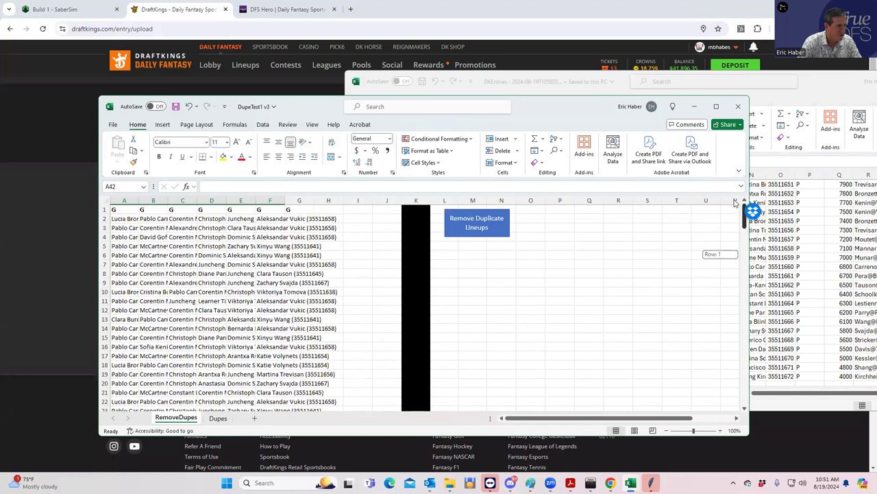
pyautogui.click(476, 221)
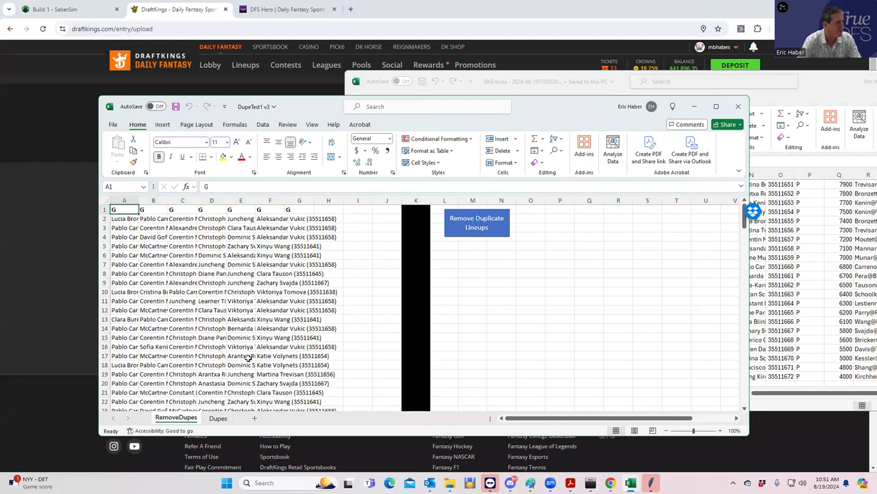
pyautogui.click(216, 418)
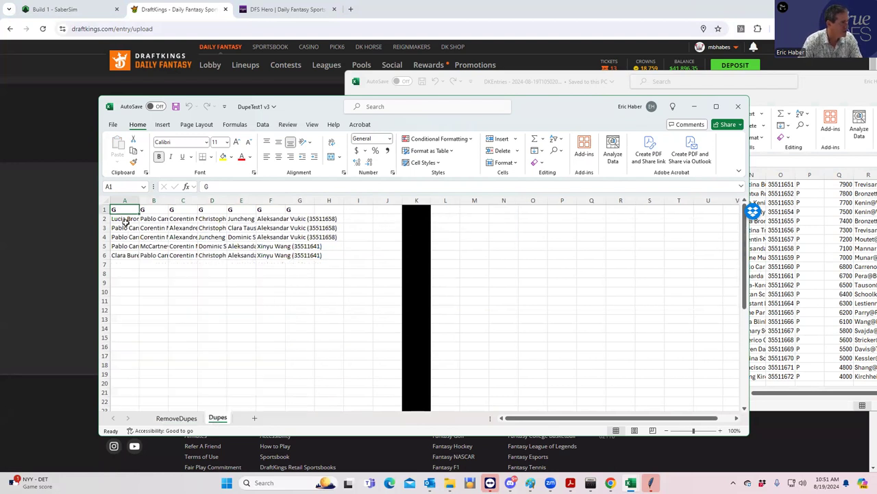
pyautogui.click(177, 416)
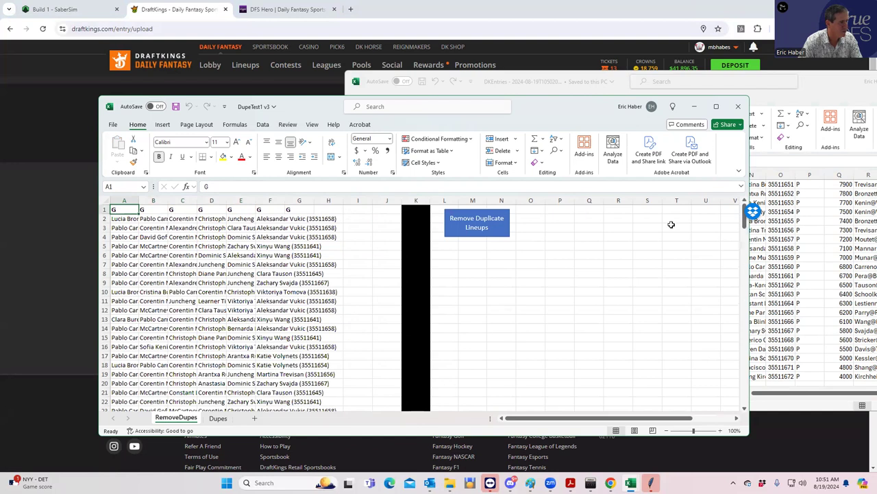
pyautogui.scroll(-6, 656, 264)
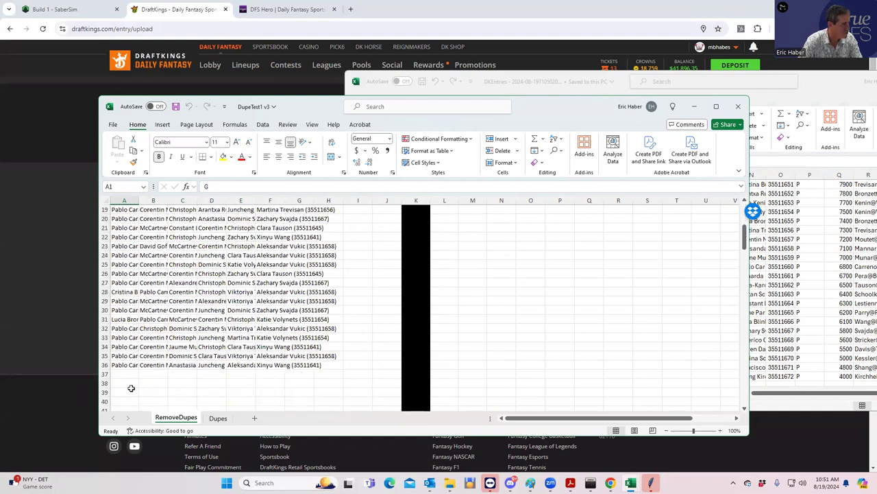
# Close the DKEntries workbook and maximize the DupeTest1 window.
pyautogui.click(816, 81)
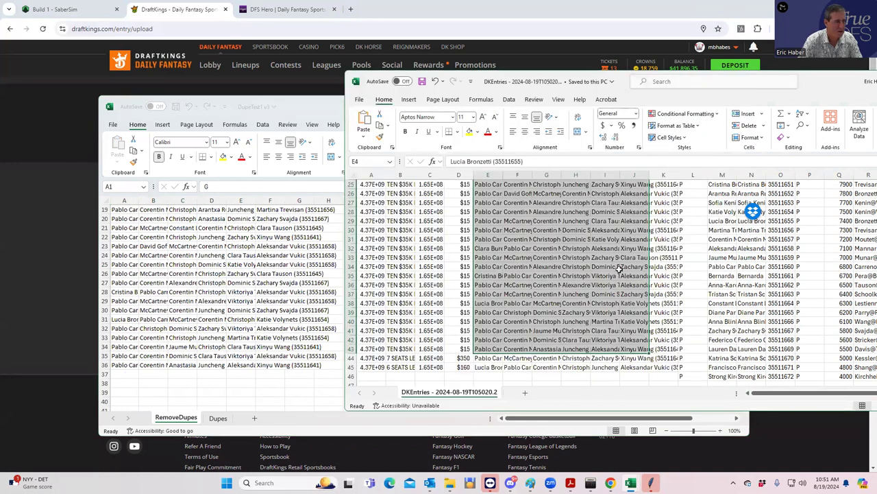
pyautogui.scroll(-2, 619, 268)
pyautogui.scroll(4, 615, 266)
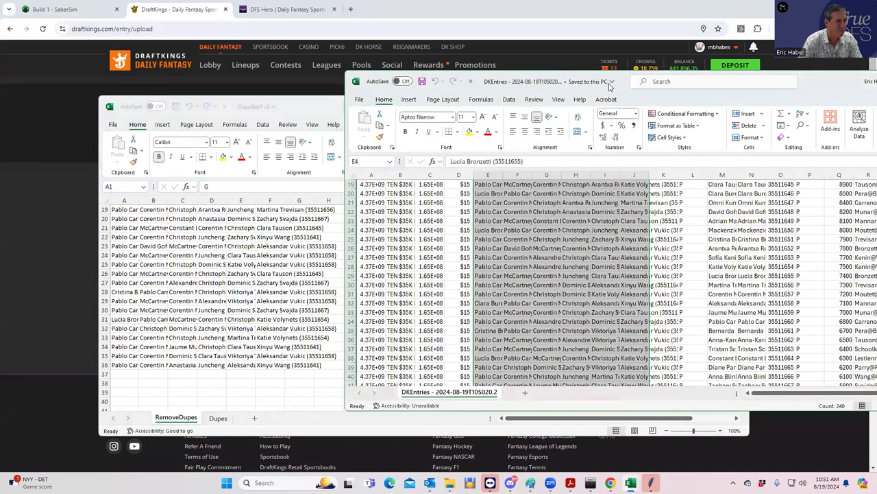
pyautogui.hotkey('ctrl', 'w')
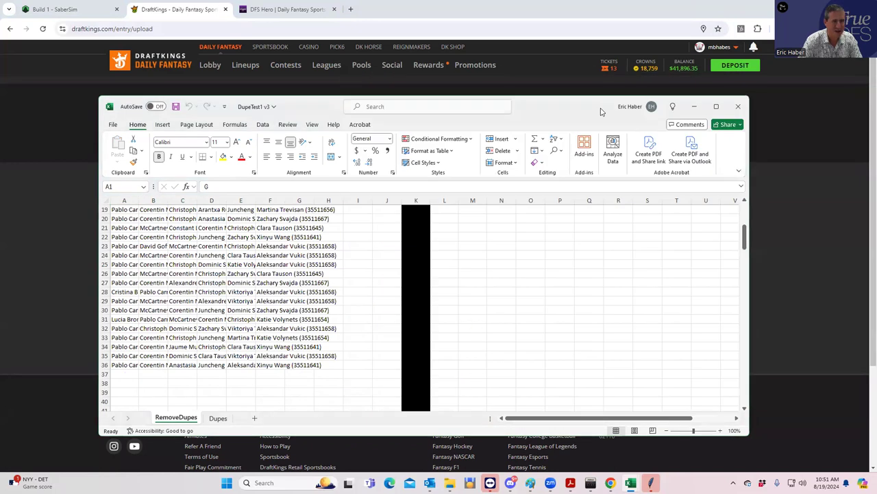
pyautogui.press('super+Right')
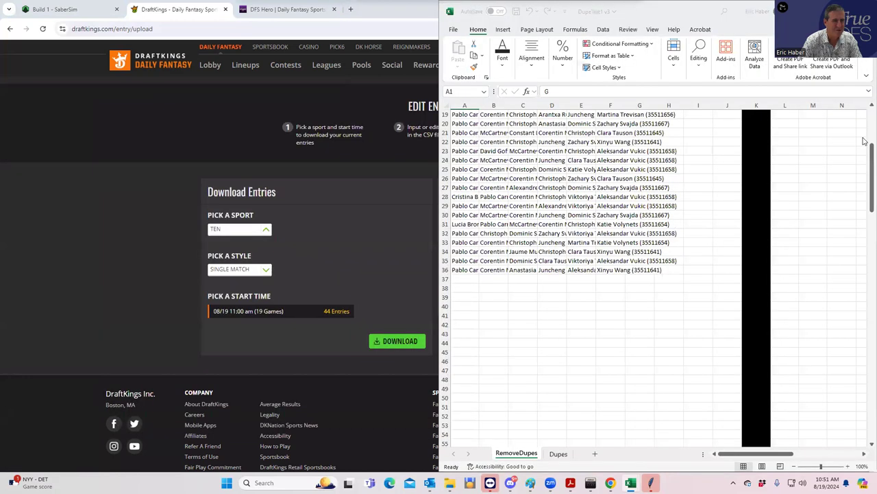
pyautogui.press('Escape')
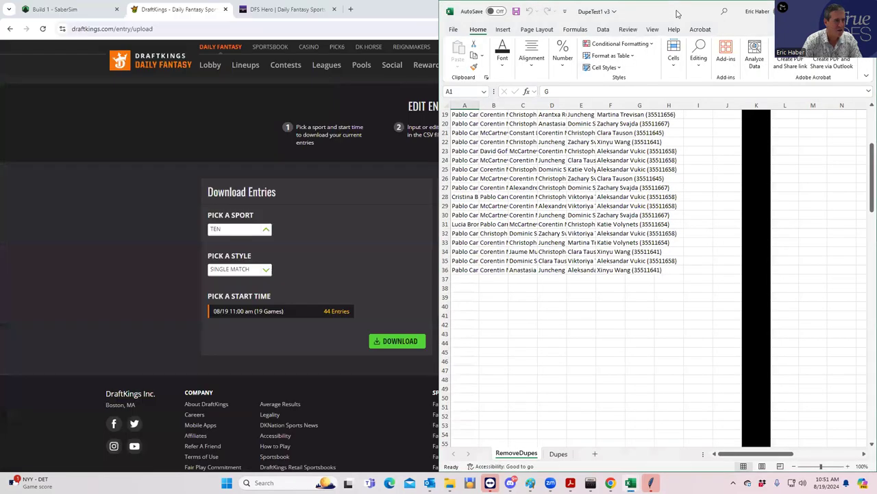
pyautogui.doubleClick(678, 14)
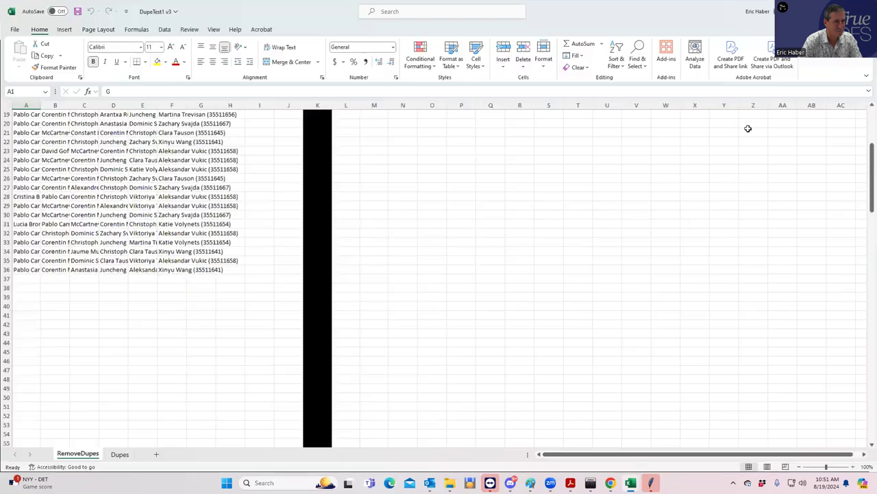
# Copy the last four lineups, rows 38–41, from the ranker lineups workbook.
pyautogui.moveTo(490, 482)
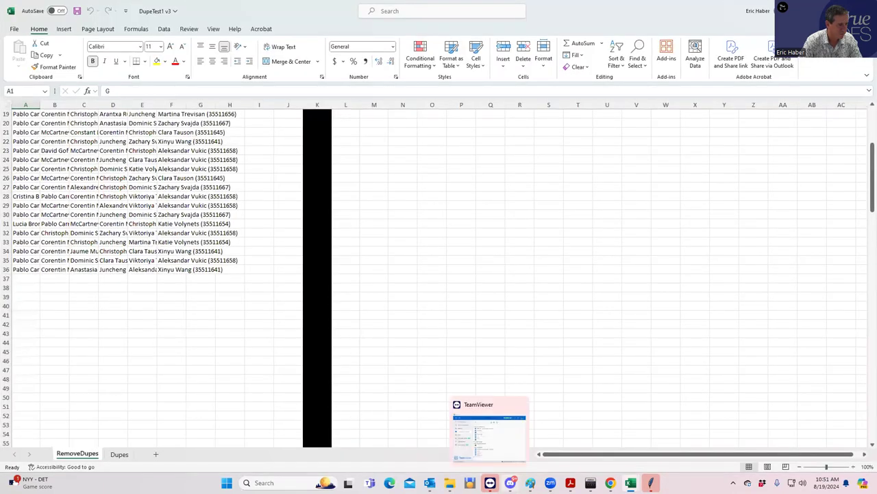
pyautogui.moveTo(631, 483)
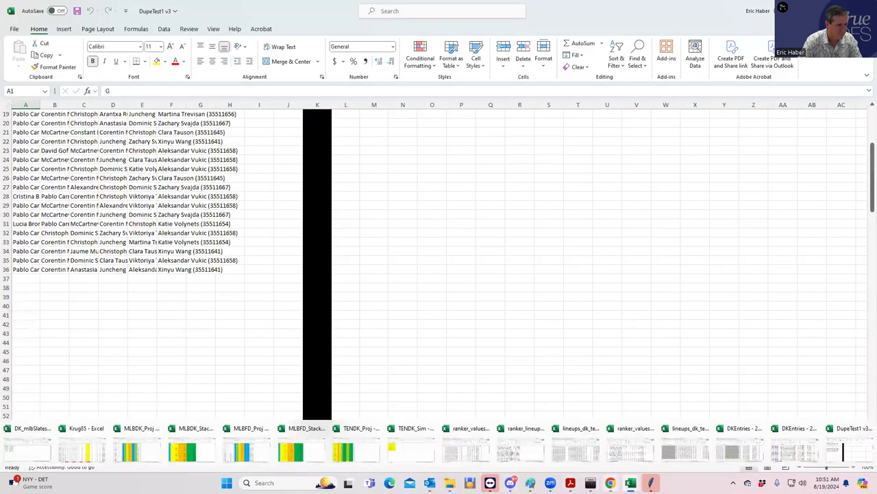
pyautogui.click(524, 463)
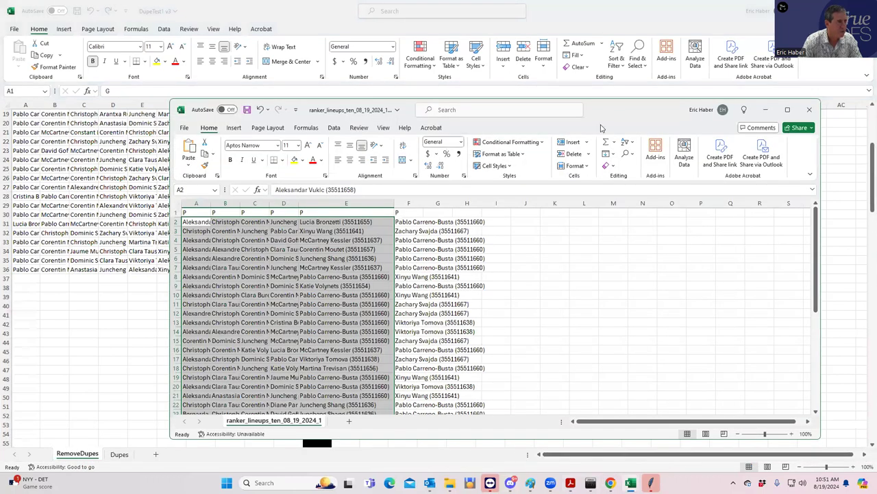
pyautogui.moveTo(625, 109); pyautogui.dragTo(876, 80)
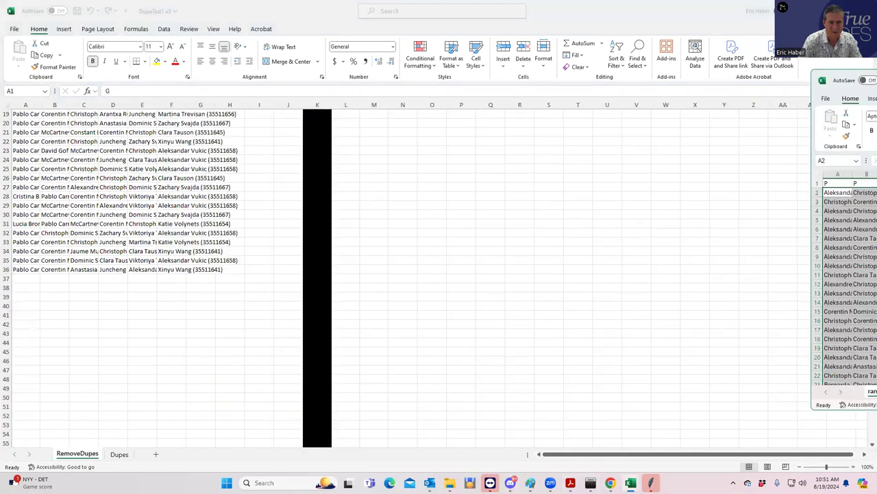
pyautogui.scroll(2, 815, 265)
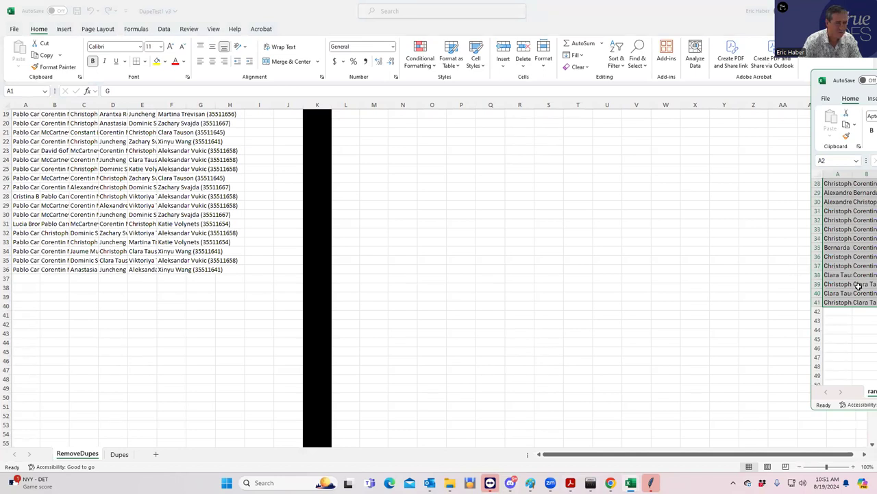
pyautogui.moveTo(837, 275); pyautogui.dragTo(876, 302)
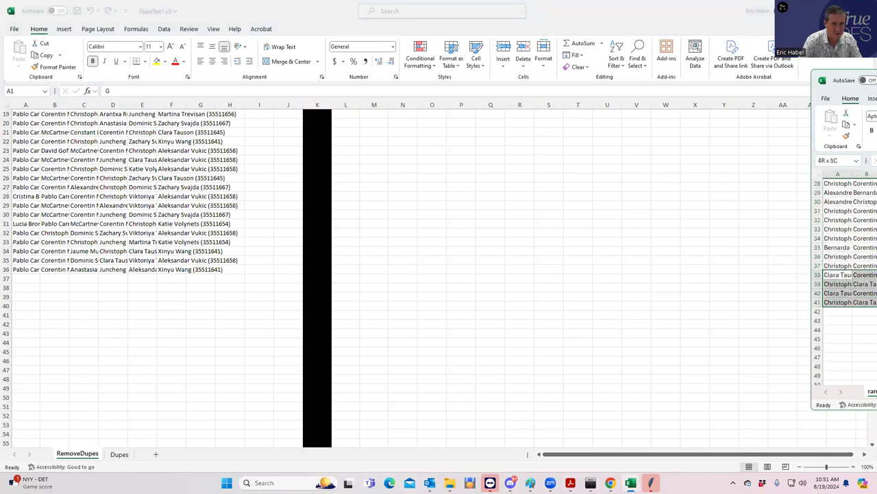
pyautogui.hotkey('ctrl', 'c')
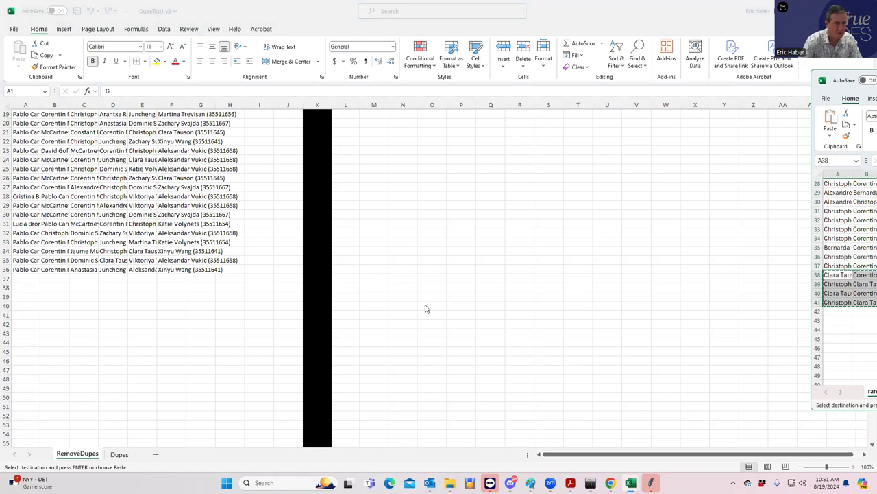
# Paste the four lineups into RemoveDupes starting at A37.
pyautogui.click(35, 274)
pyautogui.click(25, 278)
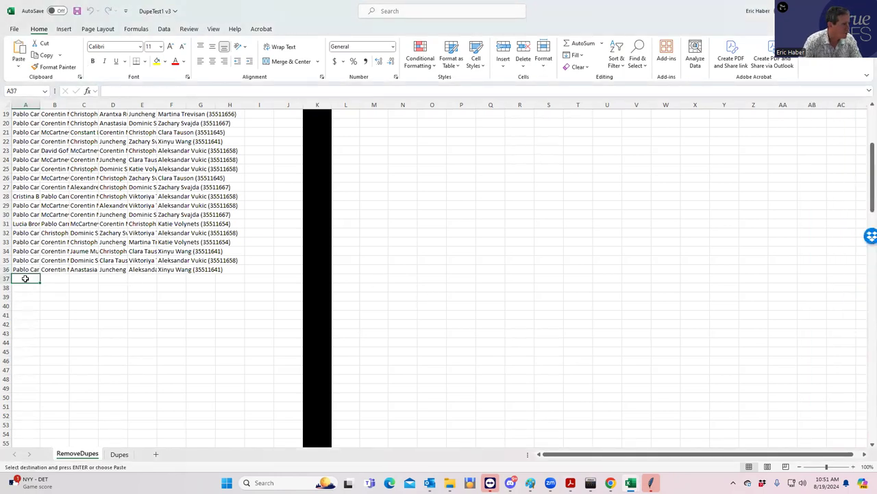
pyautogui.hotkey('ctrl', 'v')
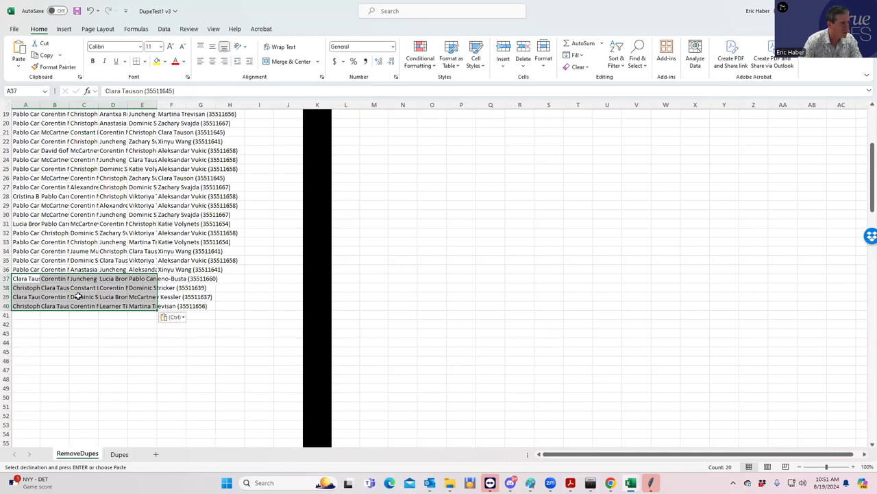
pyautogui.scroll(4, 139, 235)
pyautogui.scroll(2, 140, 230)
pyautogui.scroll(-5, 147, 230)
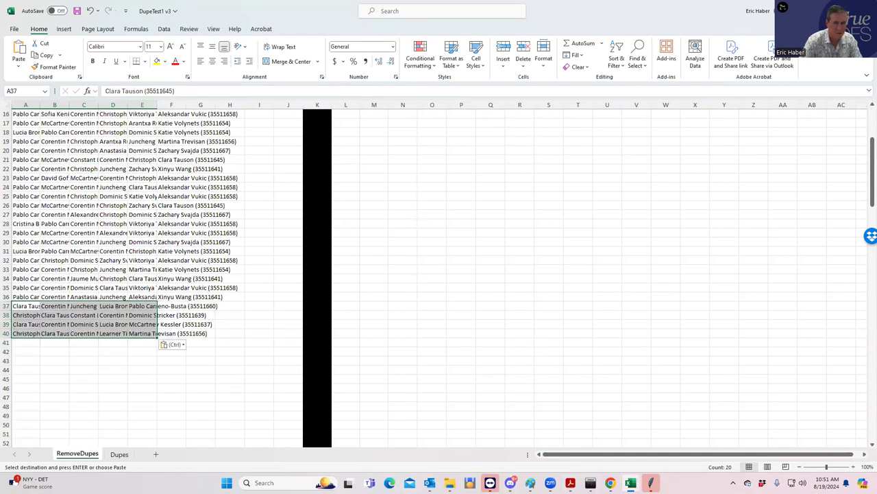
# Paste the final lineup into row 41, save DupeTest1 v3, and open the Dupes sheet.
pyautogui.hotkey('alt', 'Tab')
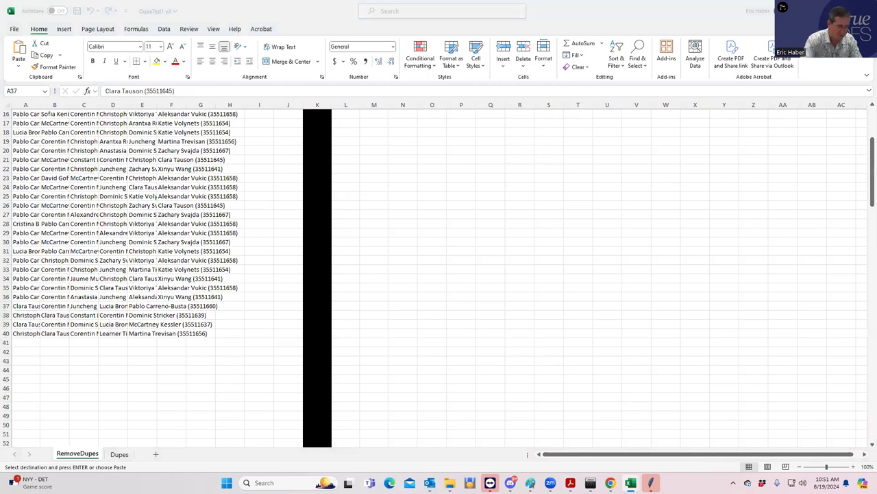
pyautogui.click(28, 342)
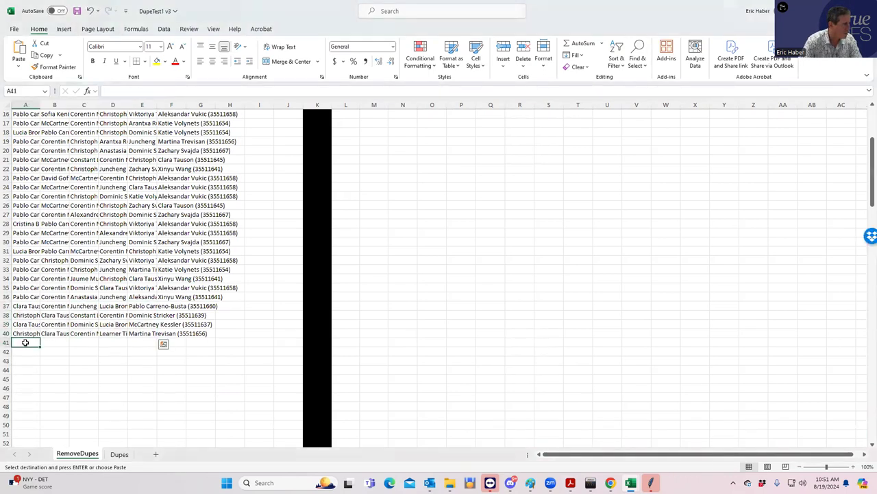
pyautogui.hotkey('ctrl', 'v')
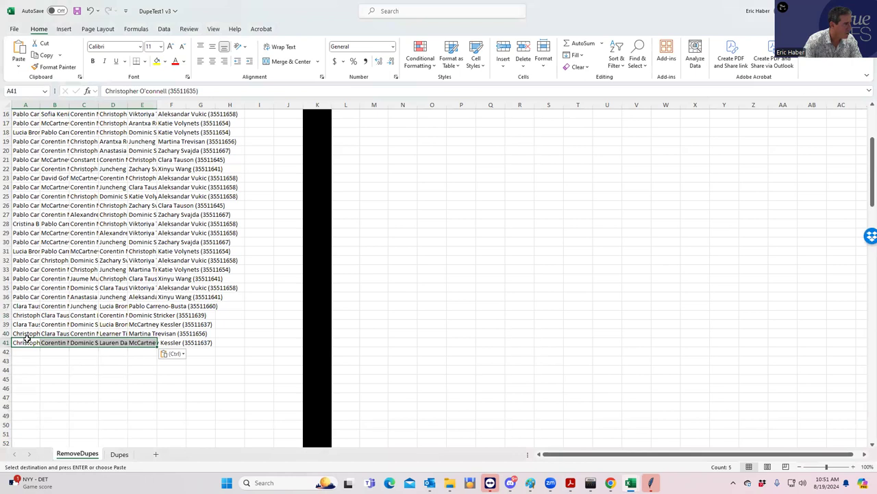
pyautogui.click(77, 11)
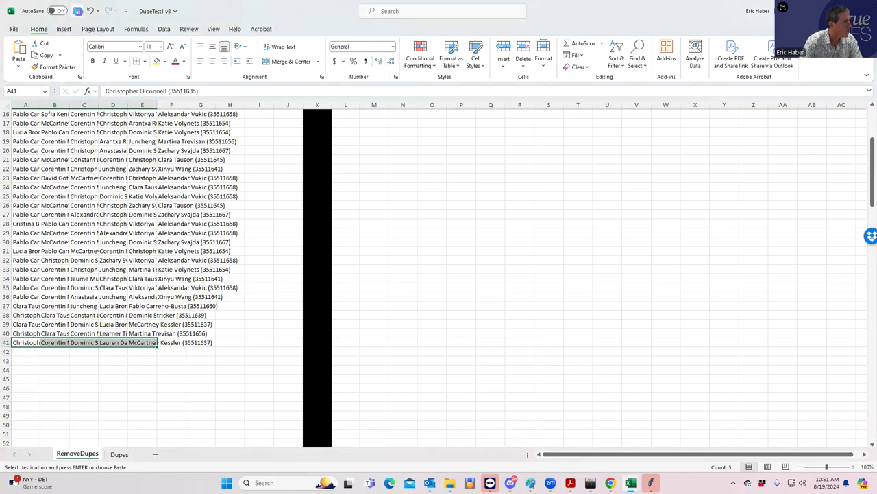
pyautogui.click(119, 454)
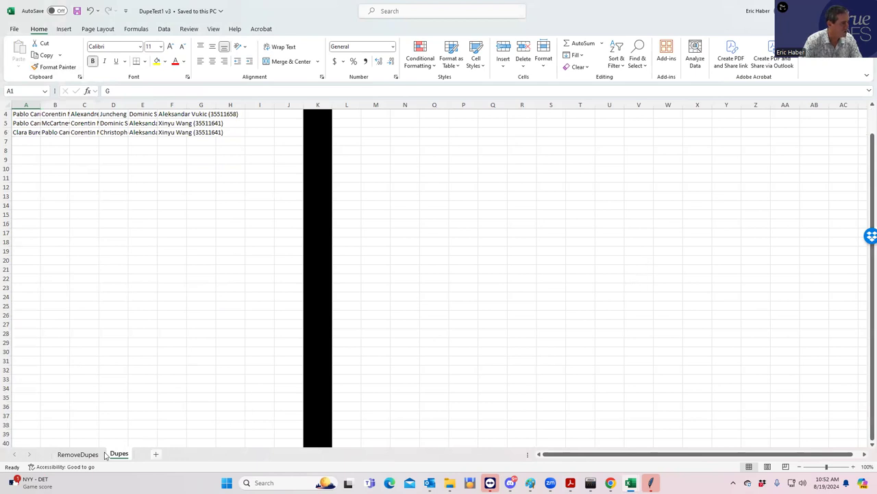
# Remove duplicate lineups on the RemoveDupes sheet and confirm the Dupes sheet is empty.
pyautogui.hotkey('ctrl', 'pageup')
pyautogui.scroll(5, 578, 244)
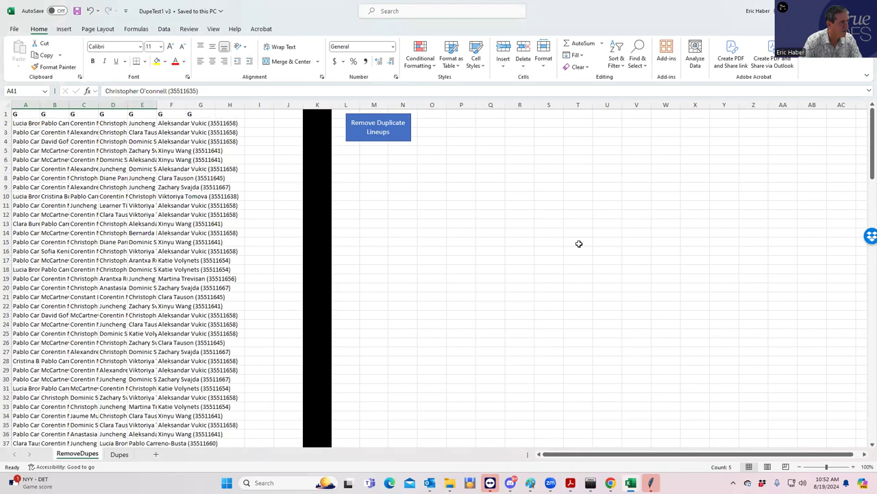
pyautogui.click(371, 131)
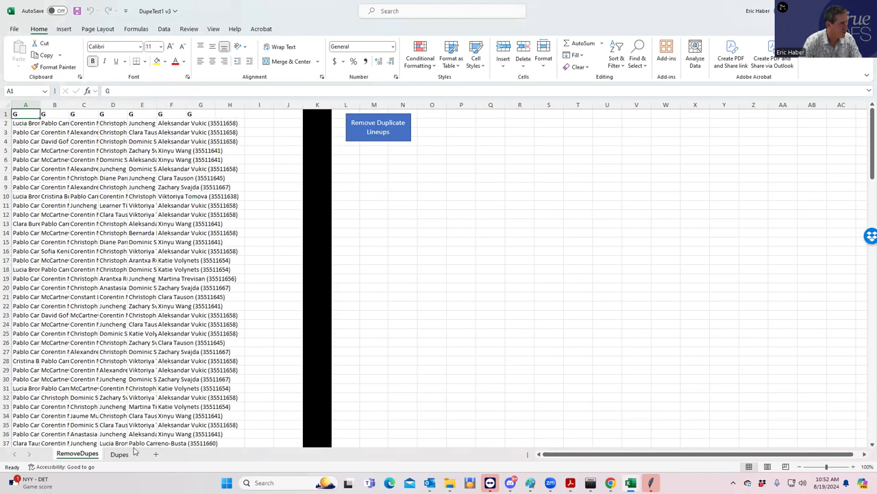
pyautogui.click(120, 453)
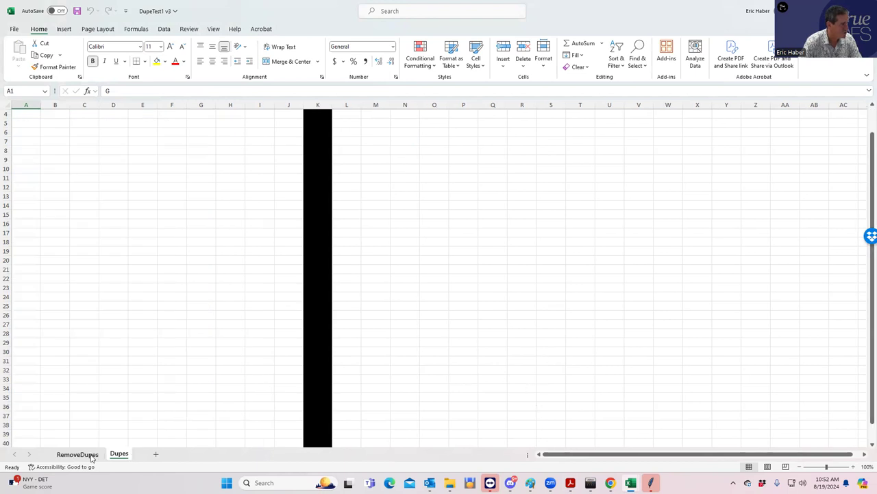
pyautogui.click(77, 454)
# Copy lineups A2:G41 and bring the DraftKings upload page back up.
pyautogui.moveTo(27, 123); pyautogui.dragTo(185, 425)
pyautogui.hotkey('ctrl', 'c')
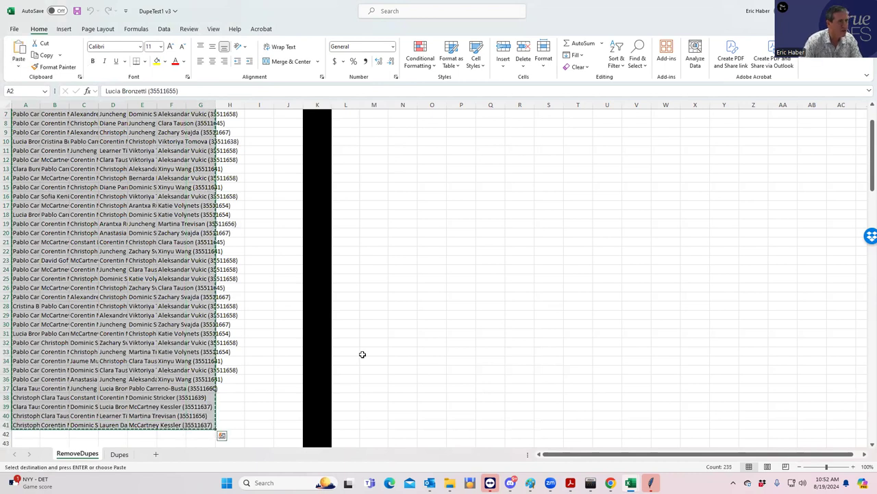
pyautogui.doubleClick(757, 11)
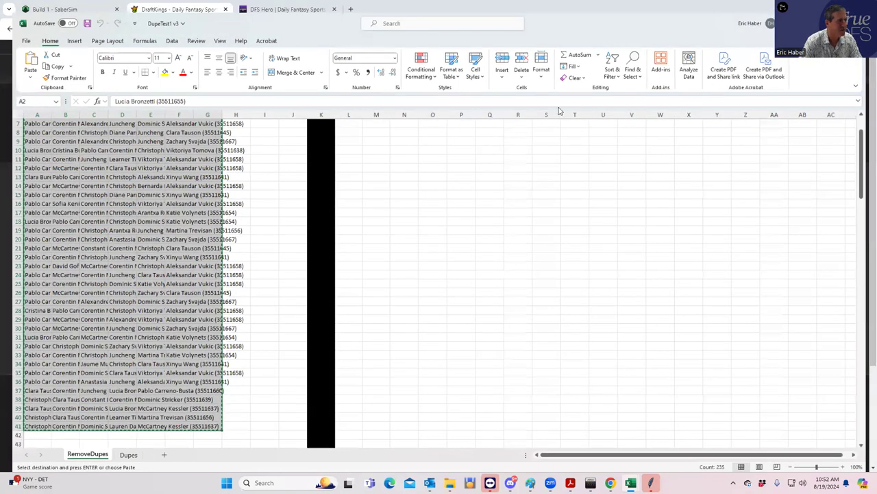
pyautogui.hotkey('alt', 'Tab')
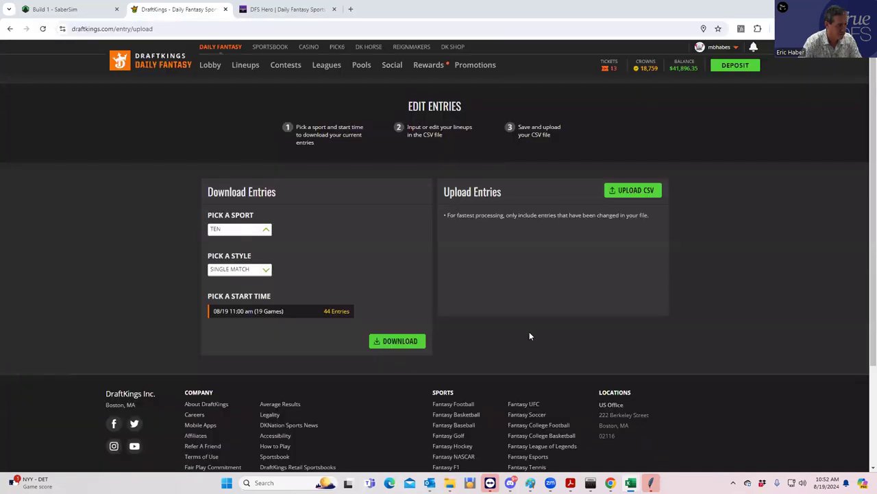
# Download the DKEntries CSV, paste the lineups at E4, save, and begin the CSV upload.
pyautogui.click(401, 342)
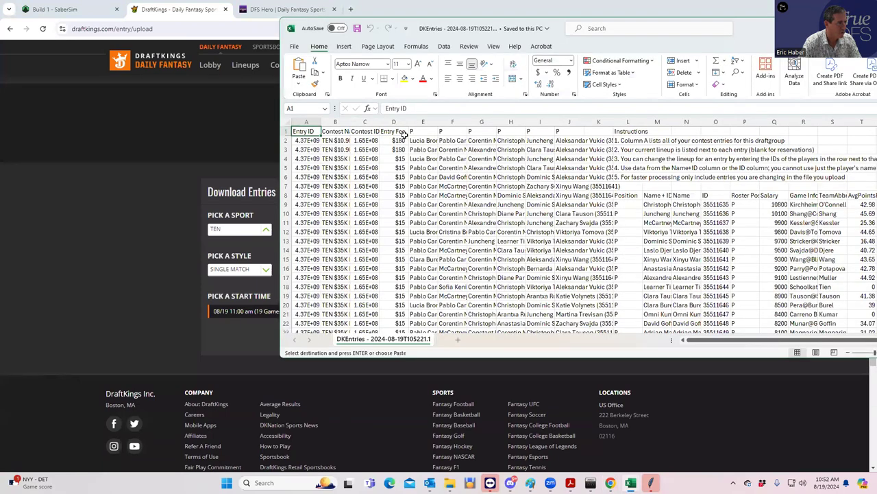
pyautogui.click(417, 159)
pyautogui.hotkey('ctrl', 'v')
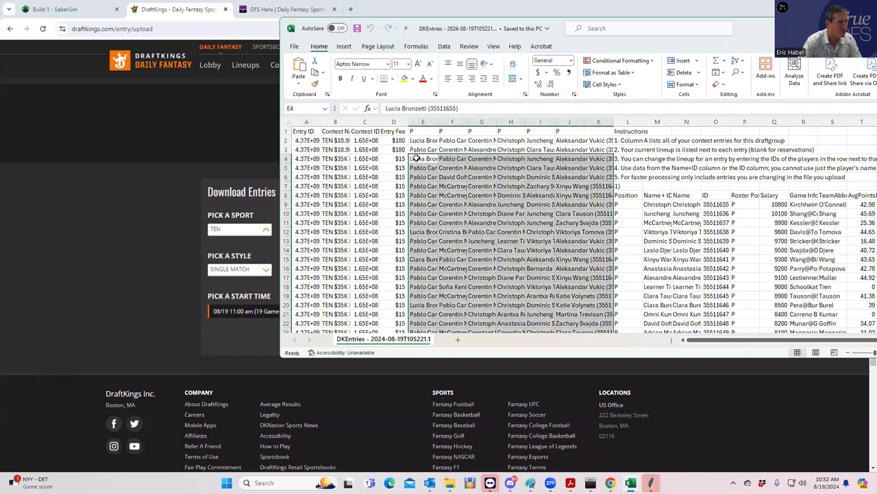
pyautogui.click(357, 29)
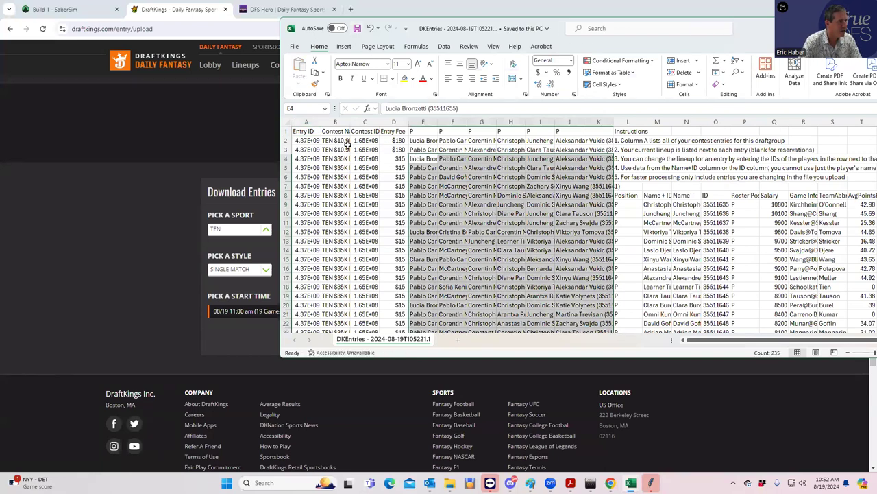
pyautogui.click(245, 346)
pyautogui.click(633, 190)
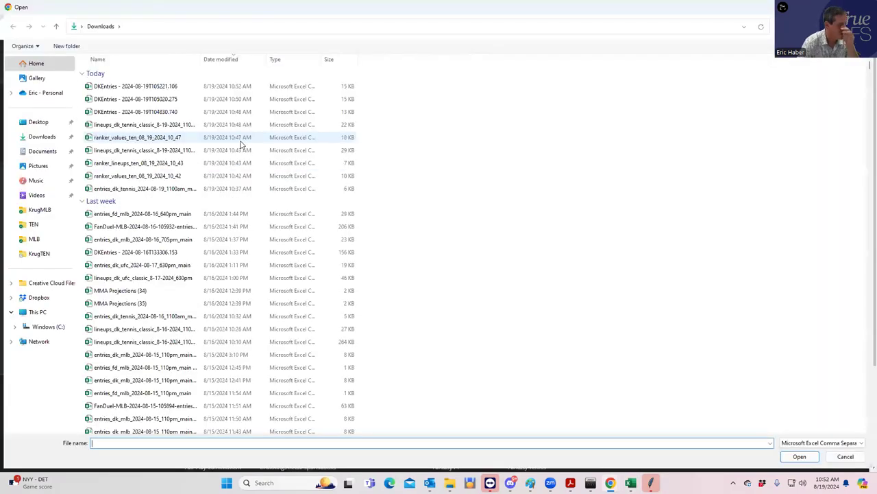
# Upload the newest DKEntries file, updating 39 of 44 entries, and go to My Lineups.
pyautogui.click(136, 90)
pyautogui.click(794, 458)
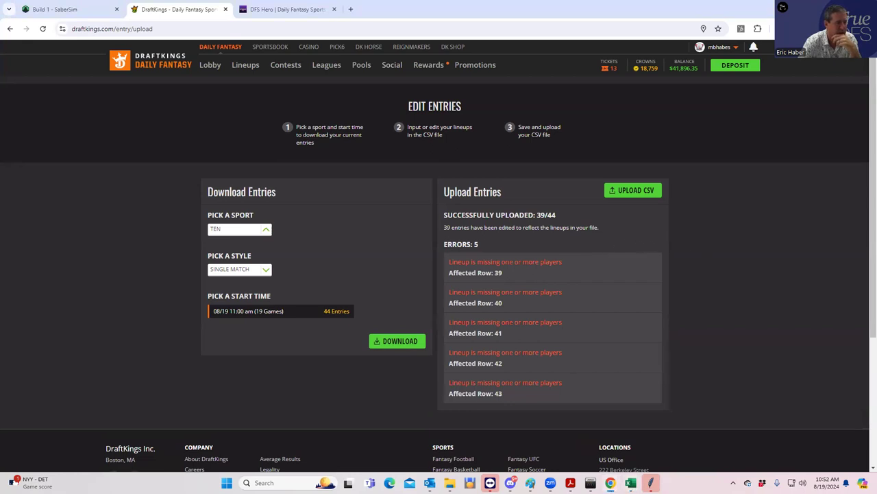
pyautogui.click(245, 65)
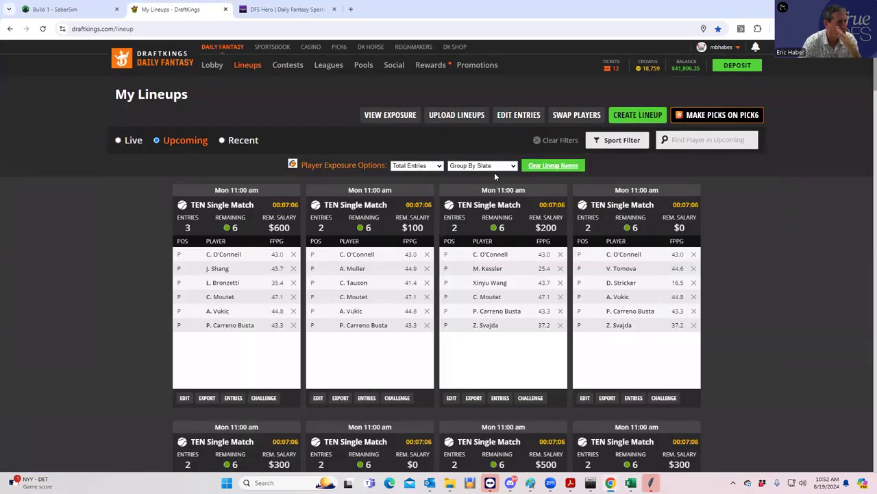
pyautogui.scroll(-2, 503, 235)
pyautogui.scroll(1, 503, 236)
pyautogui.scroll(-1, 504, 238)
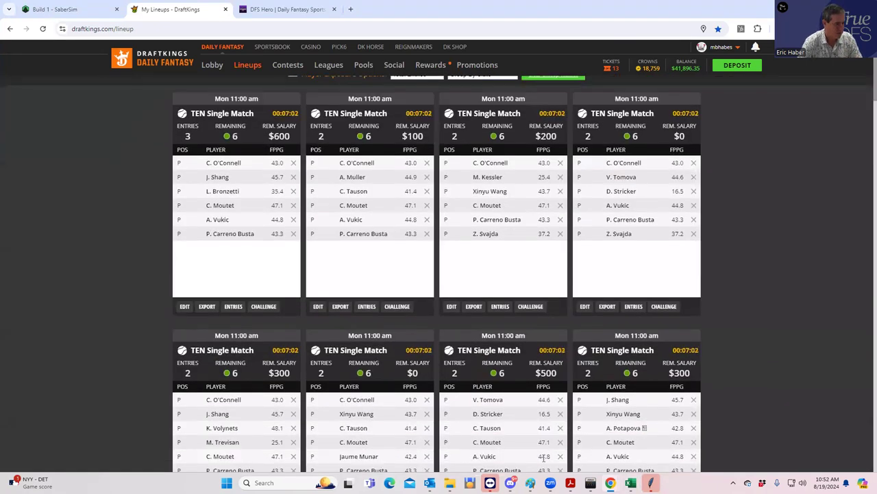
pyautogui.moveTo(650, 482)
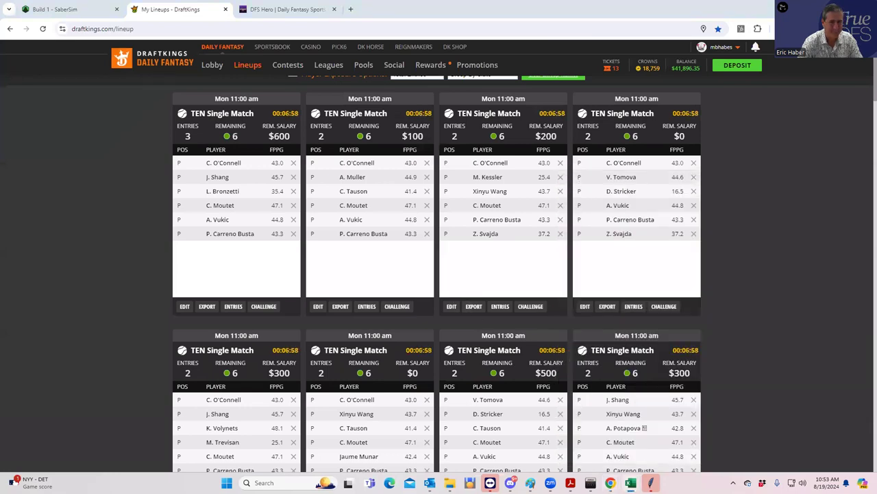
pyautogui.scroll(-4, 575, 319)
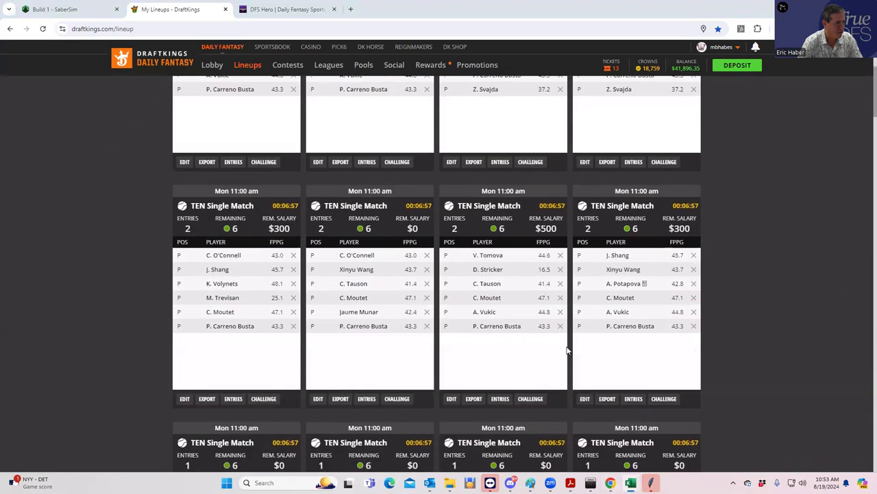
pyautogui.scroll(5, 566, 349)
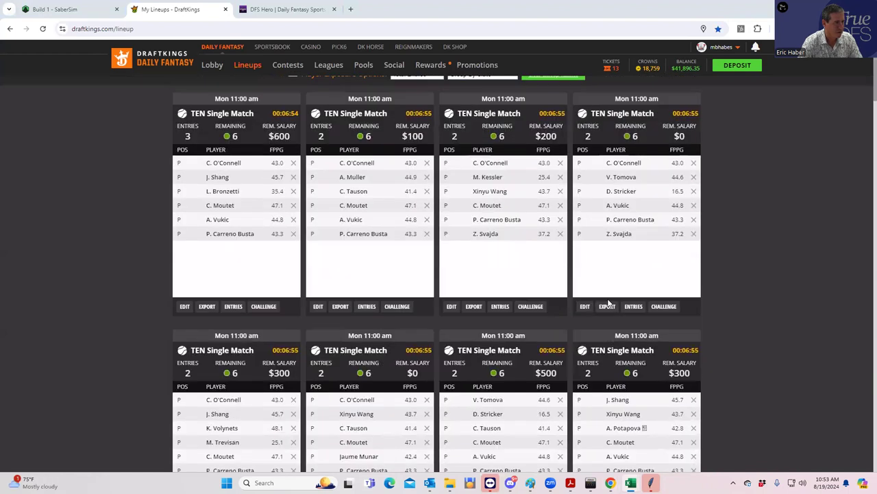
pyautogui.scroll(-1, 526, 270)
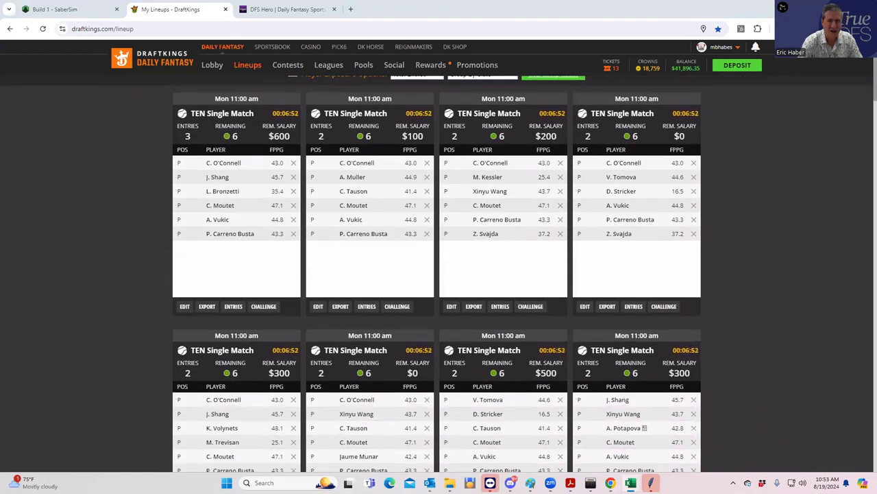
pyautogui.scroll(-1, 664, 308)
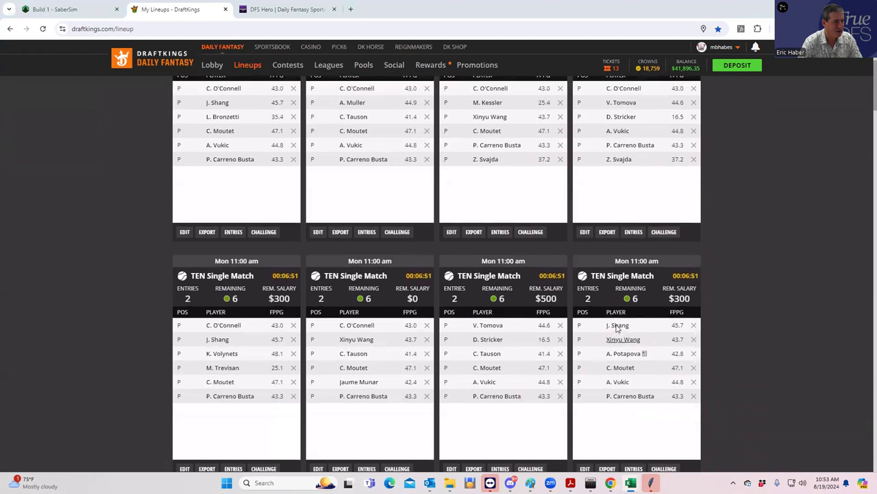
pyautogui.scroll(2, 617, 329)
pyautogui.scroll(1, 617, 329)
pyautogui.scroll(-2, 563, 350)
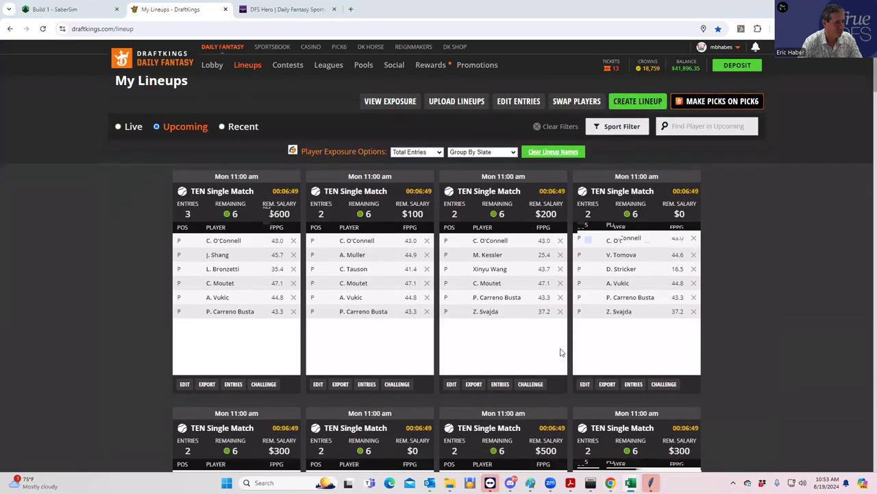
pyautogui.scroll(-1, 562, 350)
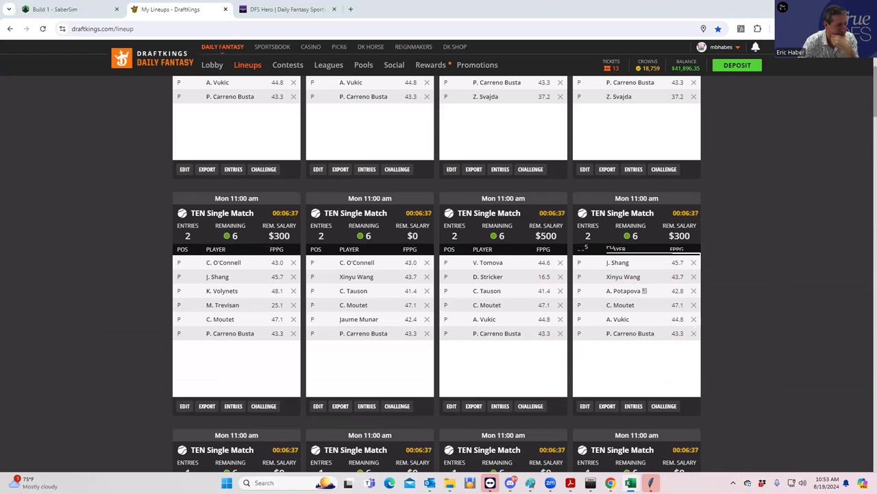
# Open DupeTest1 v3, clear lineup range A36:G41, and return to DraftKings.
pyautogui.rightClick(630, 483)
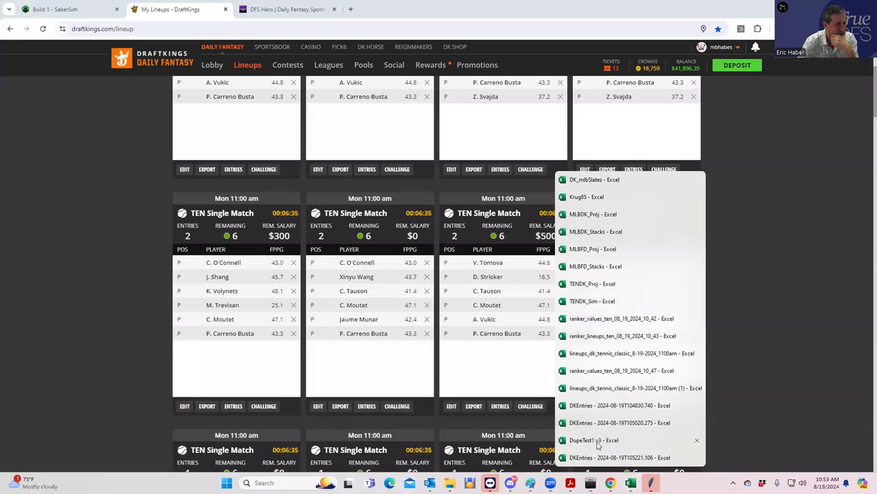
pyautogui.click(594, 440)
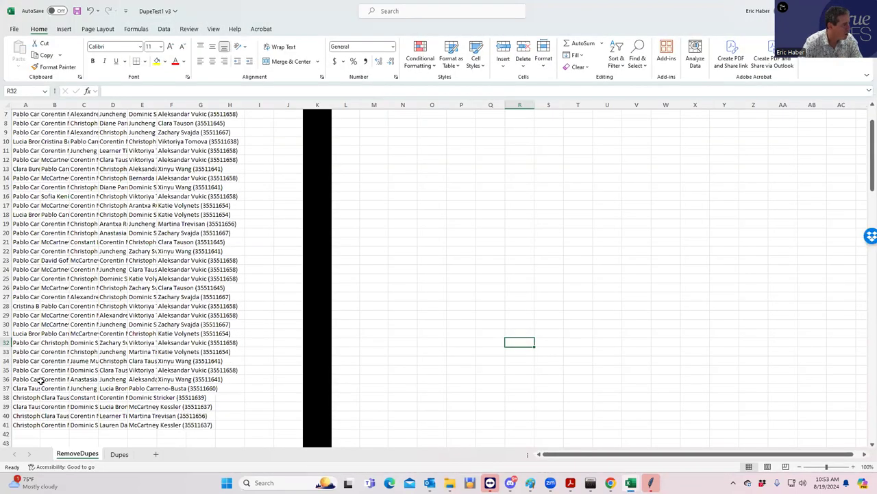
pyautogui.moveTo(41, 379); pyautogui.dragTo(189, 424)
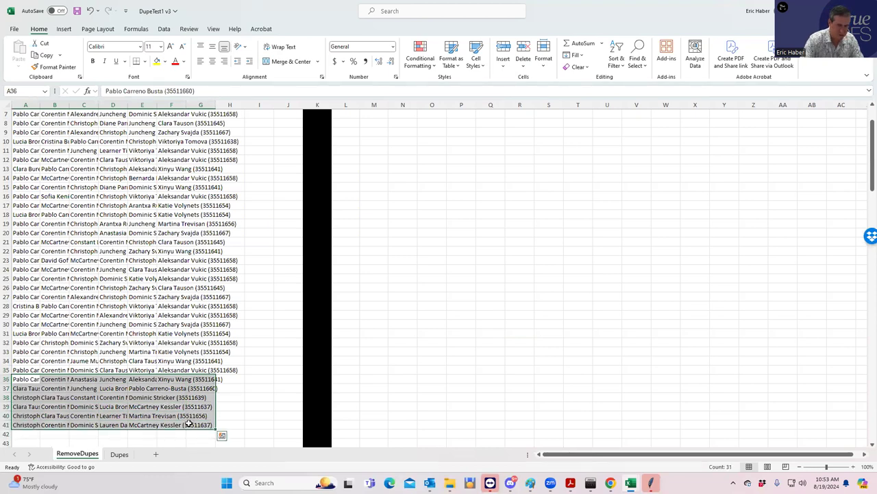
pyautogui.press('Delete')
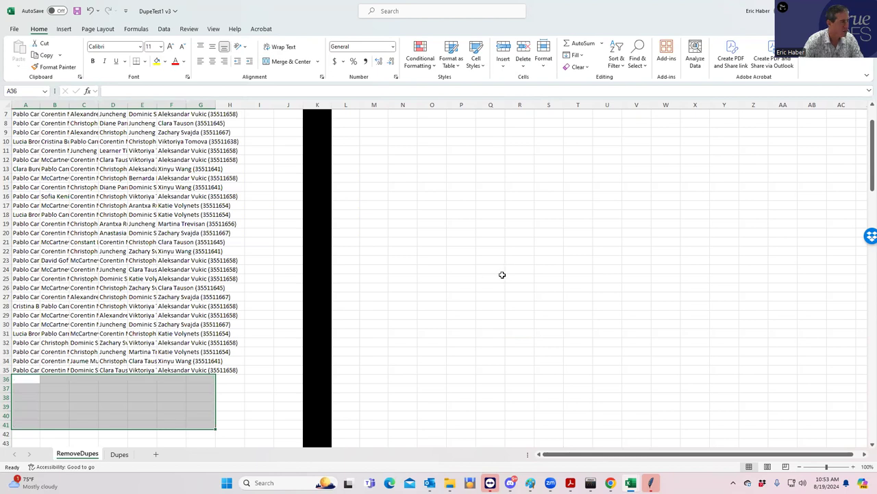
pyautogui.click(500, 275)
pyautogui.doubleClick(651, 11)
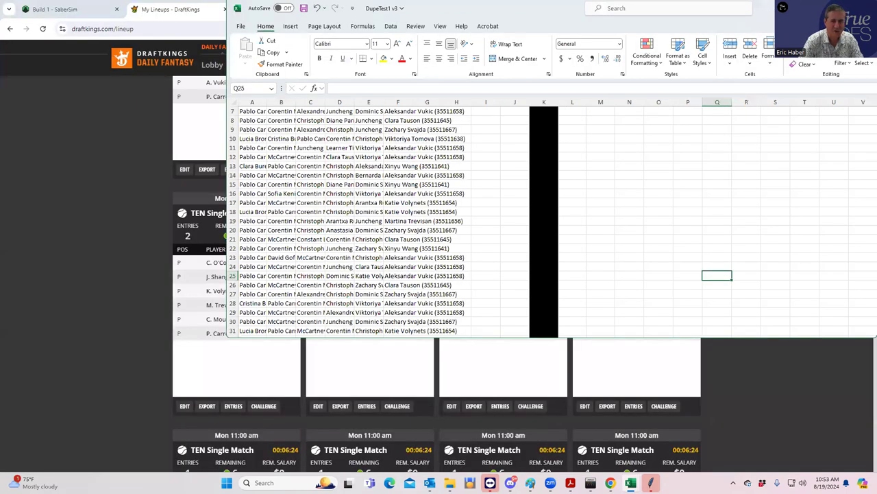
pyautogui.hotkey('alt', 'Tab')
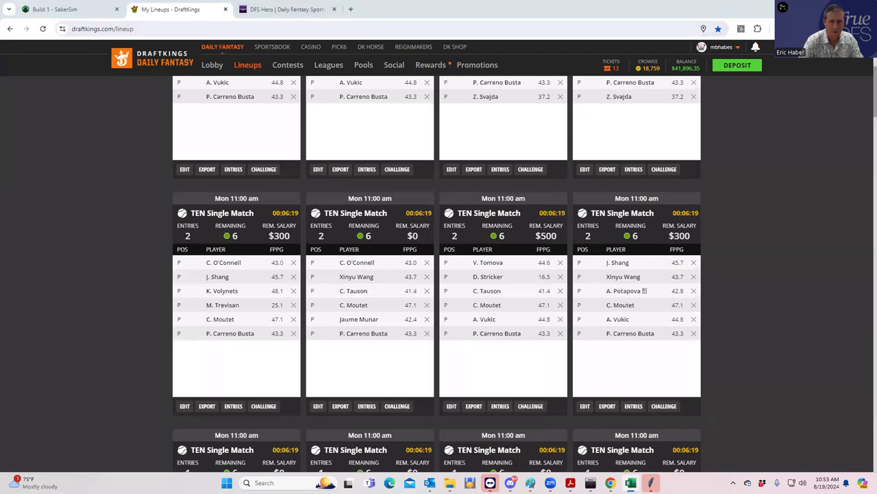